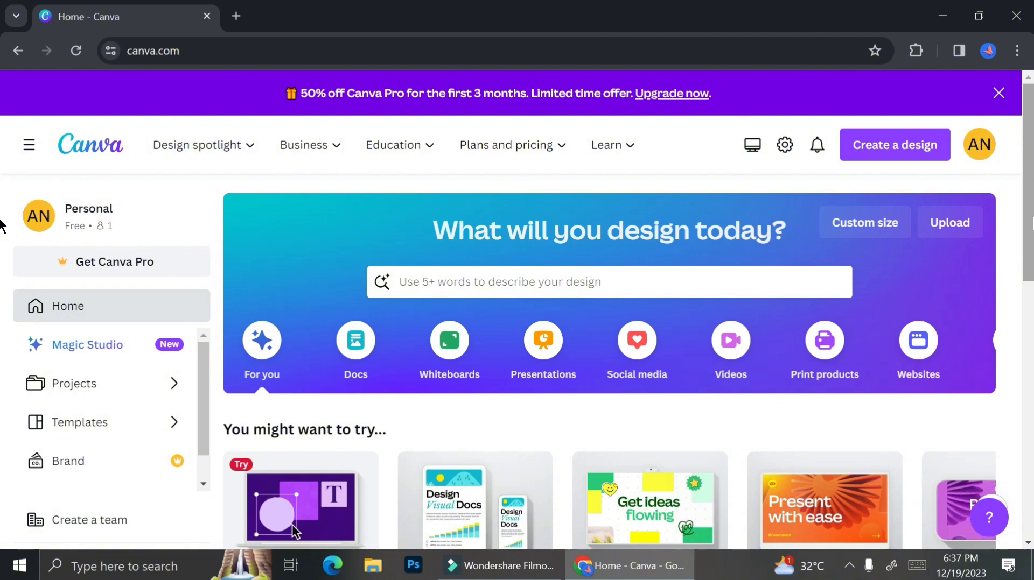
pyautogui.scroll(-1, 576, 414)
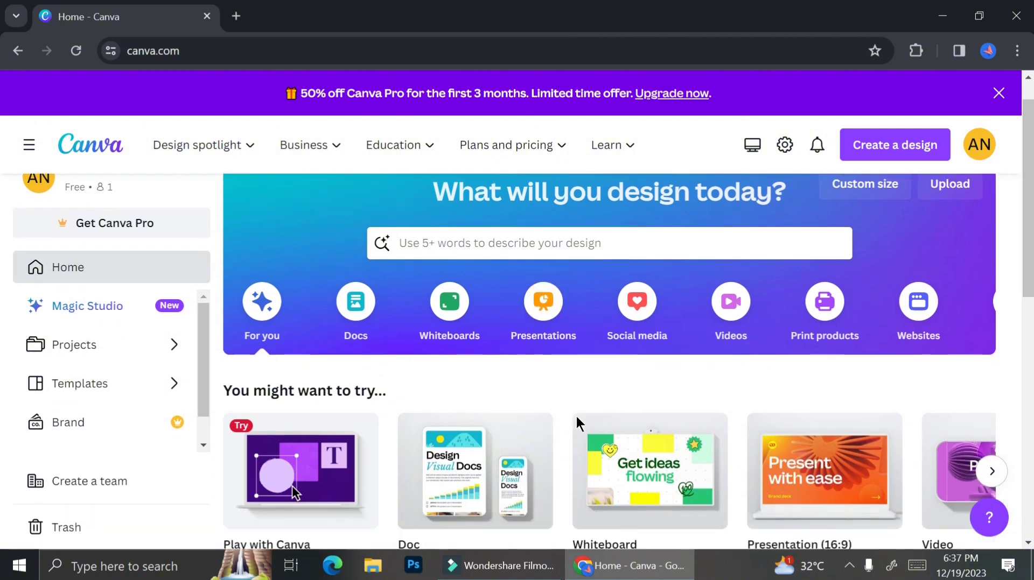
pyautogui.scroll(-1, 576, 422)
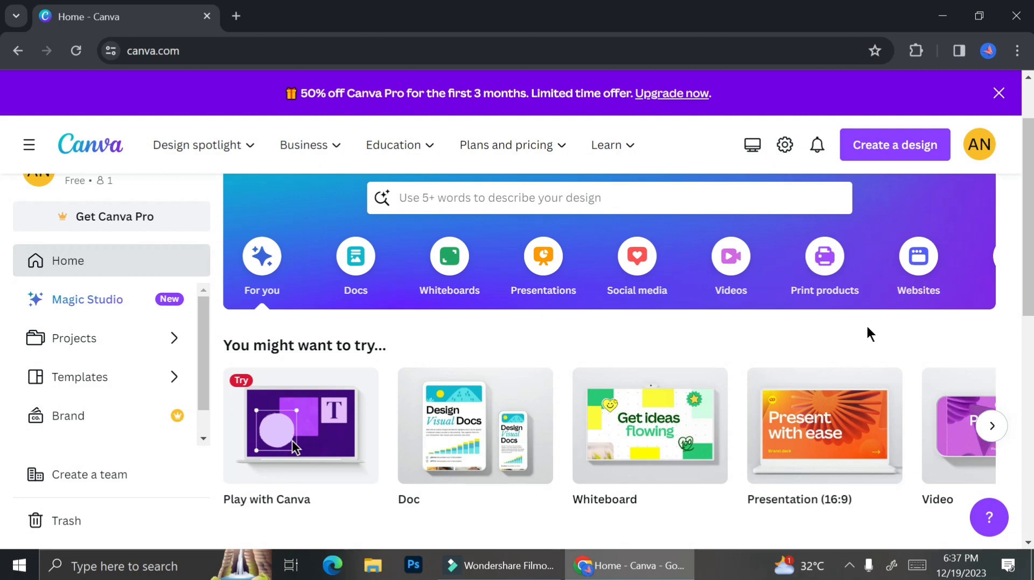
pyautogui.scroll(-3, 867, 334)
pyautogui.scroll(4, 867, 334)
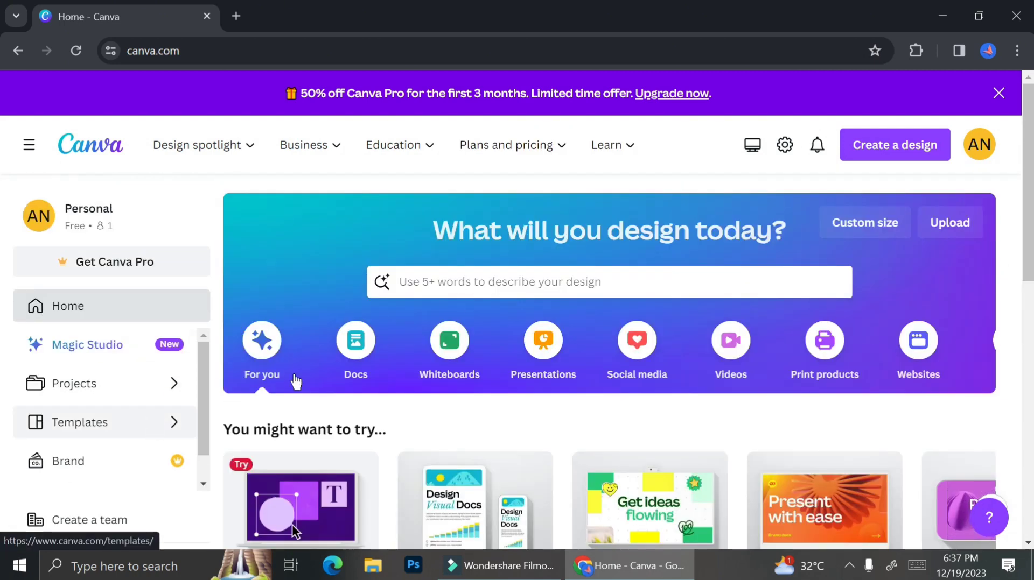
# Create a new custom-size design with a width of 3360 px and a height of 840 px
pyautogui.click(892, 155)
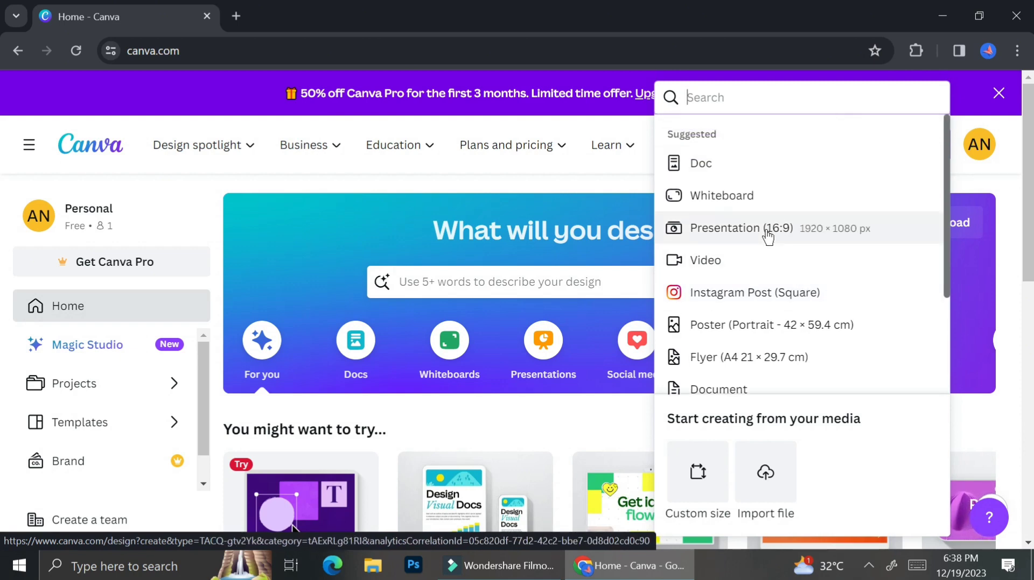
pyautogui.scroll(-1, 738, 331)
pyautogui.scroll(-3, 734, 341)
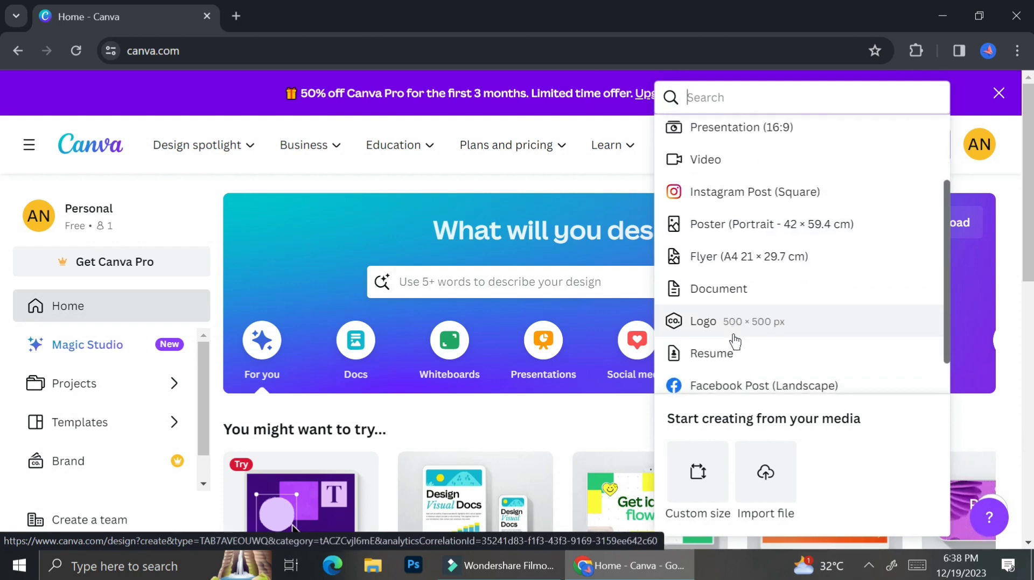
pyautogui.click(711, 481)
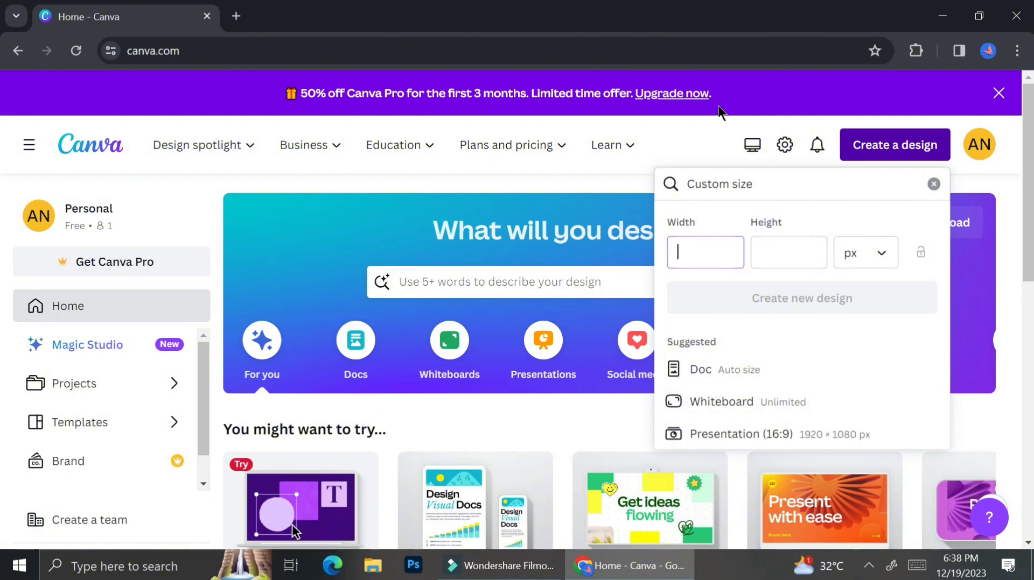
pyautogui.write('3360')
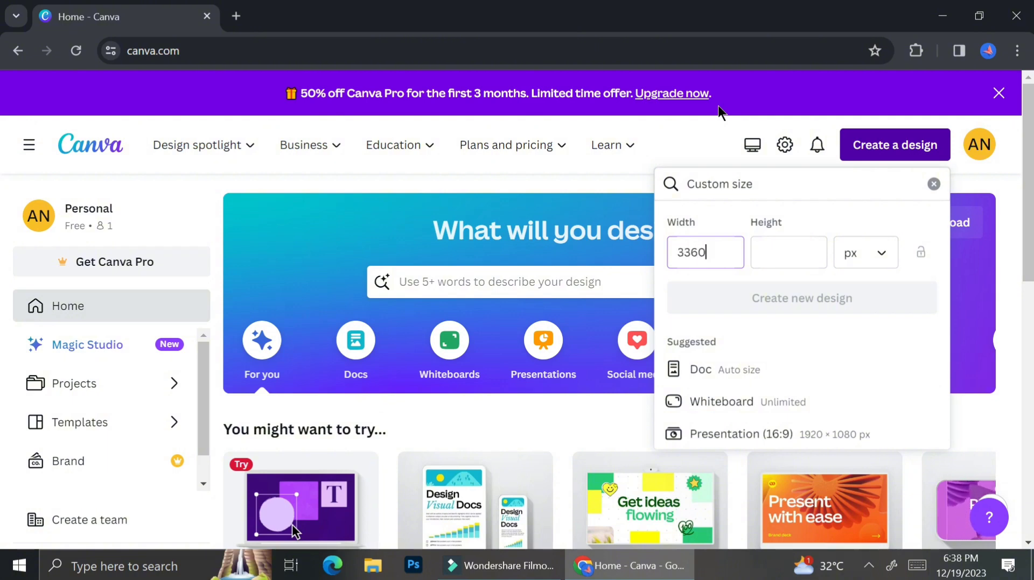
pyautogui.click(784, 252)
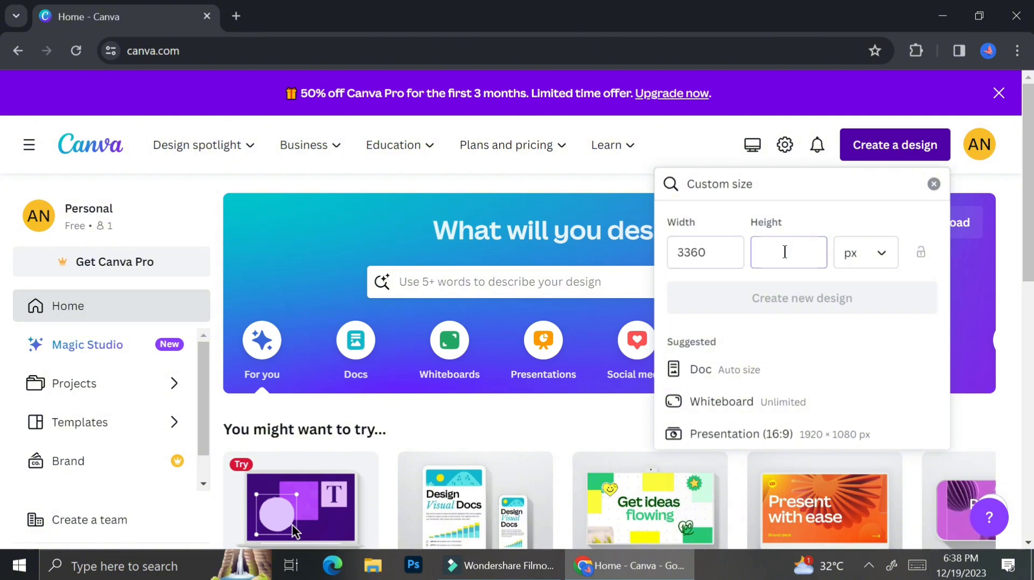
pyautogui.write('840')
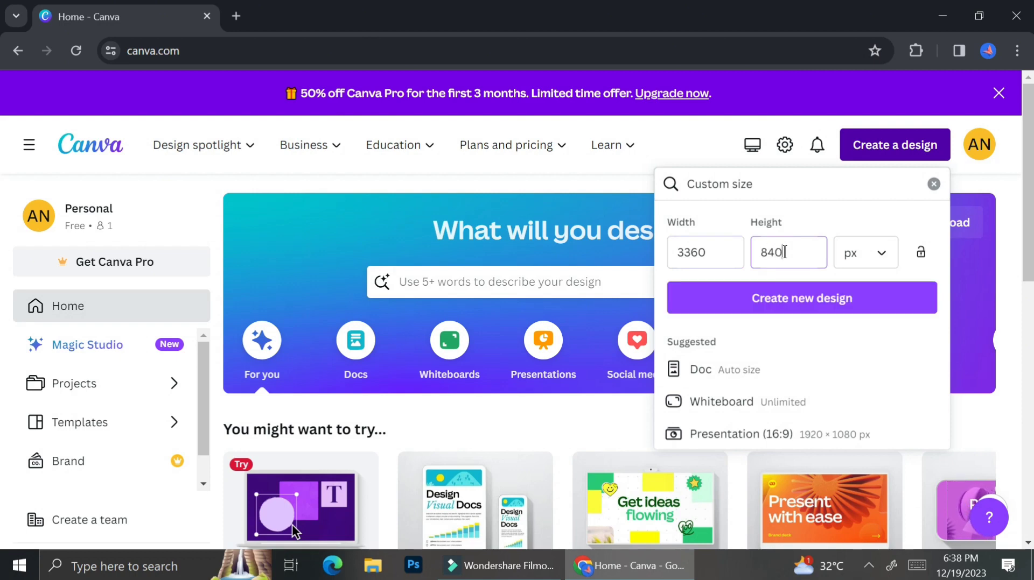
pyautogui.click(790, 296)
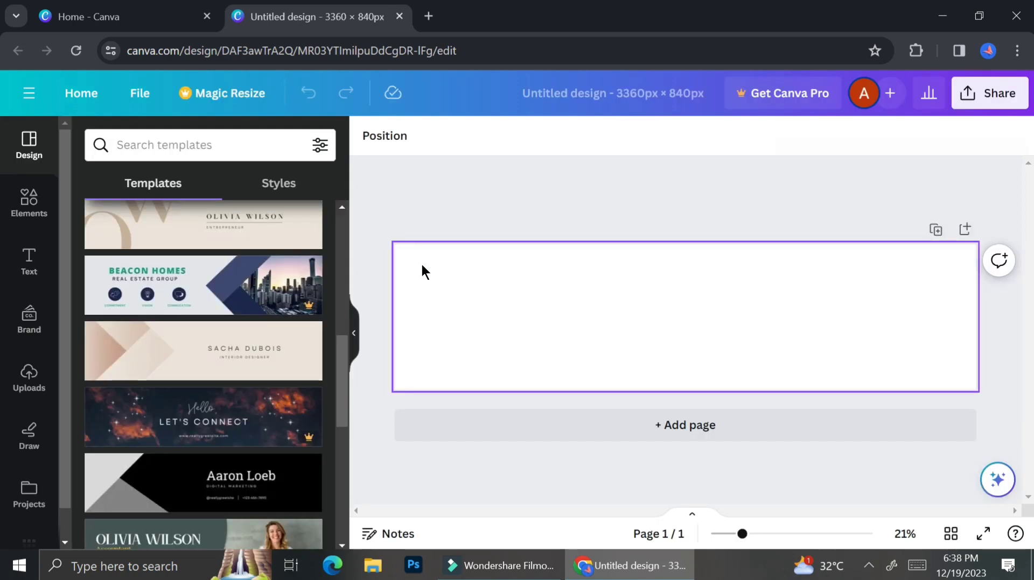
# Try the Pro template "the design shop" from the template list, dismiss the upgrade offer and return to the list
pyautogui.scroll(-5, 223, 404)
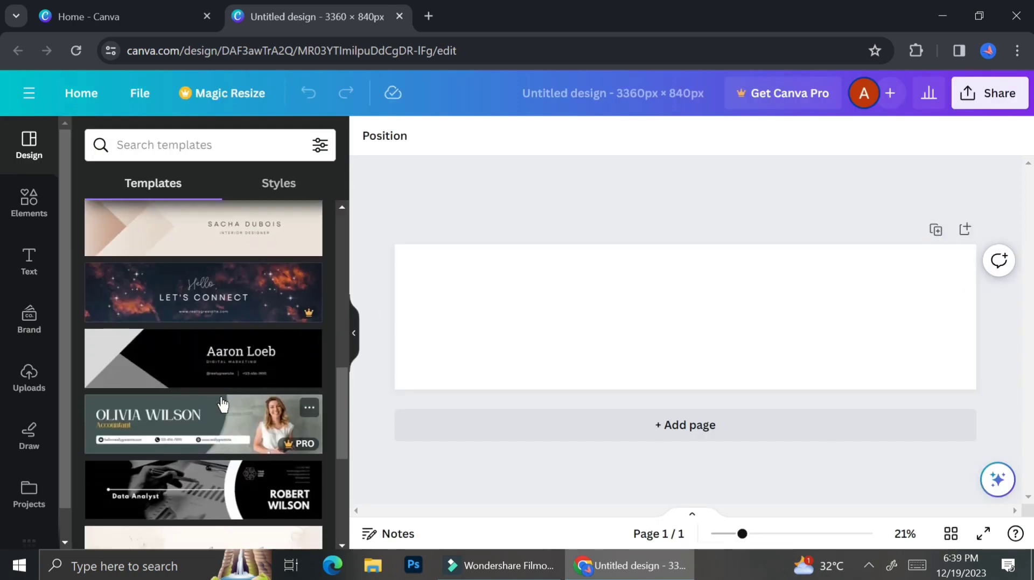
pyautogui.scroll(-3, 223, 404)
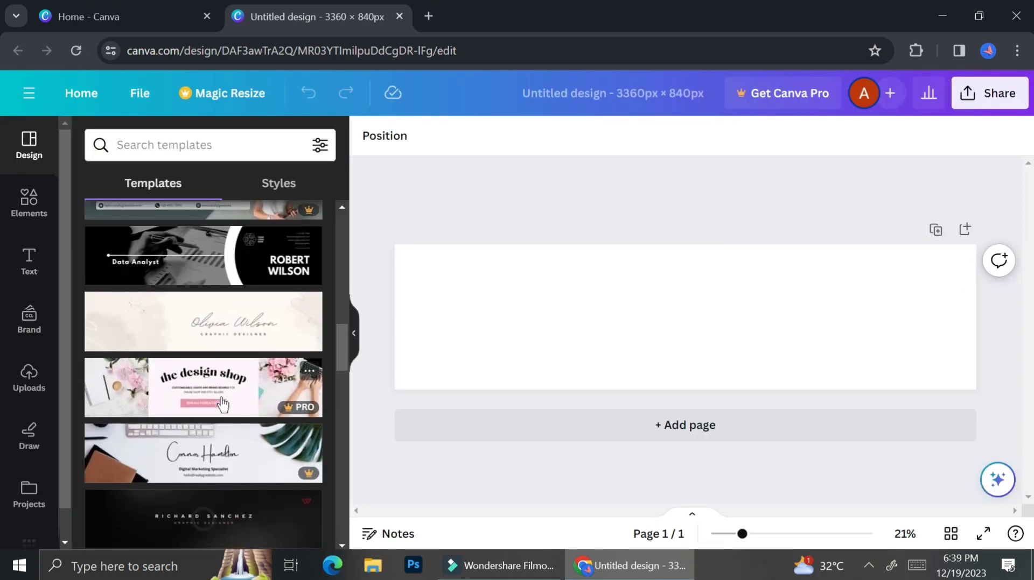
pyautogui.scroll(1, 222, 404)
pyautogui.scroll(-2, 222, 404)
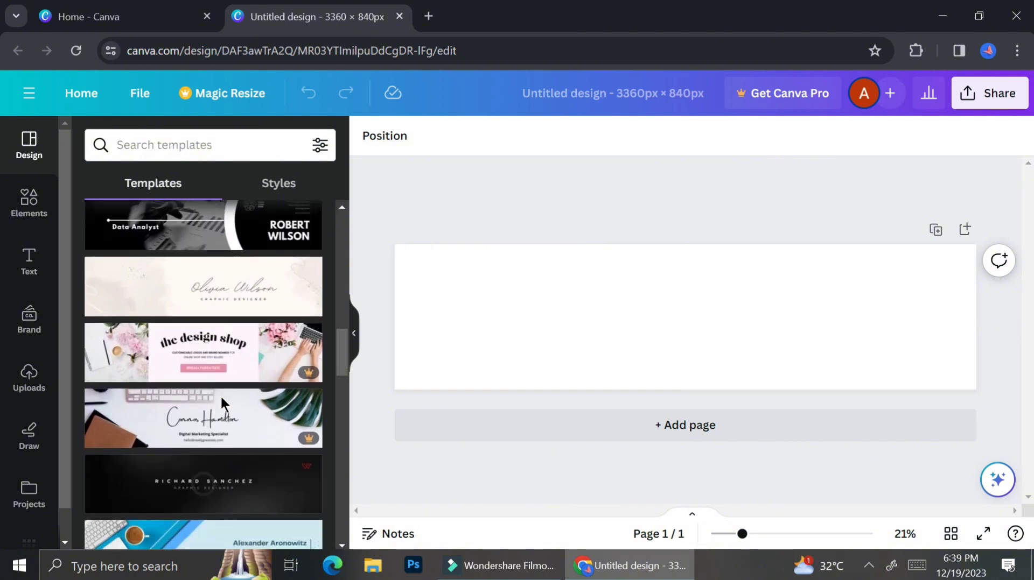
pyautogui.scroll(-2, 222, 404)
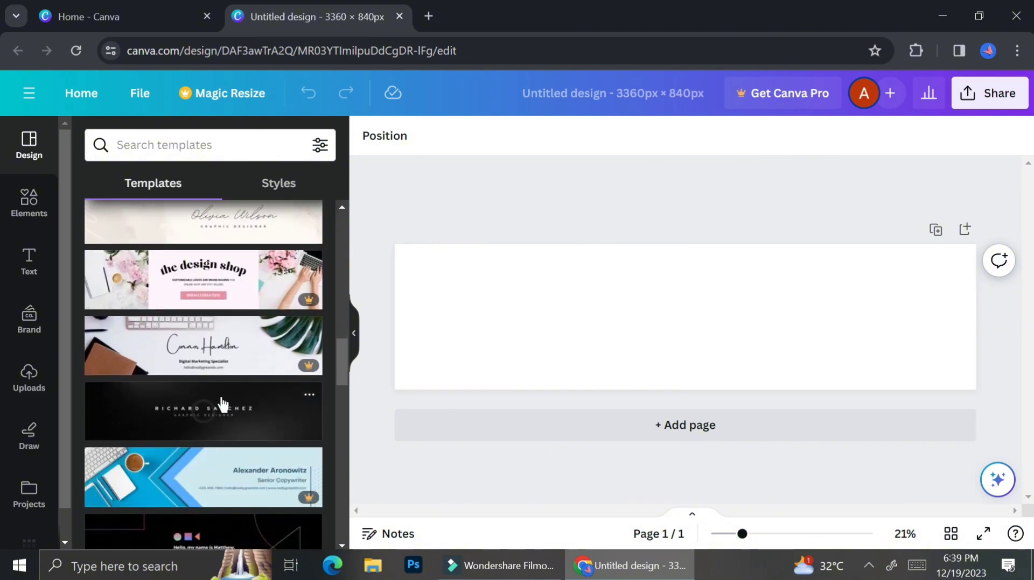
pyautogui.click(248, 271)
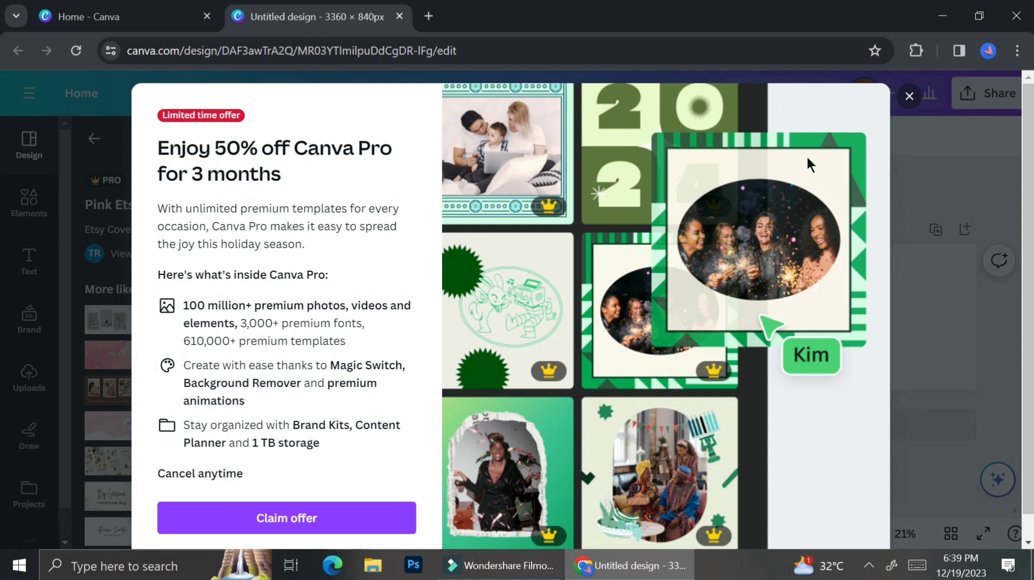
pyautogui.click(909, 96)
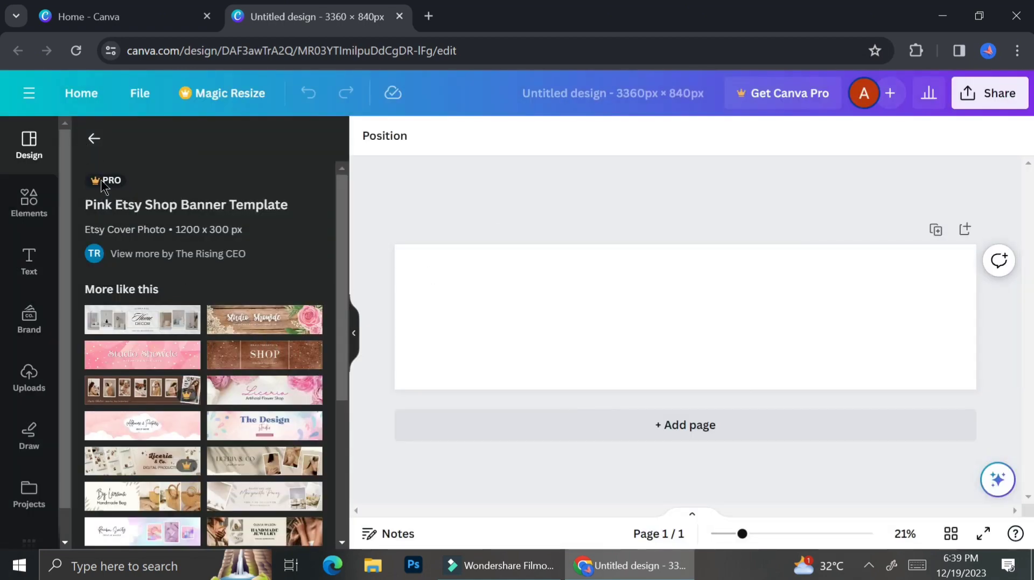
pyautogui.click(94, 139)
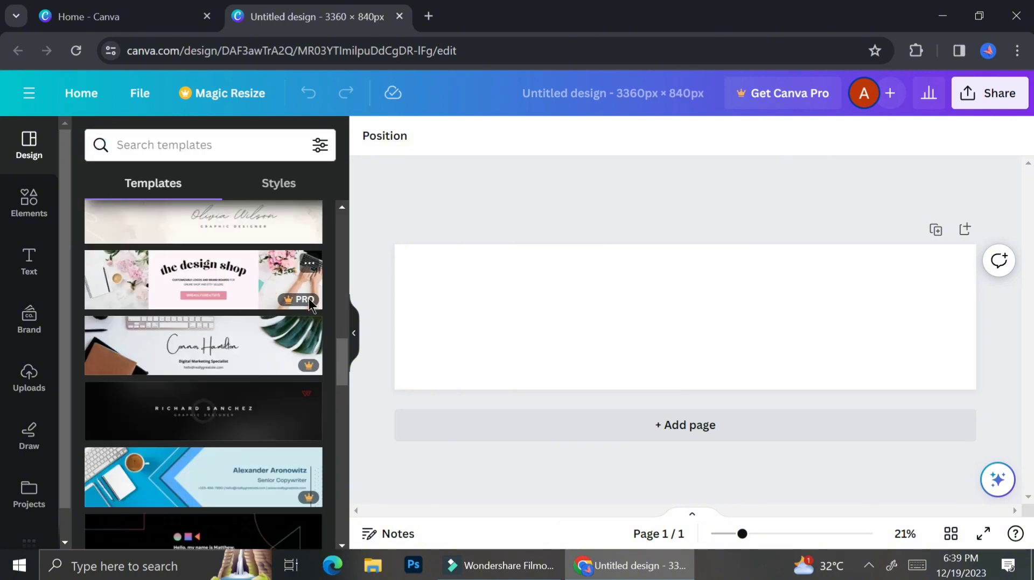
# Browse the banner templates and apply the Beige Modern Elegant Personal LinkedIn Banner to the page
pyautogui.scroll(-2, 215, 396)
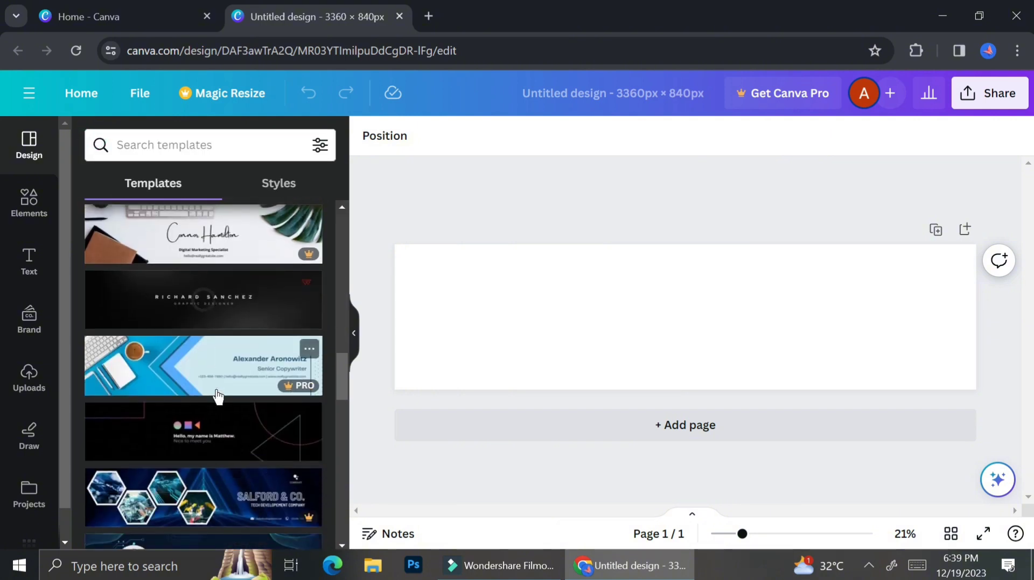
pyautogui.scroll(-6, 218, 397)
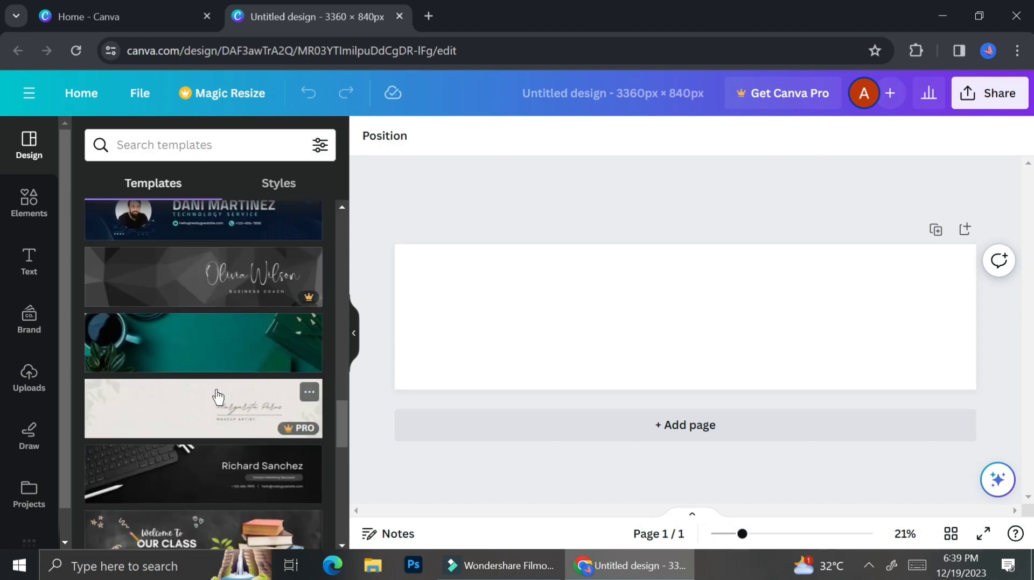
pyautogui.scroll(10, 218, 386)
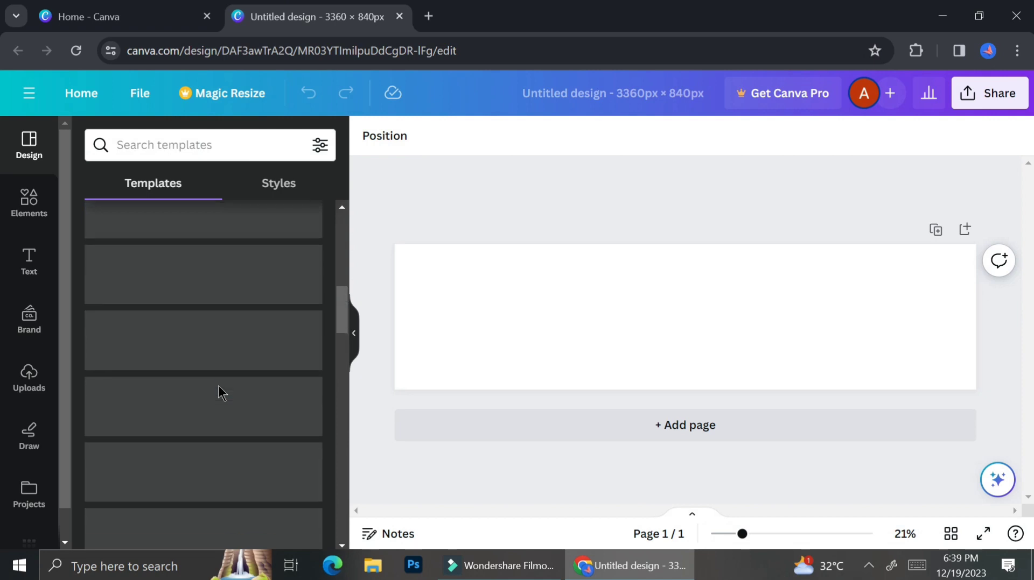
pyautogui.scroll(1, 258, 295)
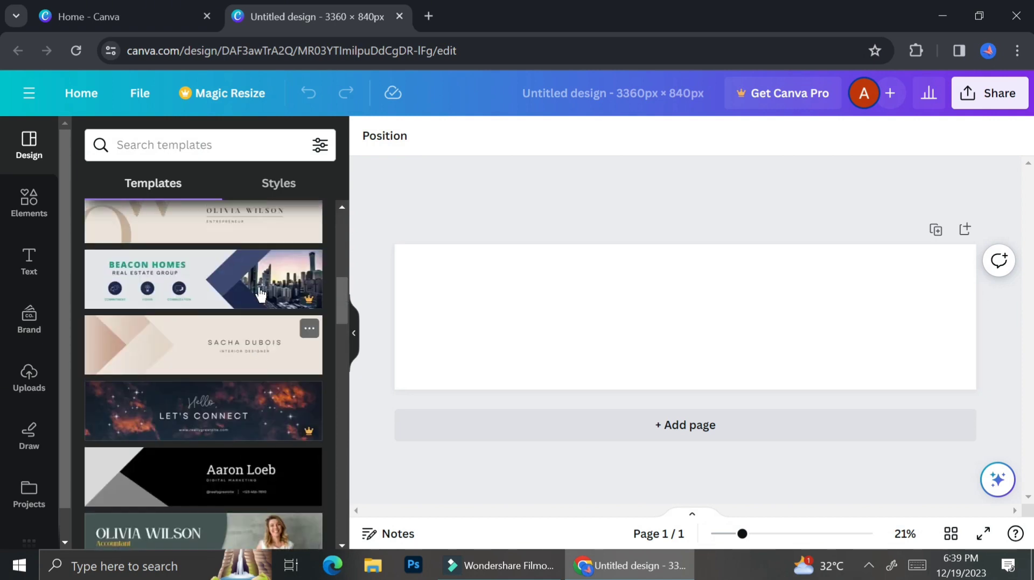
pyautogui.click(217, 369)
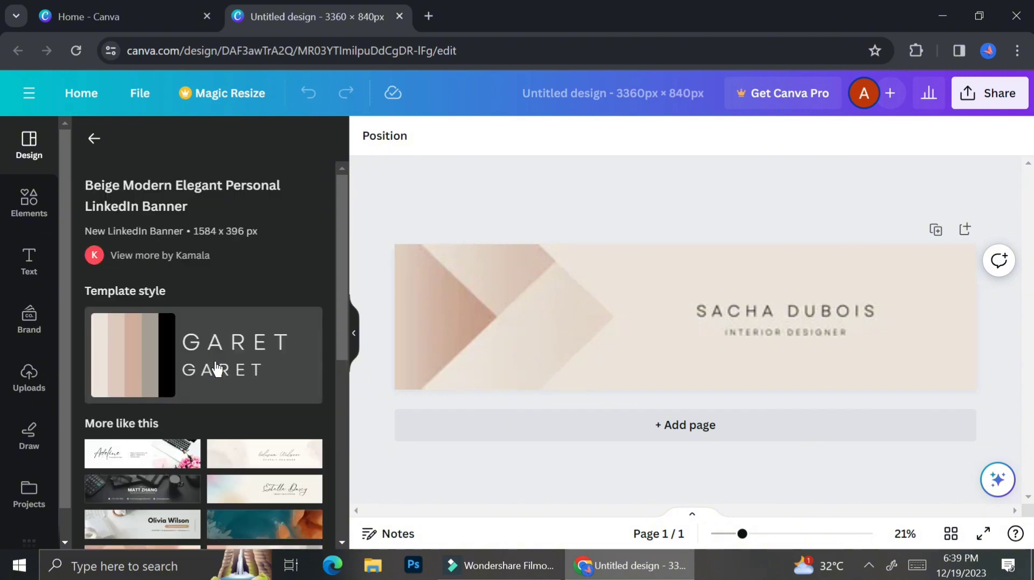
# Apply the beige template's colour and Garet font style, shift its triangle shape slightly and select the name heading
pyautogui.click(136, 373)
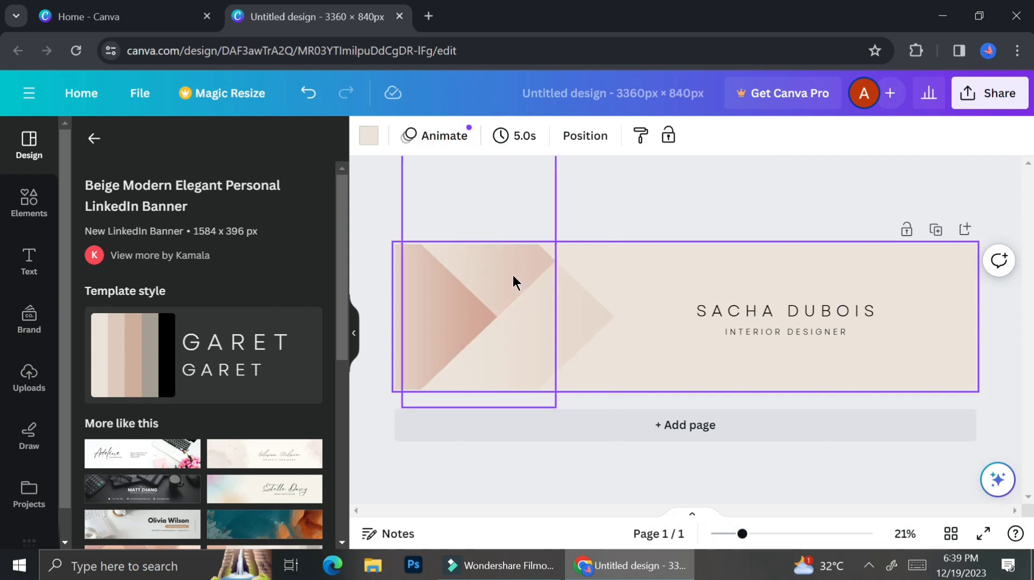
pyautogui.click(453, 332)
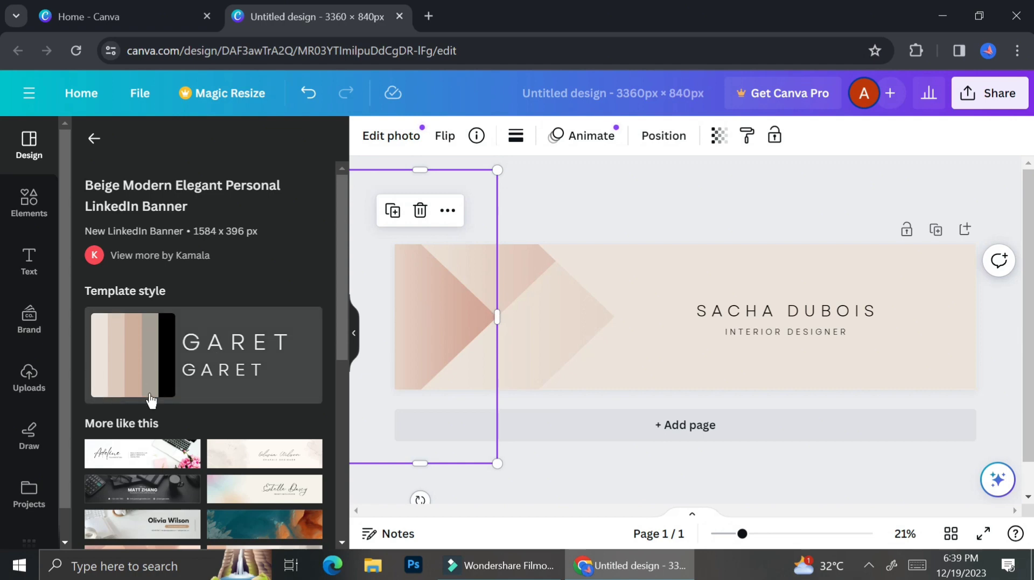
pyautogui.scroll(-1, 259, 478)
pyautogui.scroll(-3, 258, 478)
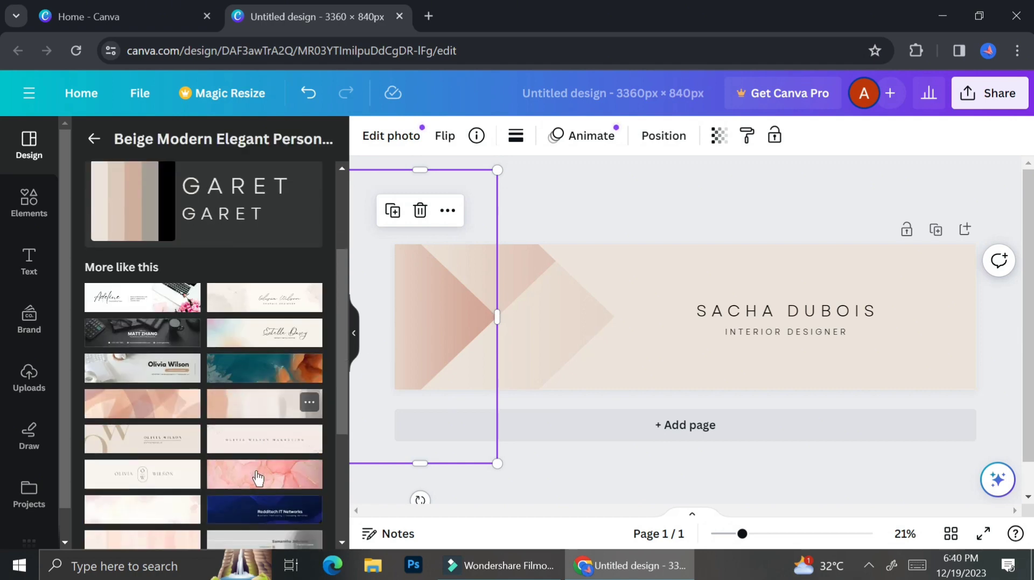
pyautogui.scroll(-1, 259, 478)
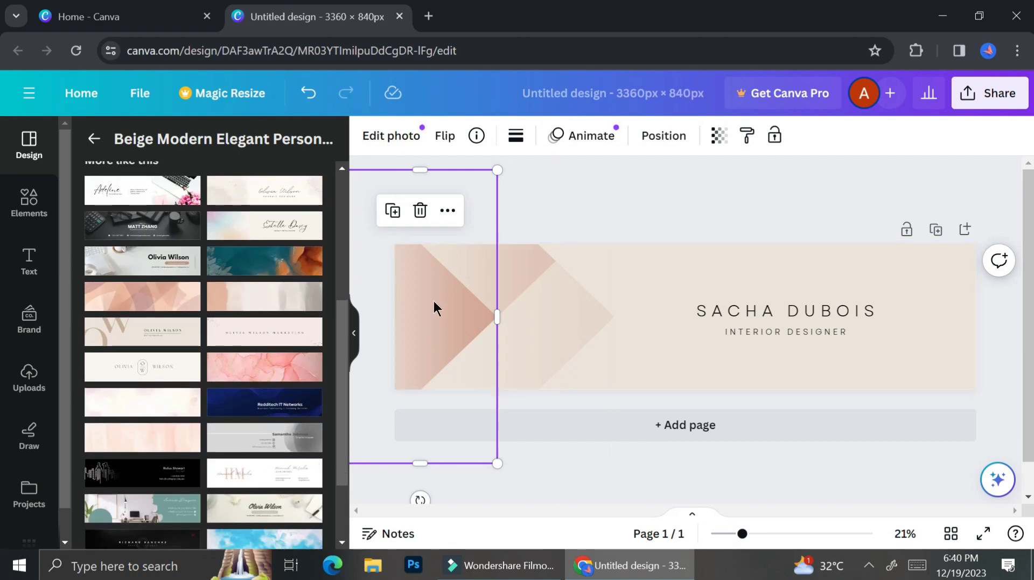
pyautogui.moveTo(434, 303); pyautogui.dragTo(564, 307)
pyautogui.click(719, 315)
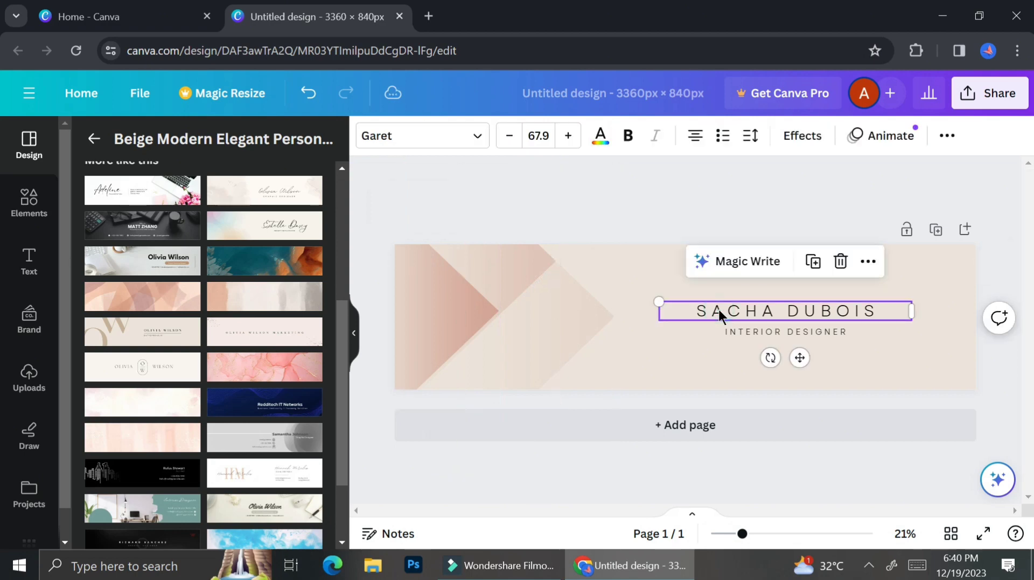
# Try the Pink Minimalist and Brown Beige watercolor templates, and apply the Pink White Watercolor Aesthetic LinkedIn Background Photo
pyautogui.click(277, 377)
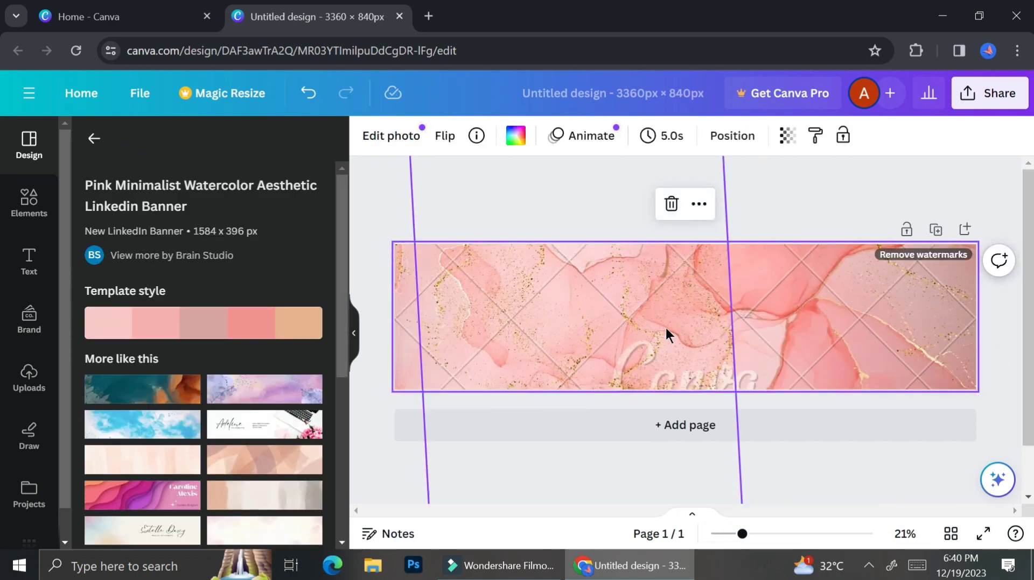
pyautogui.click(247, 459)
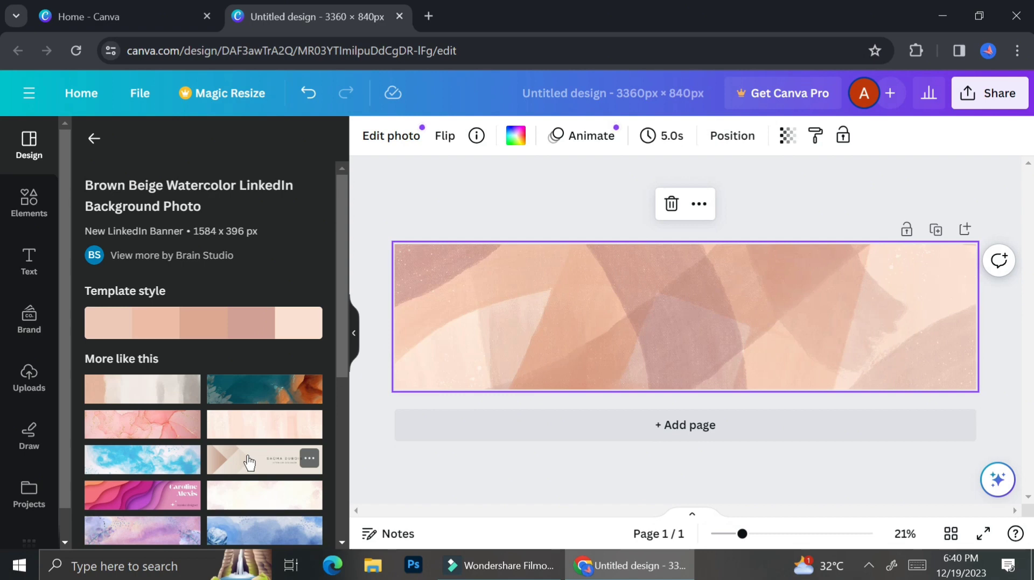
pyautogui.click(247, 431)
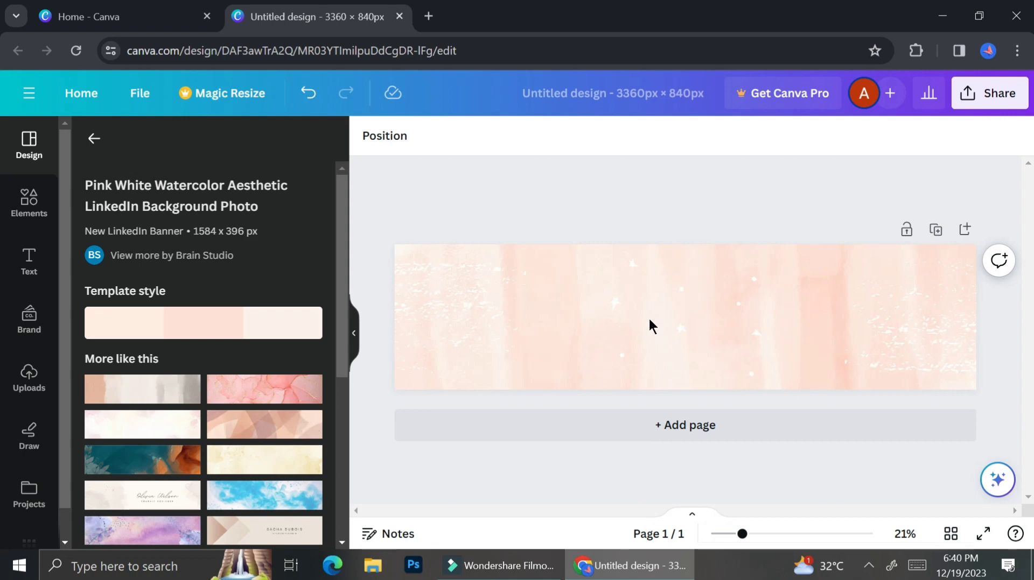
# Move the white speckled texture image from the banner's left edge further inward and tilt it clockwise
pyautogui.click(521, 325)
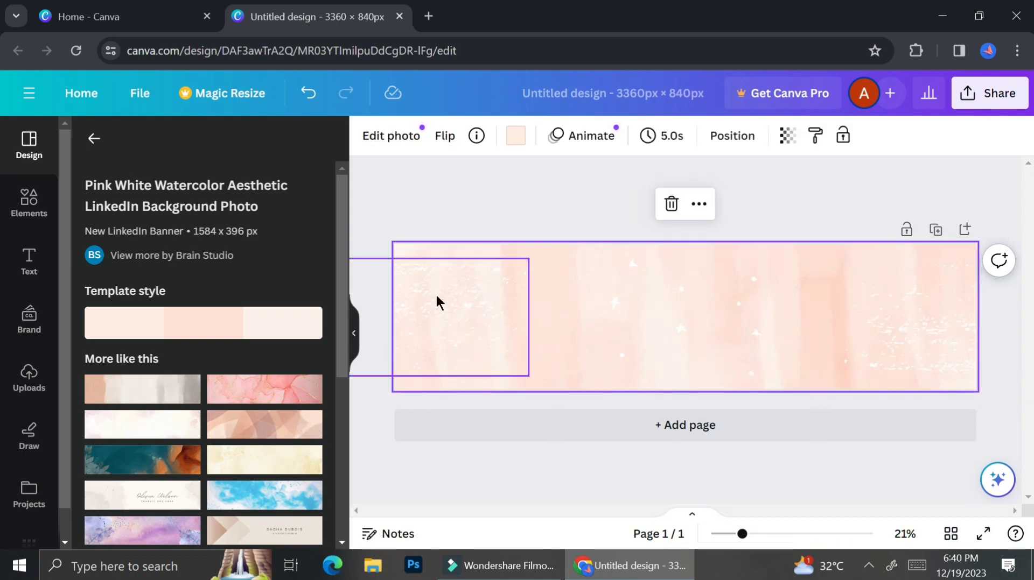
pyautogui.click(417, 292)
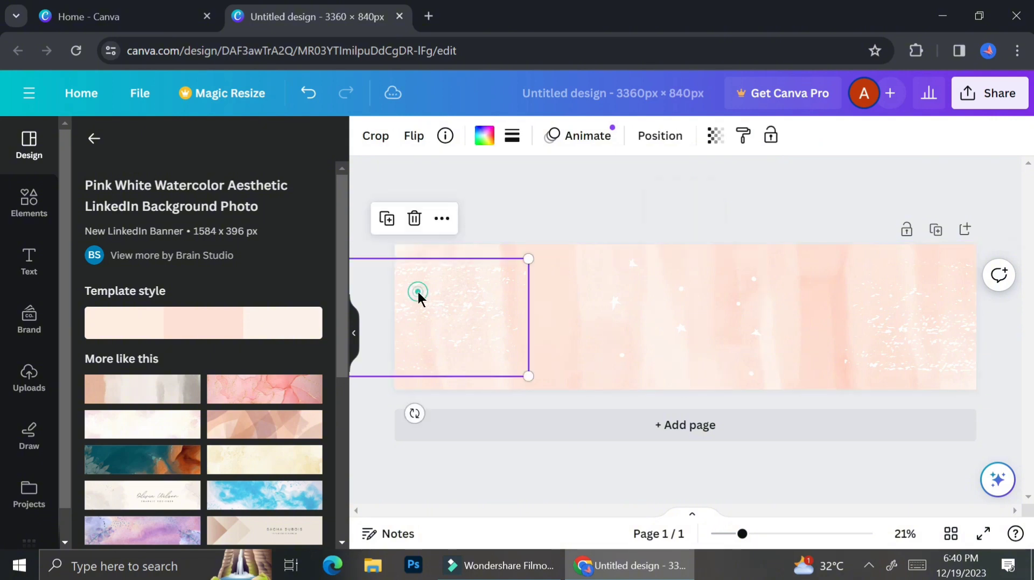
pyautogui.moveTo(464, 299); pyautogui.dragTo(539, 313)
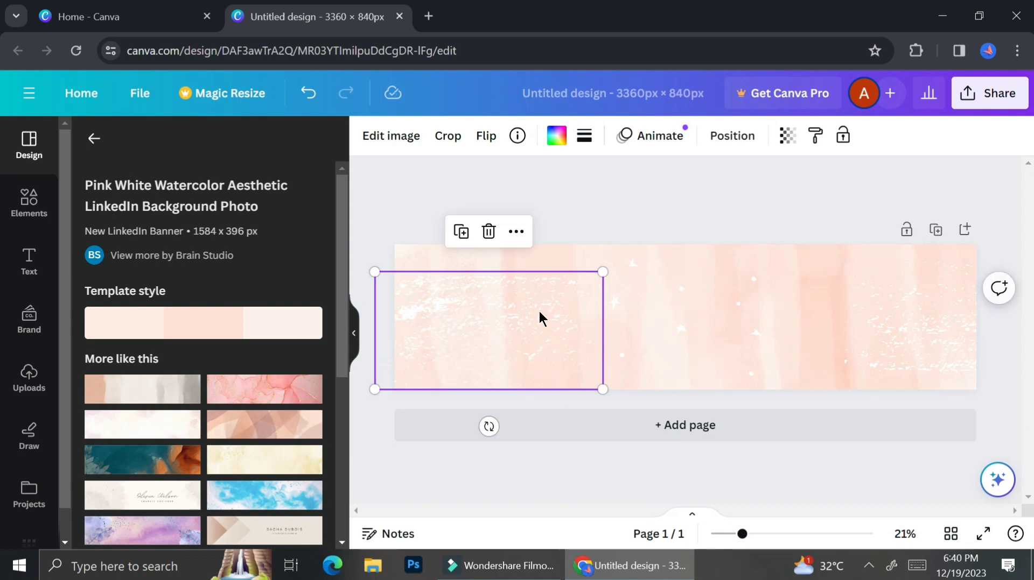
pyautogui.moveTo(571, 298); pyautogui.dragTo(554, 322)
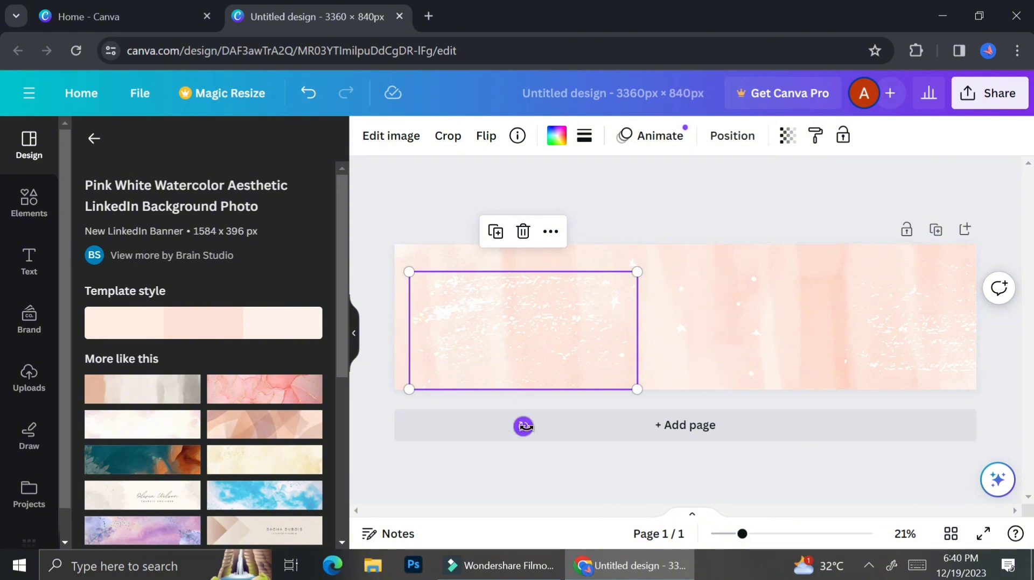
pyautogui.moveTo(523, 426); pyautogui.dragTo(464, 419)
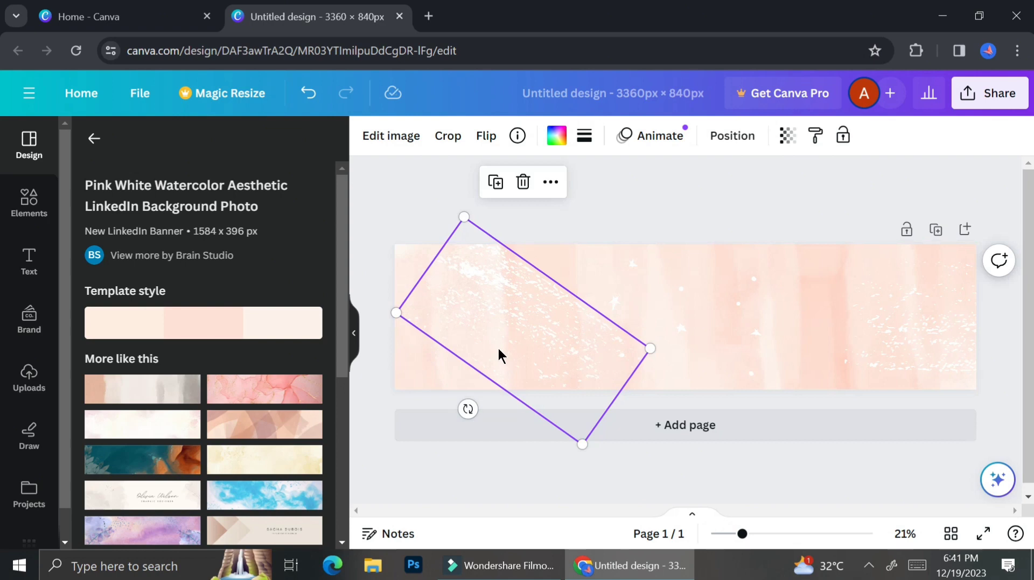
# Move the tilted speckled texture back over the banner's left edge, and resize and delete the small white star graphic in the centre
pyautogui.moveTo(499, 350); pyautogui.dragTo(401, 368)
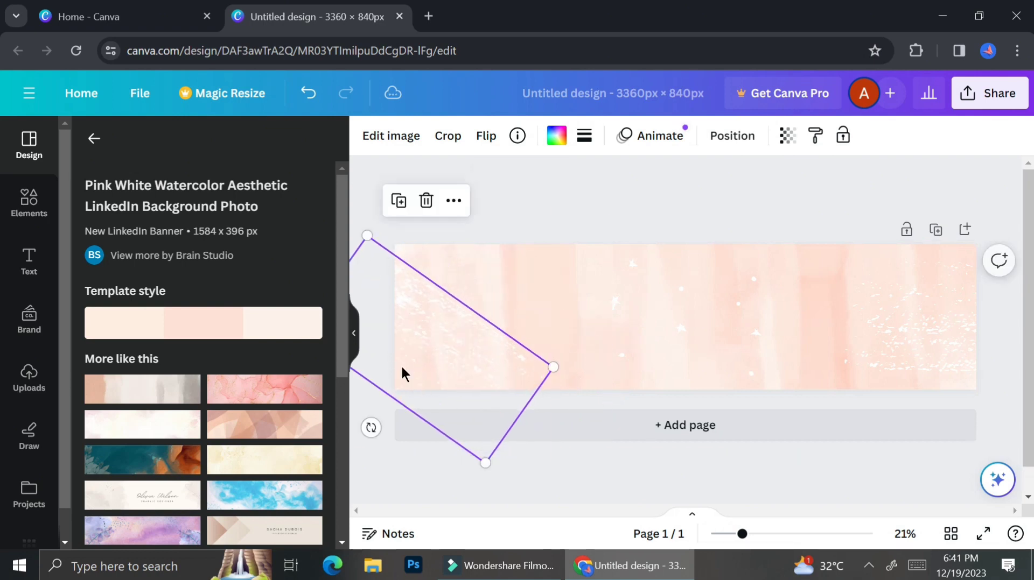
pyautogui.click(643, 342)
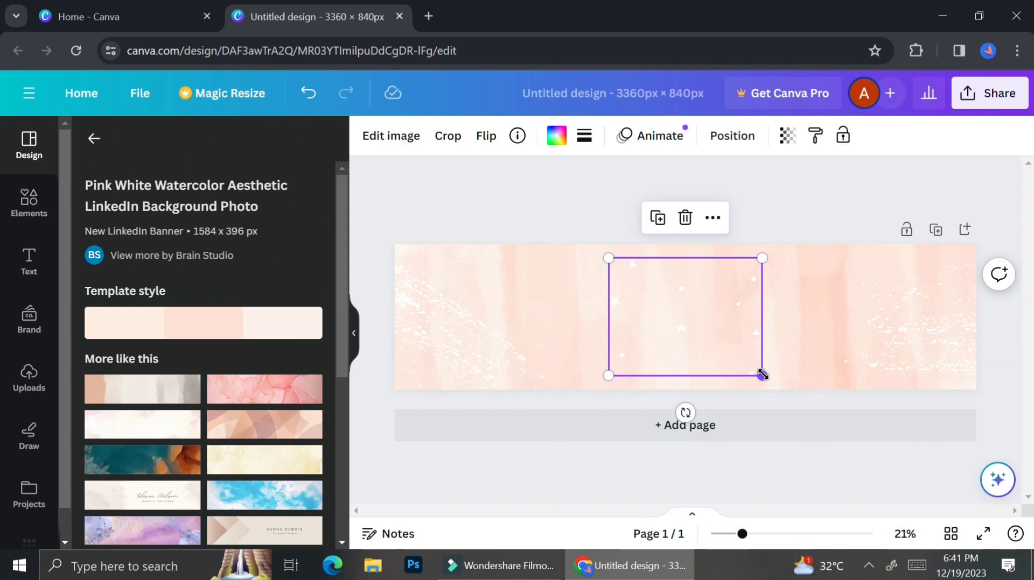
pyautogui.moveTo(761, 374)
pyautogui.mouseDown()
pyautogui.moveTo(723, 345)
pyautogui.moveTo(774, 383)
pyautogui.mouseUp()
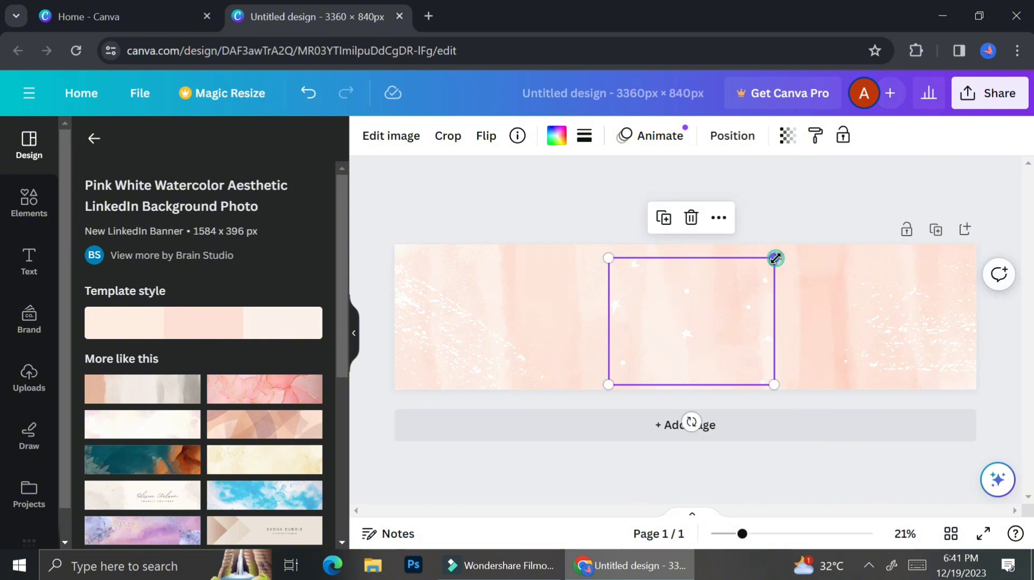
pyautogui.moveTo(775, 258)
pyautogui.mouseDown()
pyautogui.moveTo(717, 301)
pyautogui.moveTo(766, 260)
pyautogui.mouseUp()
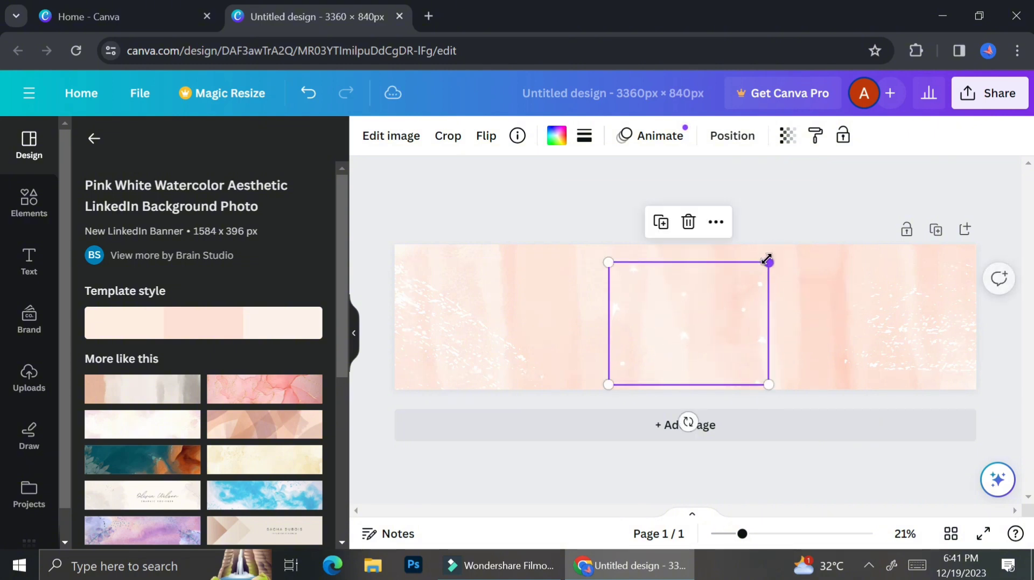
pyautogui.moveTo(608, 262)
pyautogui.mouseDown()
pyautogui.moveTo(661, 303)
pyautogui.moveTo(604, 259)
pyautogui.mouseUp()
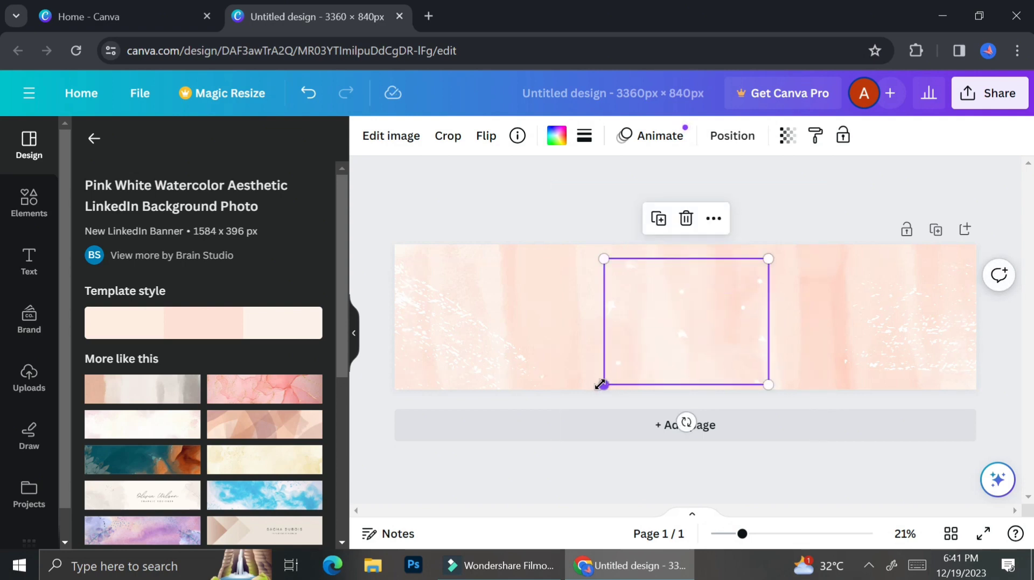
pyautogui.moveTo(599, 384)
pyautogui.mouseDown()
pyautogui.moveTo(579, 418)
pyautogui.moveTo(570, 413)
pyautogui.moveTo(609, 387)
pyautogui.mouseUp()
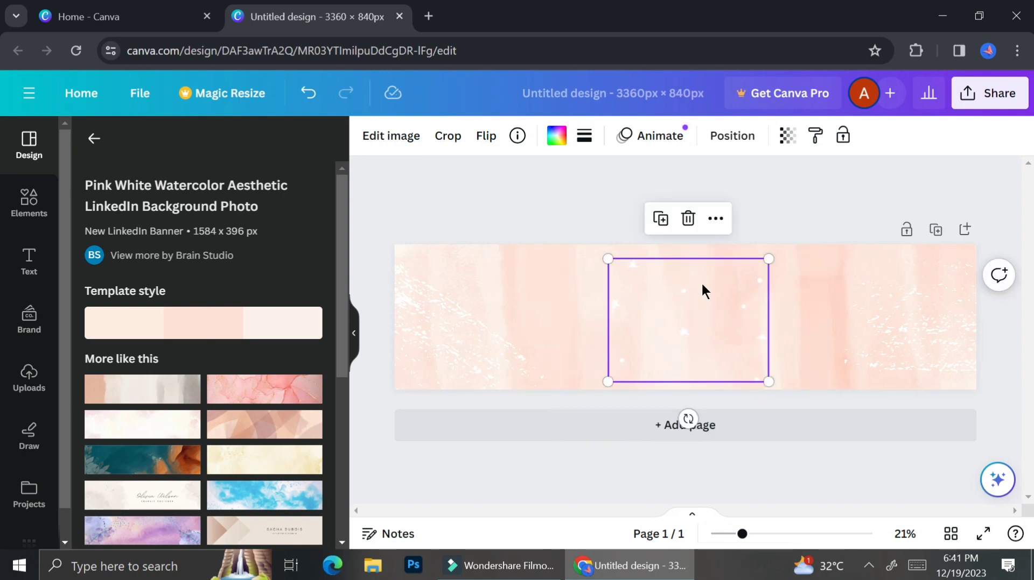
pyautogui.click(688, 220)
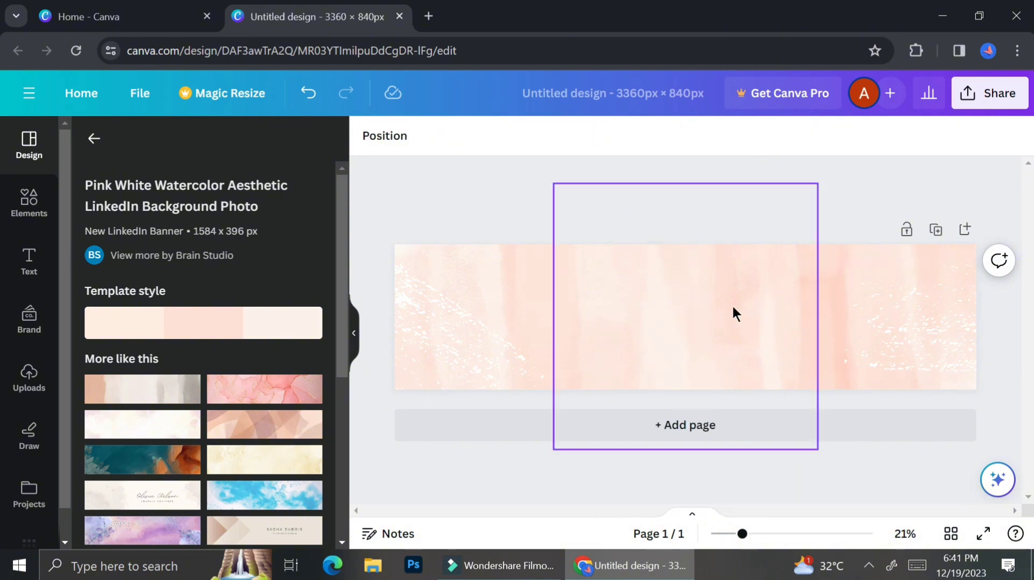
# Move the right speckled texture inward and tilt it clockwise, and nudge the left speckled texture slightly
pyautogui.click(875, 315)
pyautogui.moveTo(875, 315); pyautogui.dragTo(764, 302)
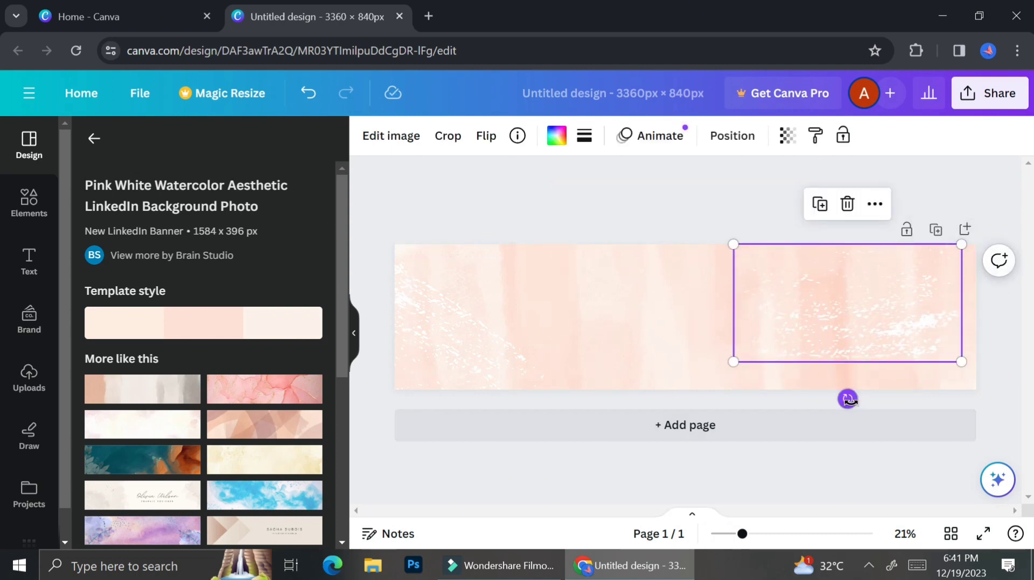
pyautogui.moveTo(846, 397); pyautogui.dragTo(775, 367)
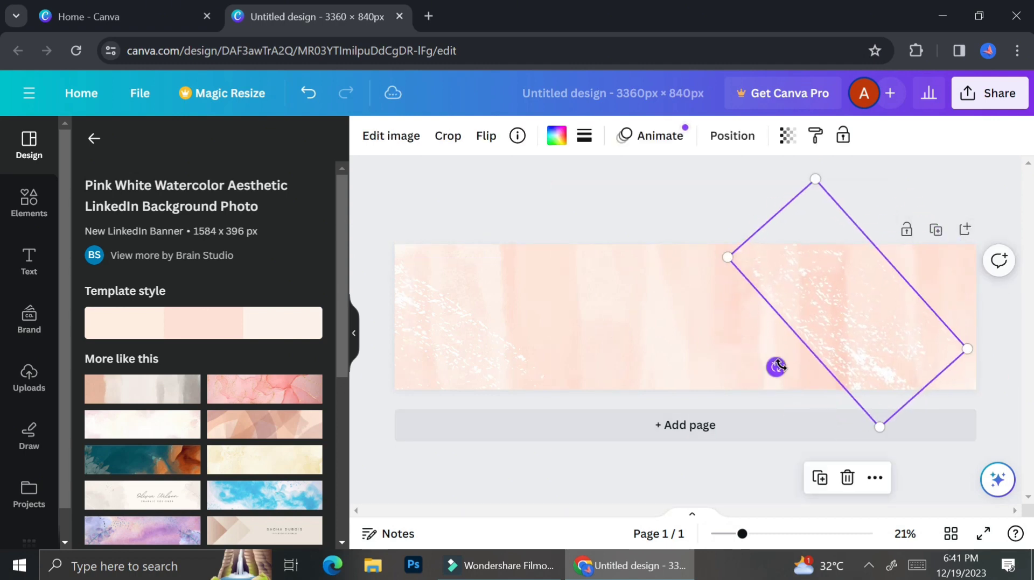
pyautogui.click(623, 342)
pyautogui.moveTo(430, 347); pyautogui.dragTo(489, 340)
pyautogui.click(524, 189)
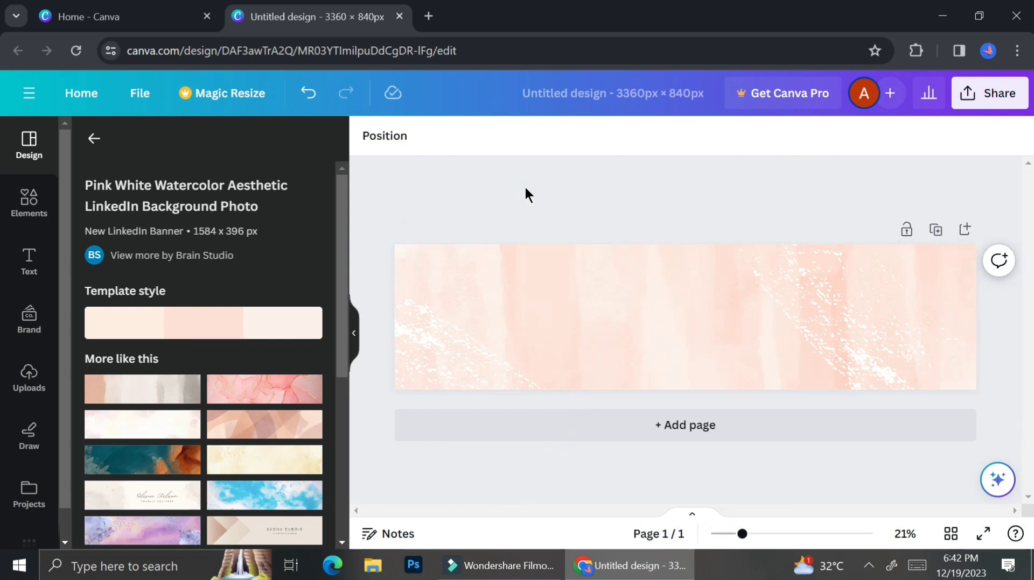
# Search the elements library for "frame" and show all the frame results
pyautogui.click(94, 138)
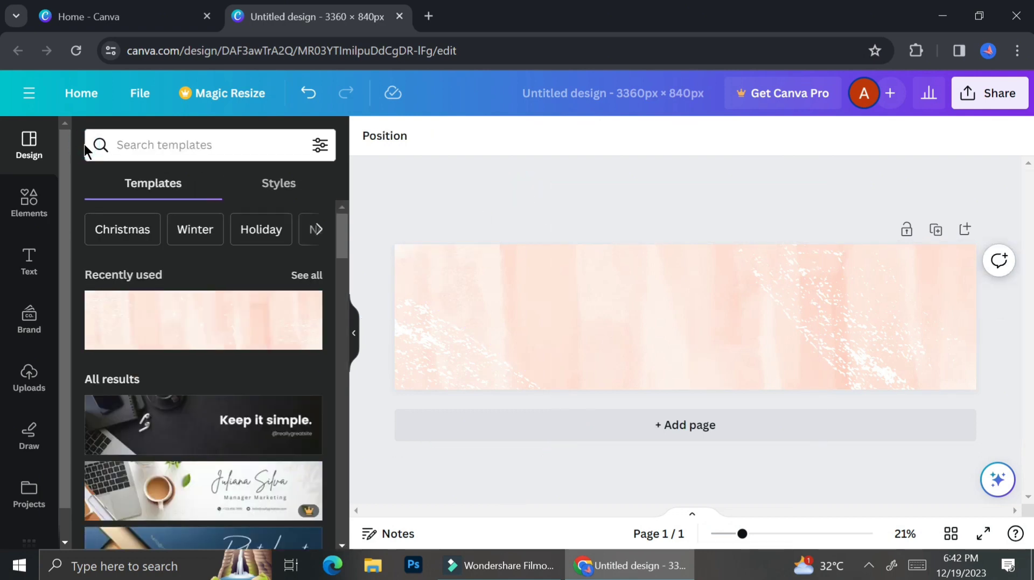
pyautogui.click(23, 212)
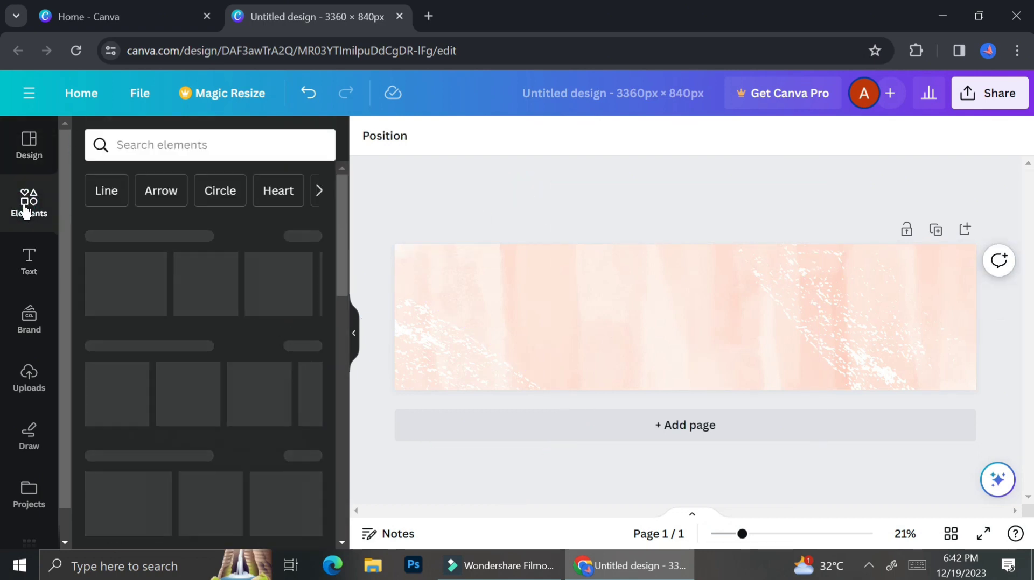
pyautogui.scroll(-5, 187, 362)
pyautogui.scroll(3, 188, 362)
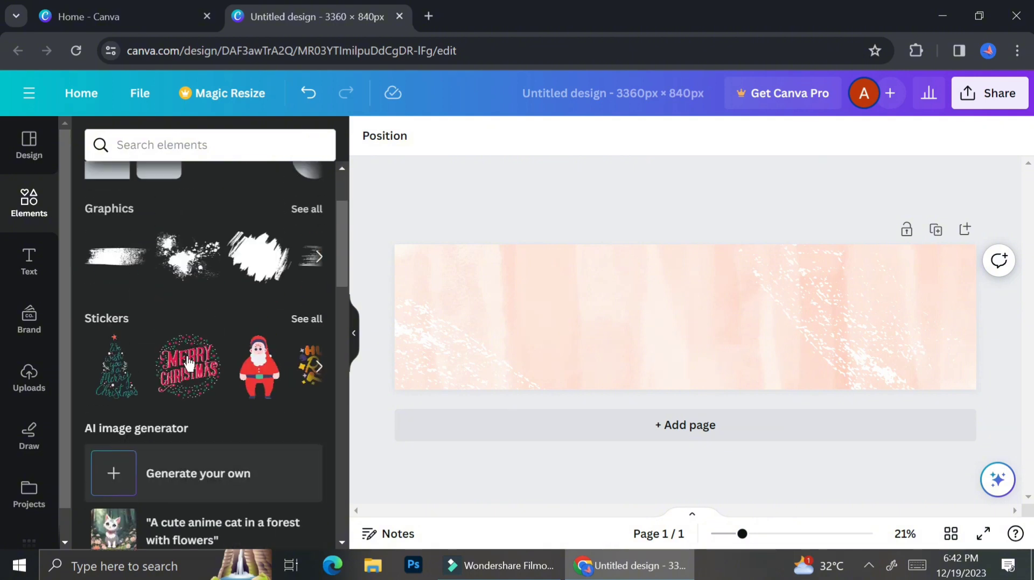
pyautogui.scroll(3, 188, 362)
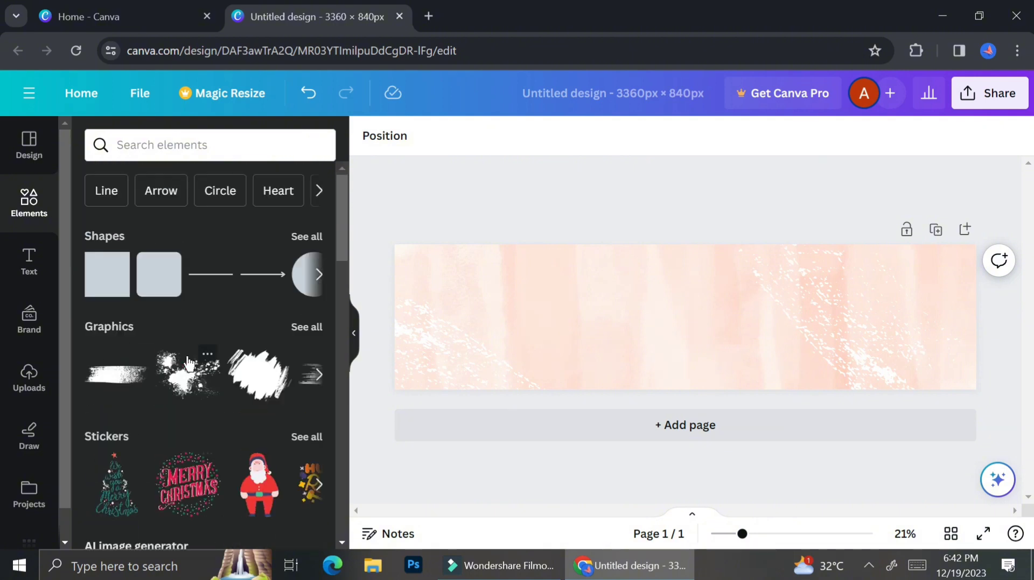
pyautogui.click(191, 150)
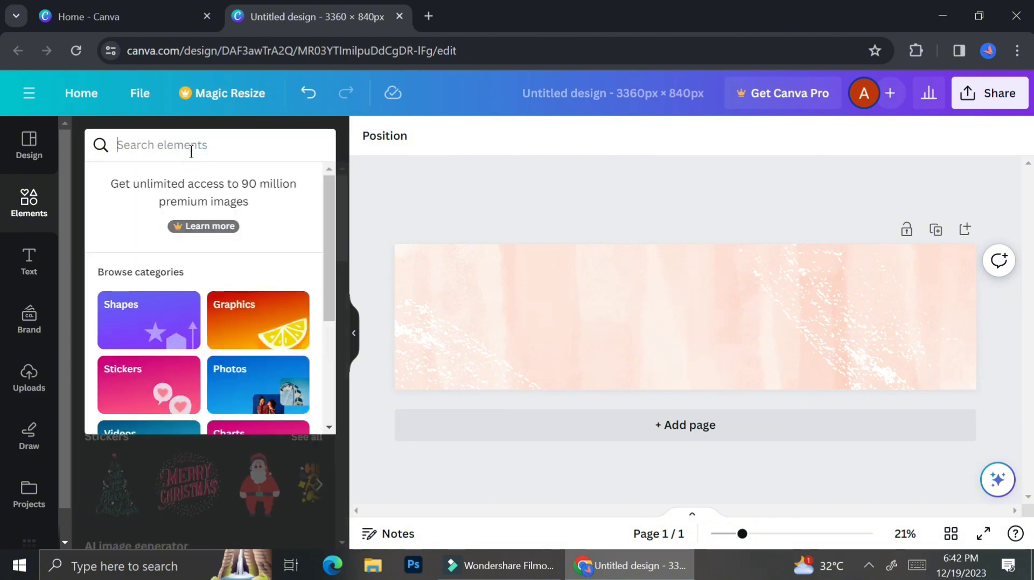
pyautogui.write('frame')
pyautogui.press('Return')
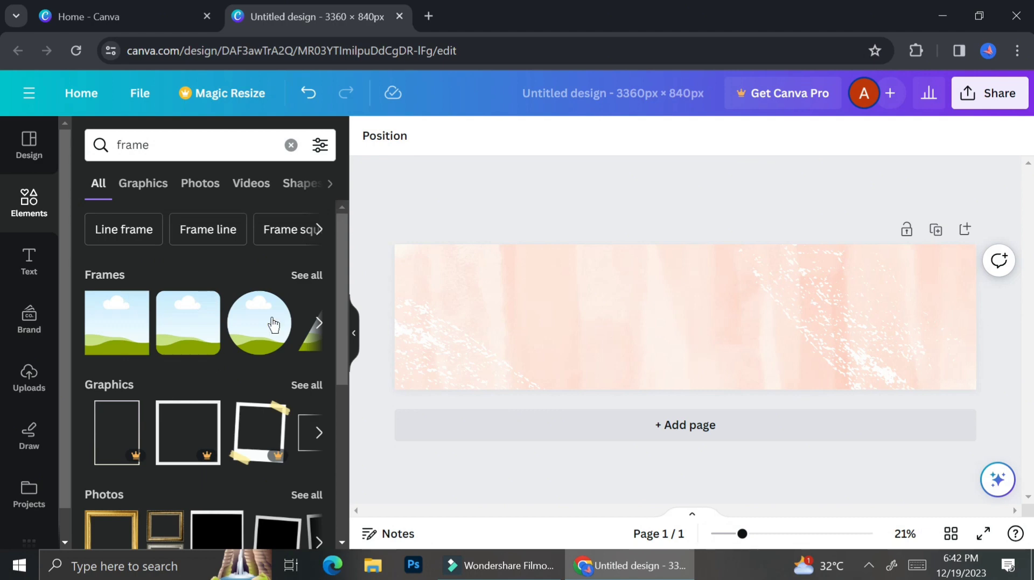
pyautogui.click(309, 283)
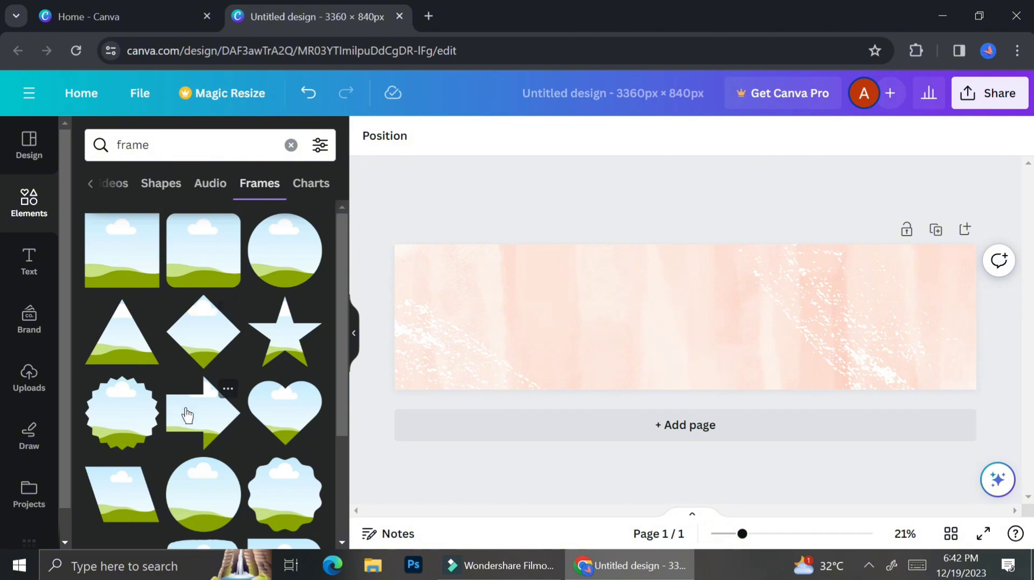
# Add the circular frame, move it near the banner's left edge and enlarge it to the banner's full height
pyautogui.scroll(-4, 185, 415)
pyautogui.scroll(-4, 187, 415)
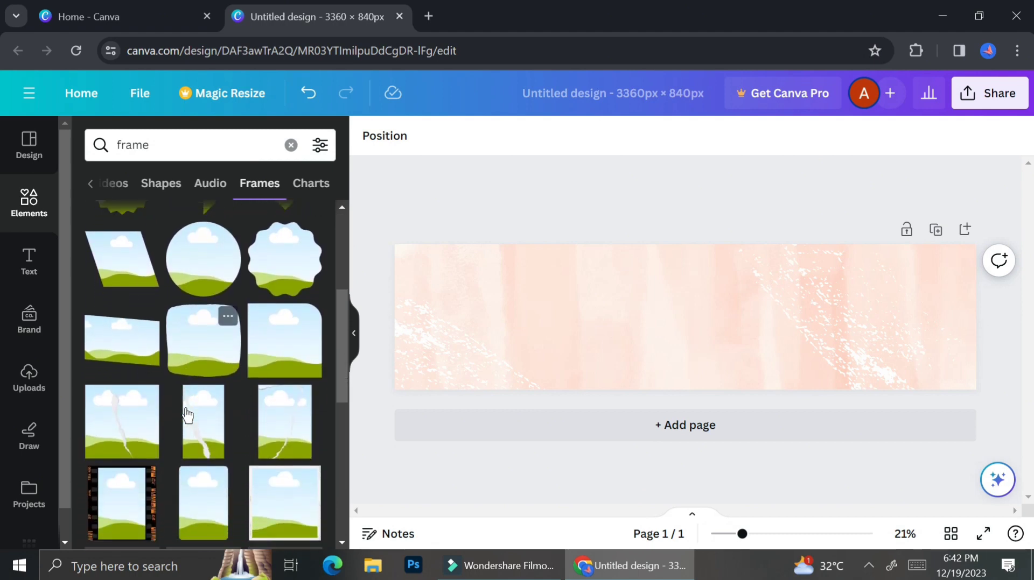
pyautogui.scroll(-2, 187, 414)
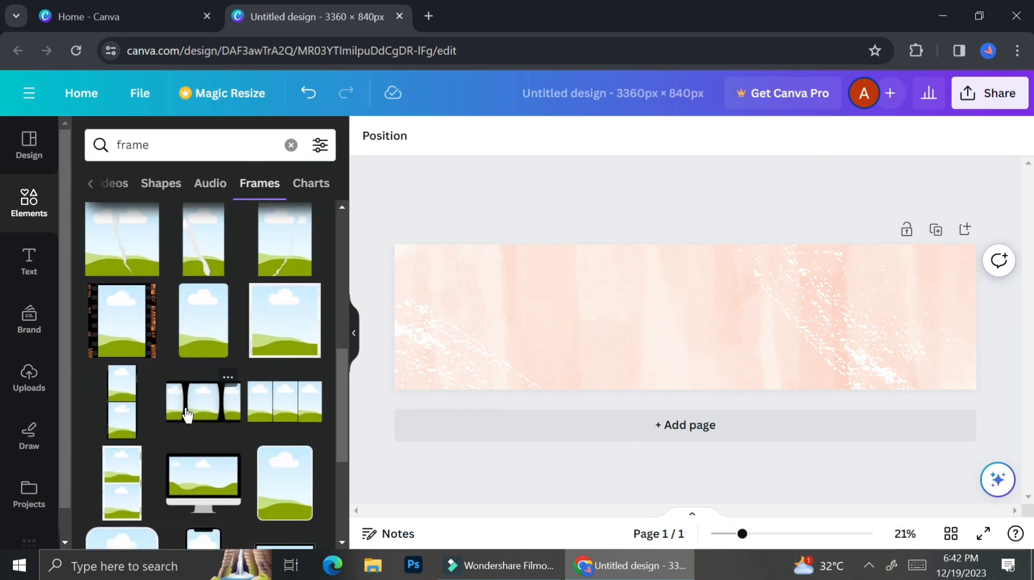
pyautogui.scroll(15, 187, 415)
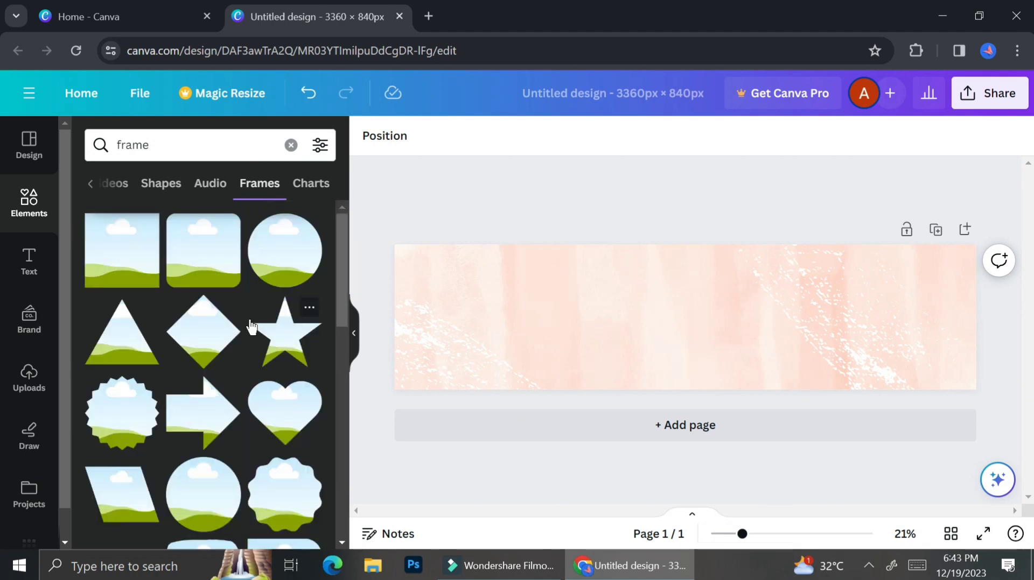
pyautogui.click(284, 267)
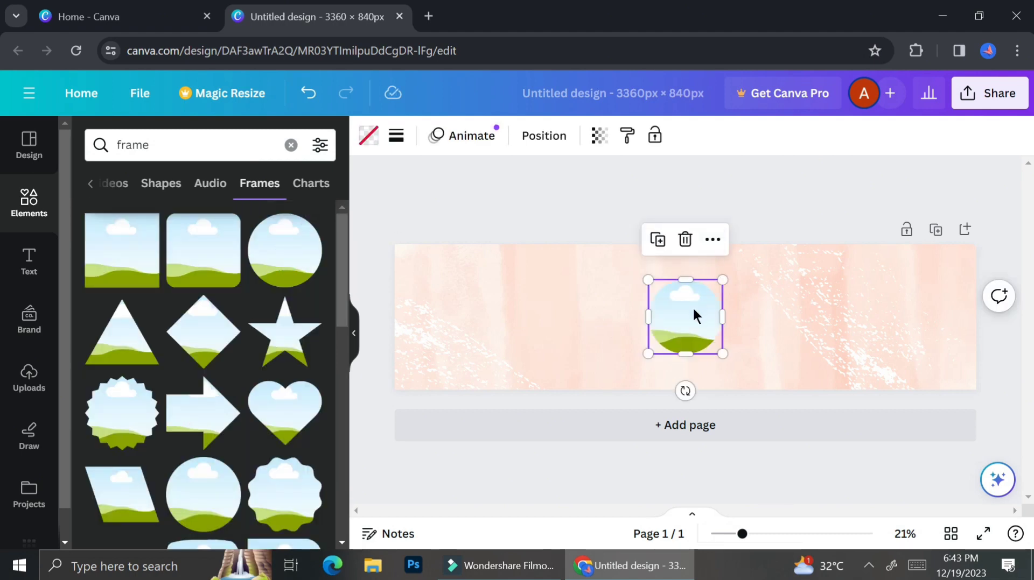
pyautogui.moveTo(692, 305); pyautogui.dragTo(473, 279)
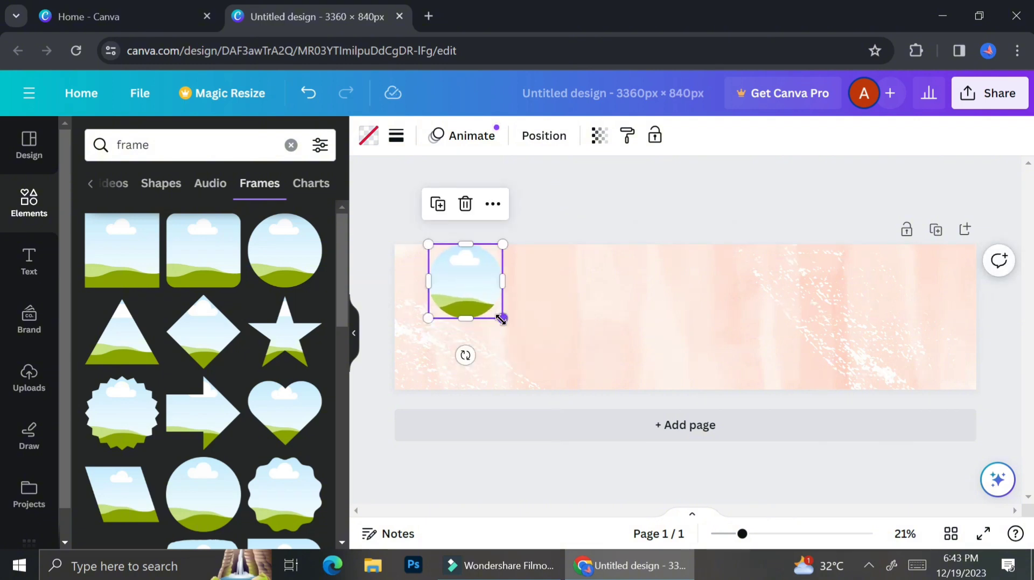
pyautogui.moveTo(502, 320); pyautogui.dragTo(570, 392)
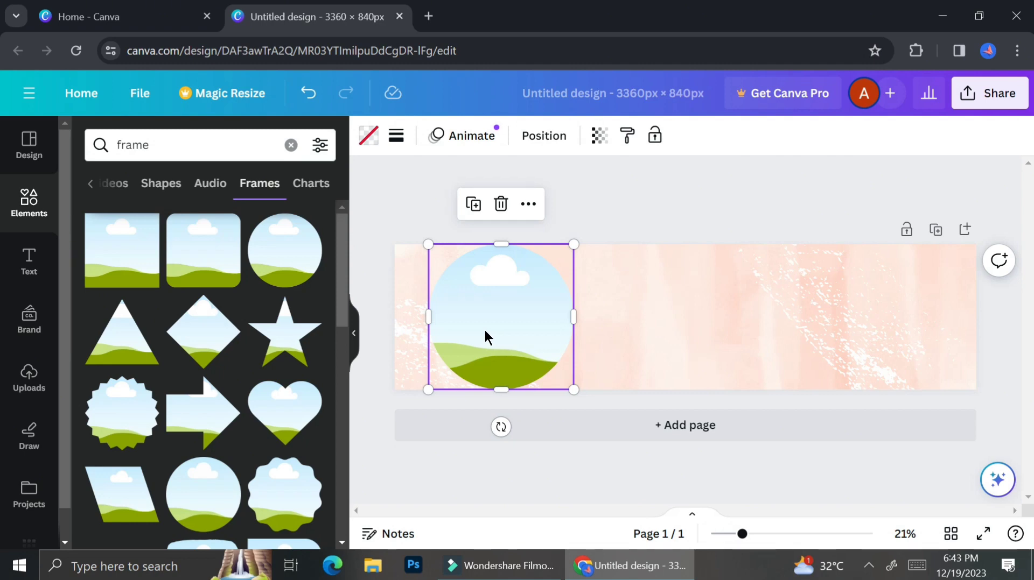
pyautogui.moveTo(473, 330)
pyautogui.mouseDown()
pyautogui.moveTo(459, 337)
pyautogui.moveTo(428, 280)
pyautogui.moveTo(492, 316)
pyautogui.moveTo(489, 332)
pyautogui.mouseUp()
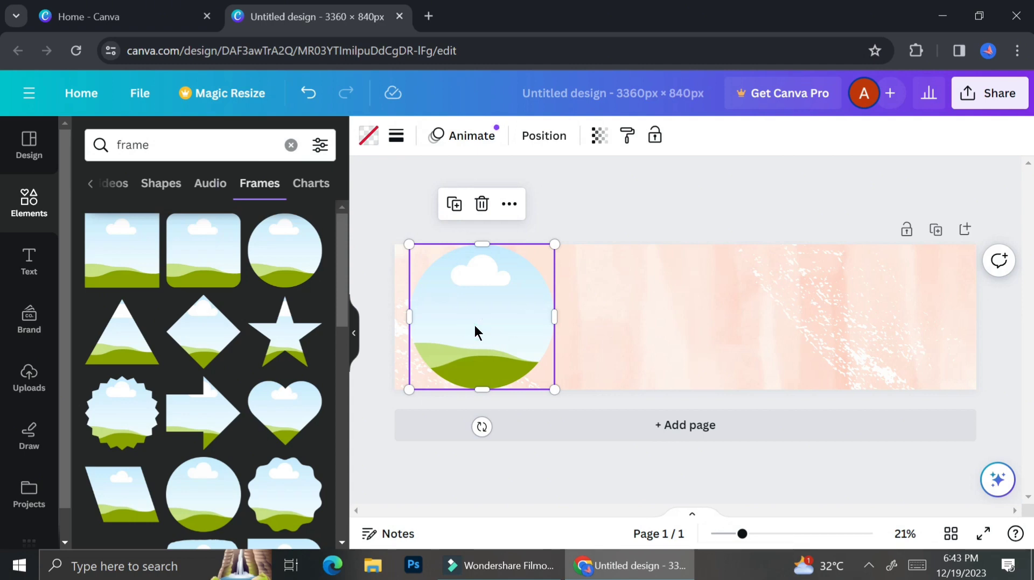
# Duplicate the circular frame twice and line up the copies beside it in an evenly spaced row
pyautogui.hotkey('ctrl', 'd')
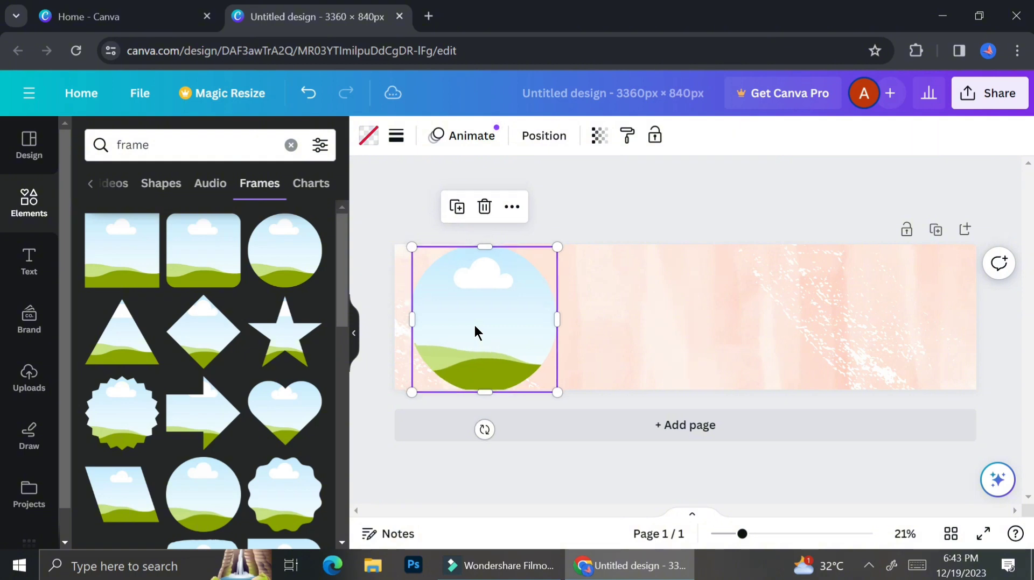
pyautogui.moveTo(509, 321); pyautogui.dragTo(650, 321)
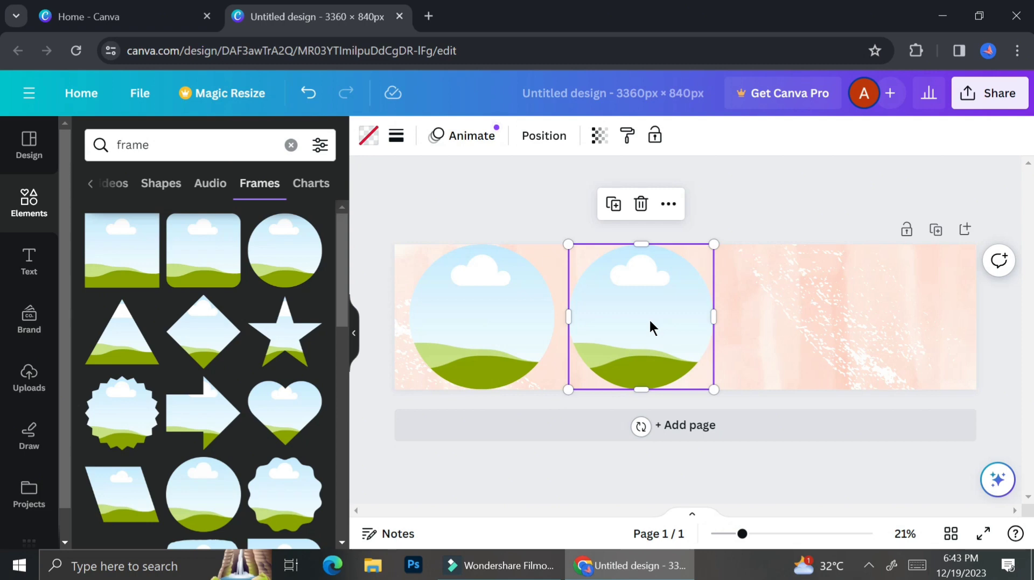
pyautogui.moveTo(802, 320); pyautogui.dragTo(807, 320)
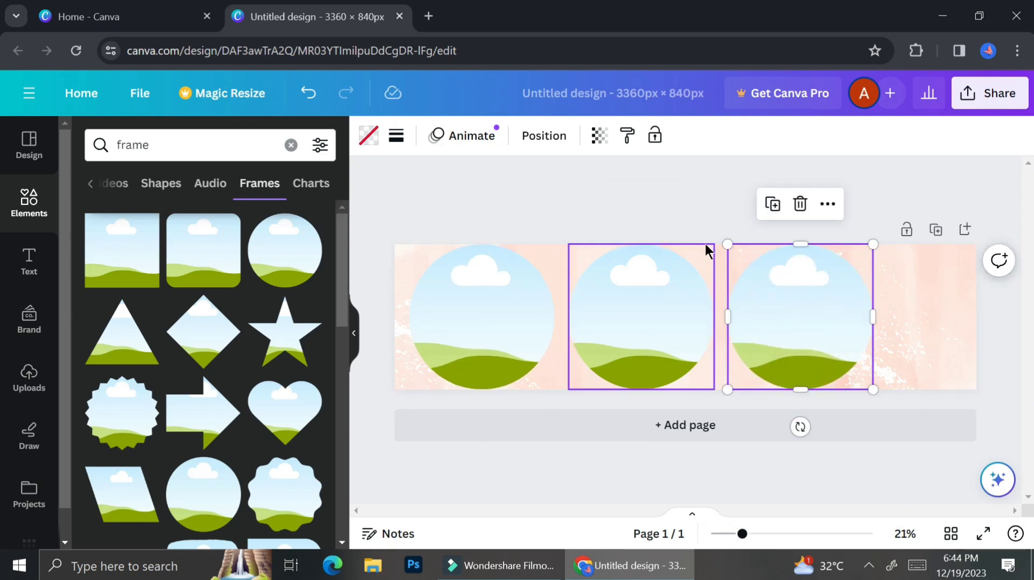
# Fill the leftmost circular frame with the uploaded photo of the flower-bead chain and select it
pyautogui.hscroll(-3, 153, 188)
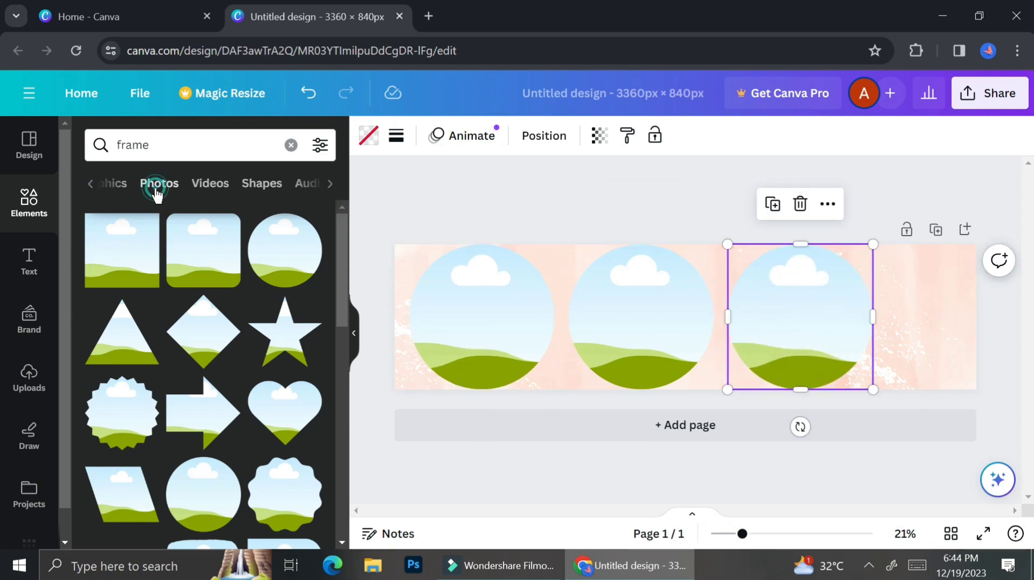
pyautogui.click(98, 184)
pyautogui.click(30, 377)
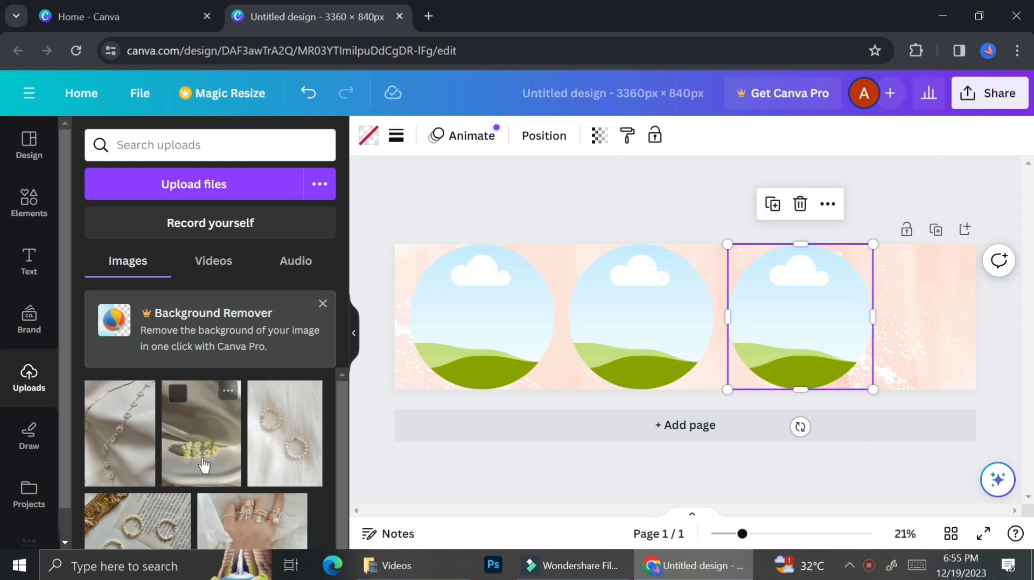
pyautogui.scroll(-1, 203, 465)
pyautogui.scroll(1, 203, 466)
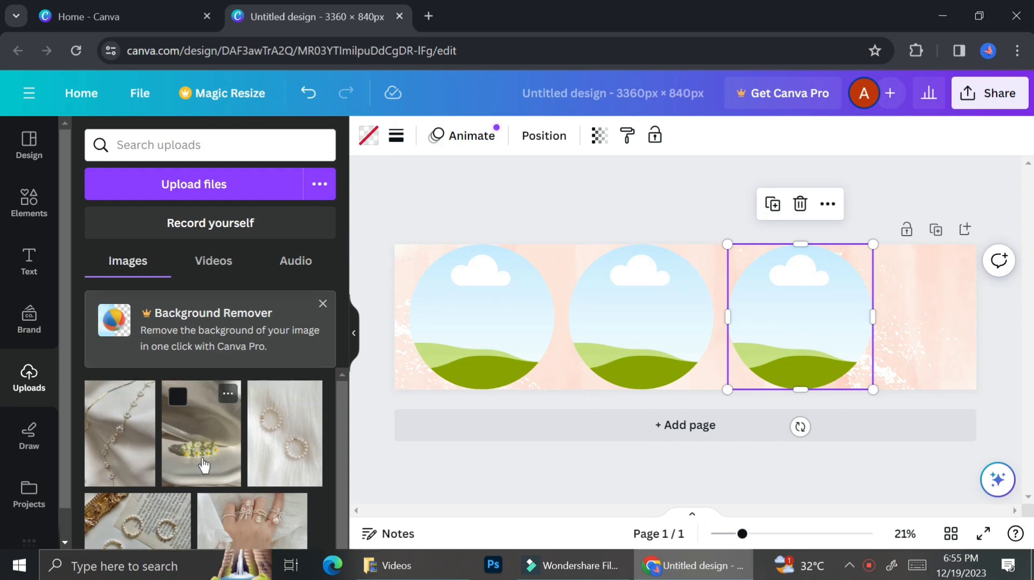
pyautogui.moveTo(125, 454); pyautogui.dragTo(477, 328)
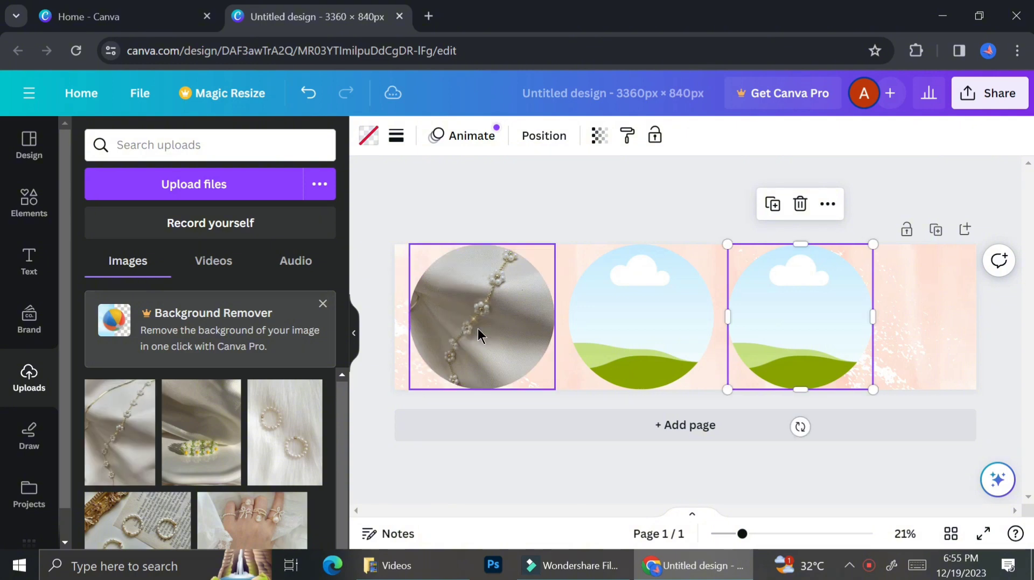
pyautogui.click(477, 328)
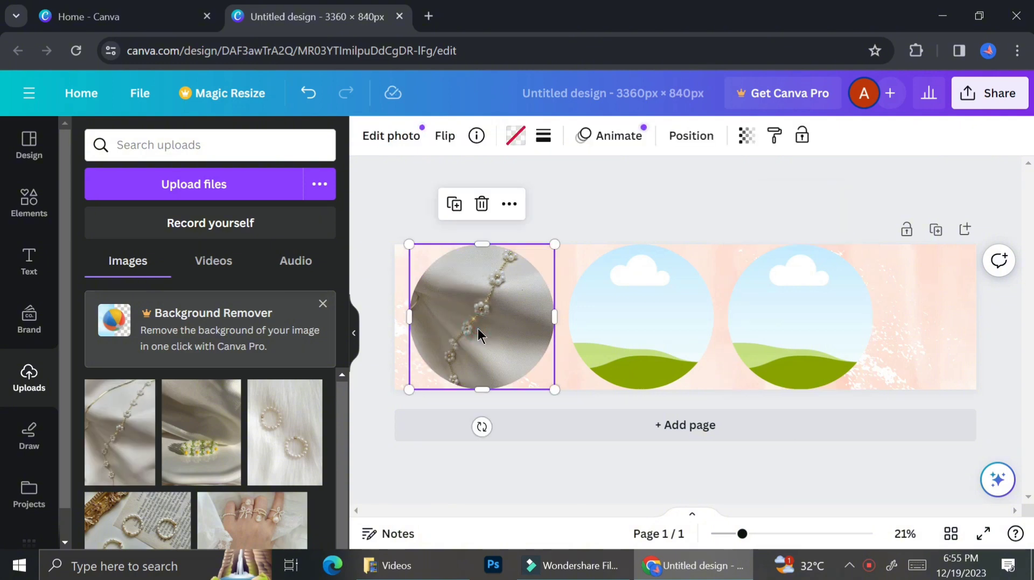
# Try the Fresco filter on the leftmost photo, restore the None filter and review the photo's adjustment settings
pyautogui.doubleClick(472, 321)
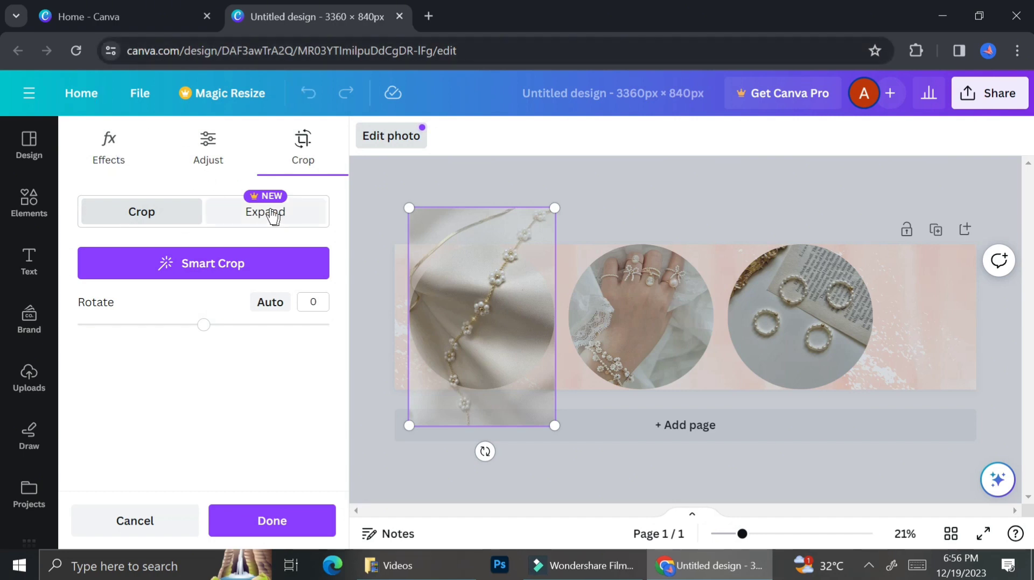
pyautogui.click(102, 162)
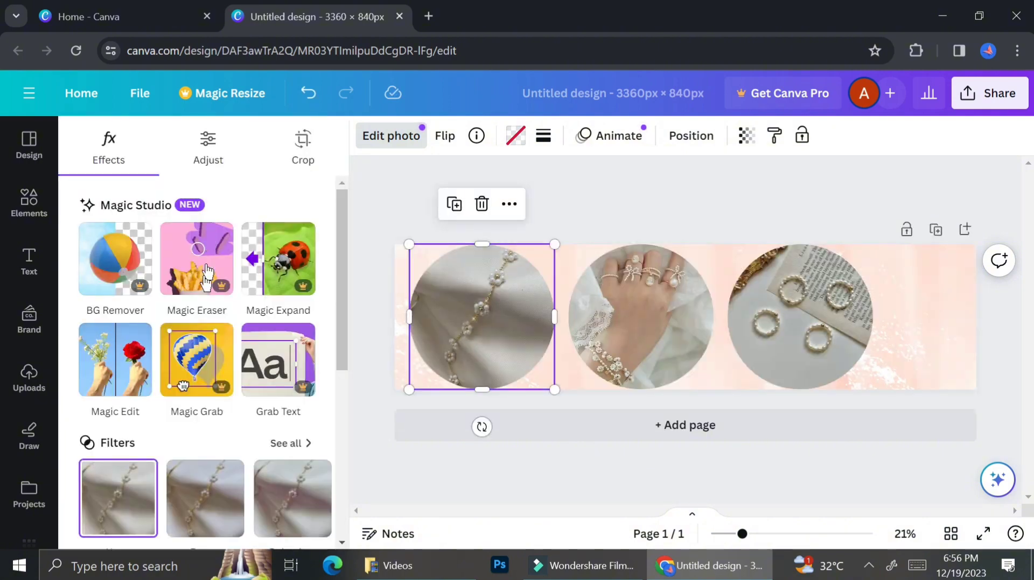
pyautogui.scroll(-2, 203, 381)
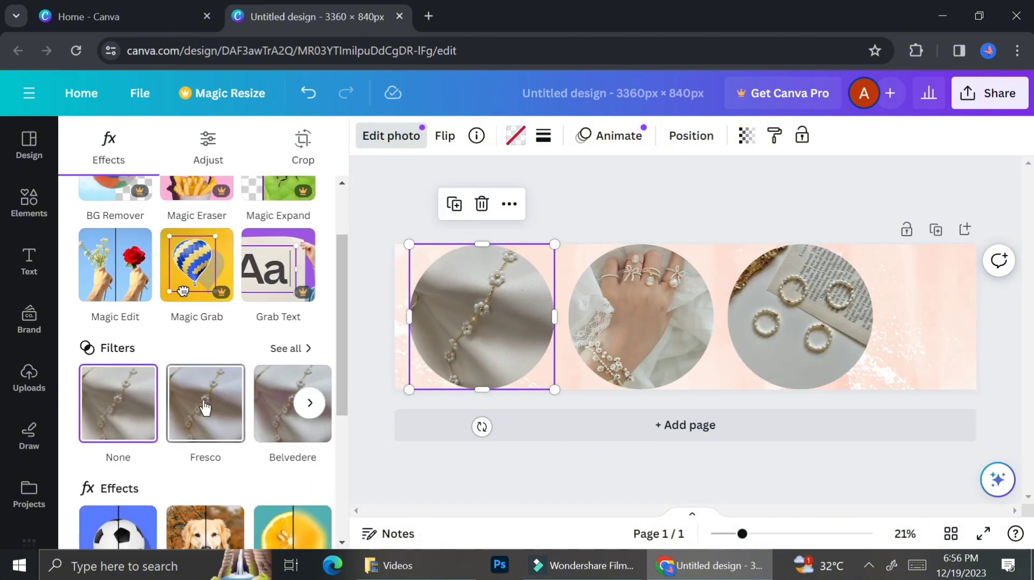
pyautogui.click(278, 411)
pyautogui.click(185, 406)
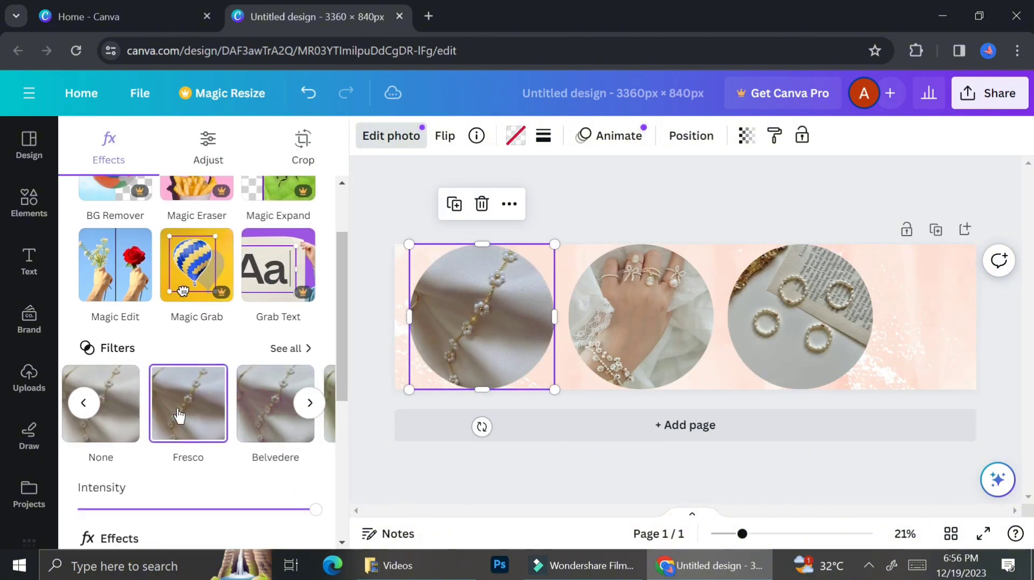
pyautogui.click(110, 428)
pyautogui.scroll(-1, 205, 419)
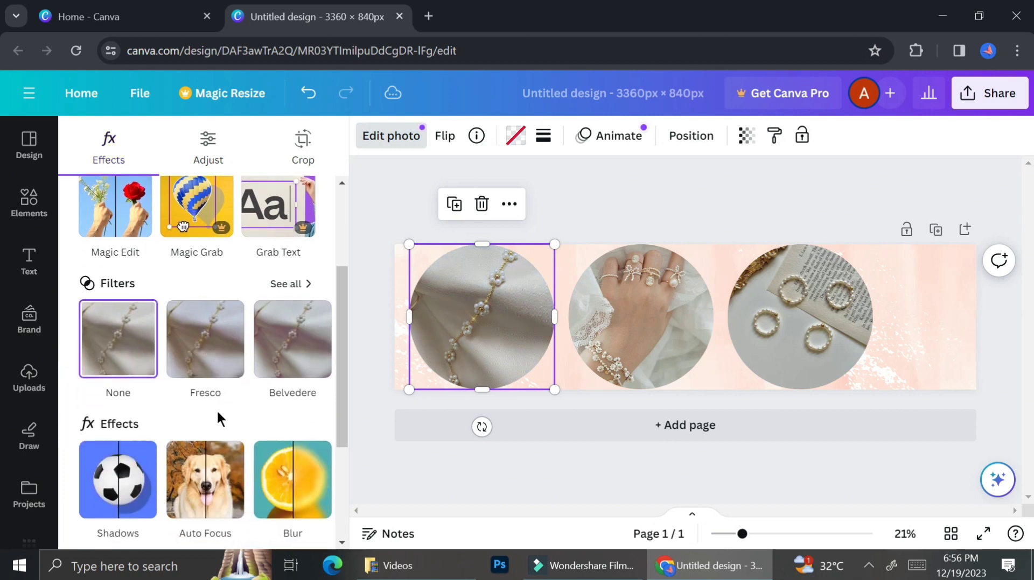
pyautogui.scroll(2, 217, 409)
pyautogui.click(208, 141)
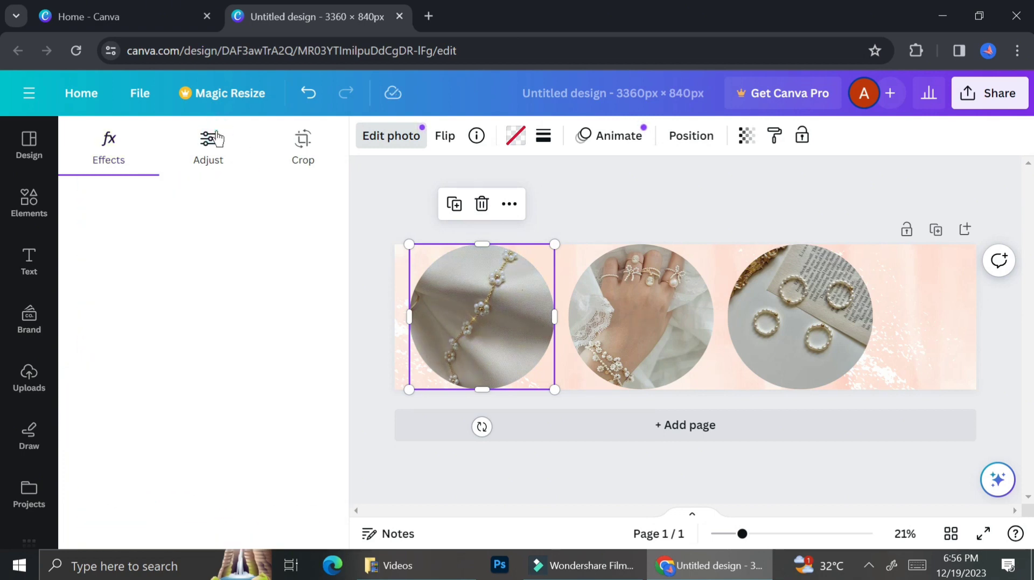
pyautogui.scroll(-3, 178, 415)
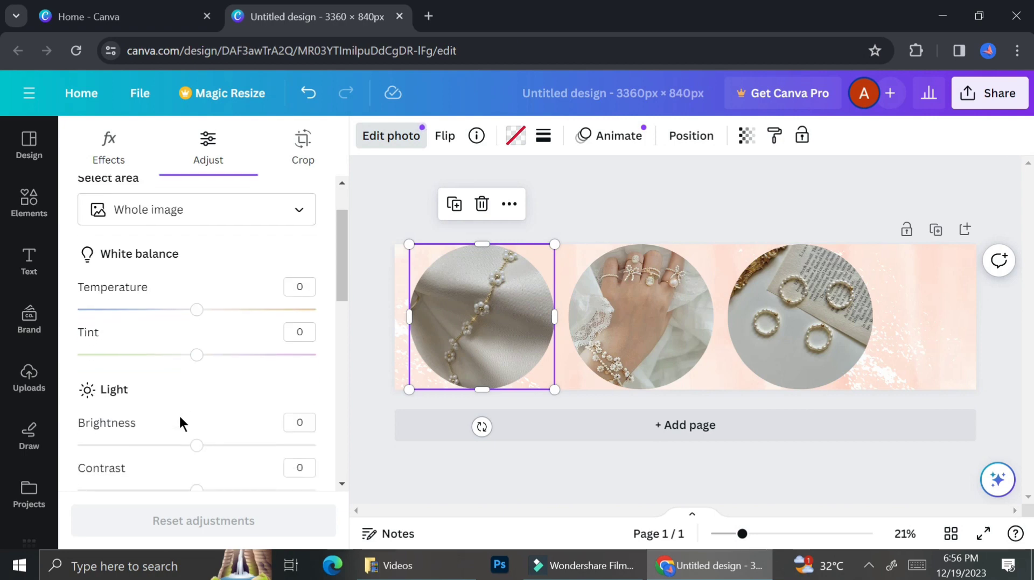
pyautogui.scroll(3, 178, 415)
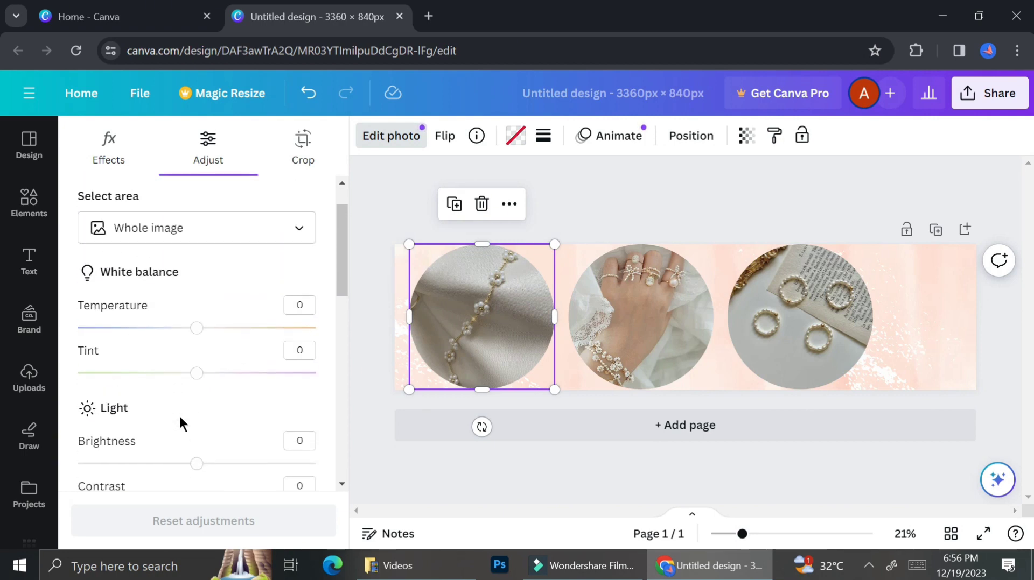
# Shift the flower-bead chain photo down inside its circular frame so the crop shows the photo's upper part
pyautogui.doubleClick(476, 321)
pyautogui.moveTo(484, 305); pyautogui.dragTo(447, 368)
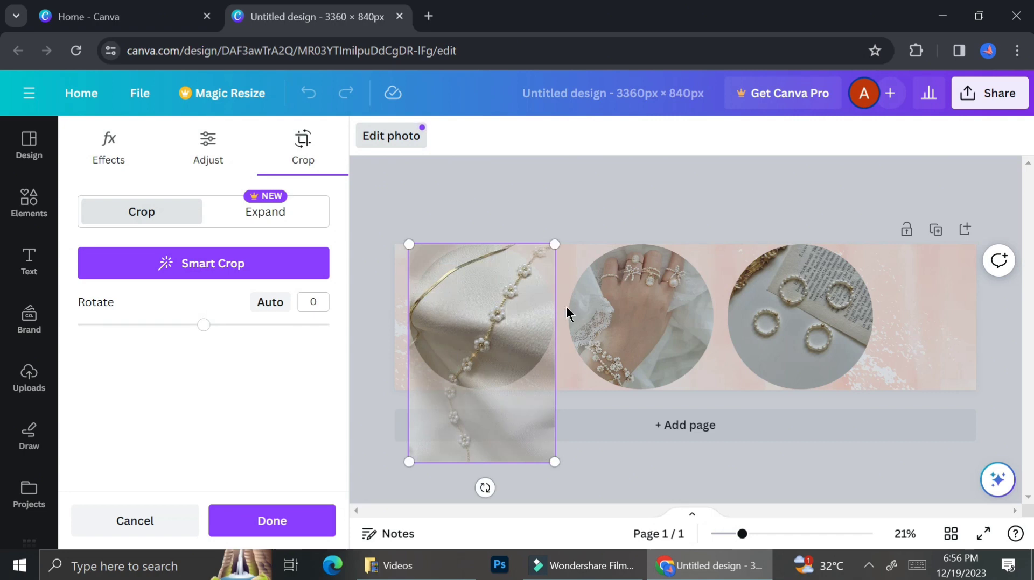
pyautogui.click(659, 221)
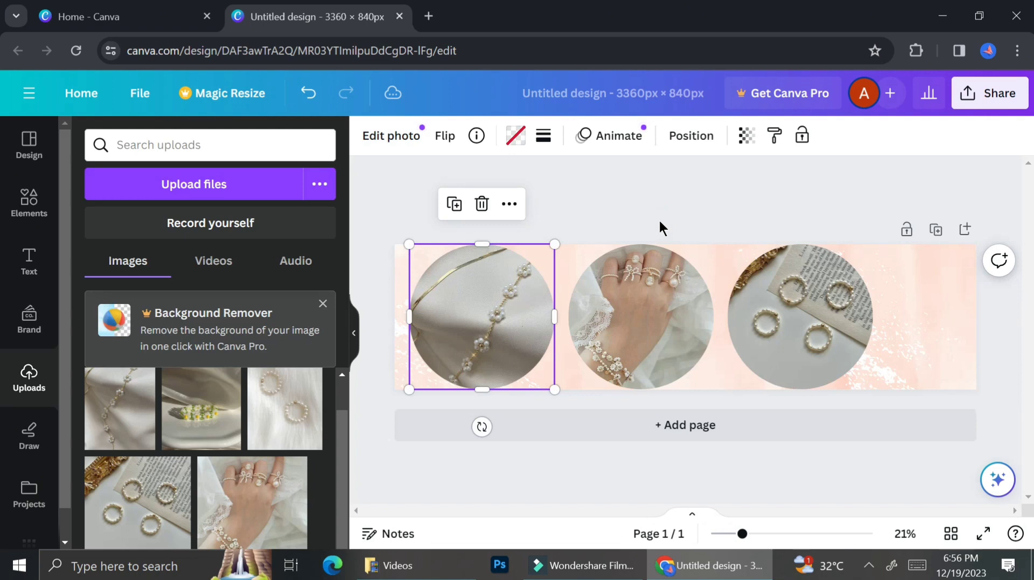
# Rotate the hand photo in the middle circular frame to -38.9° and shift it slightly up and to the right within the crop
pyautogui.doubleClick(657, 308)
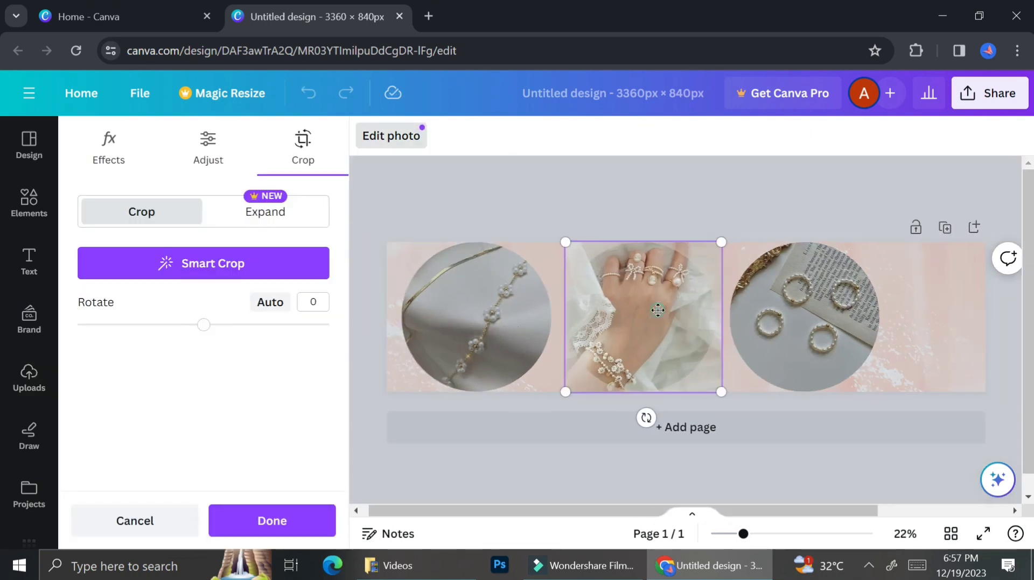
pyautogui.moveTo(194, 329)
pyautogui.mouseDown()
pyautogui.moveTo(169, 329)
pyautogui.moveTo(231, 330)
pyautogui.moveTo(177, 325)
pyautogui.mouseUp()
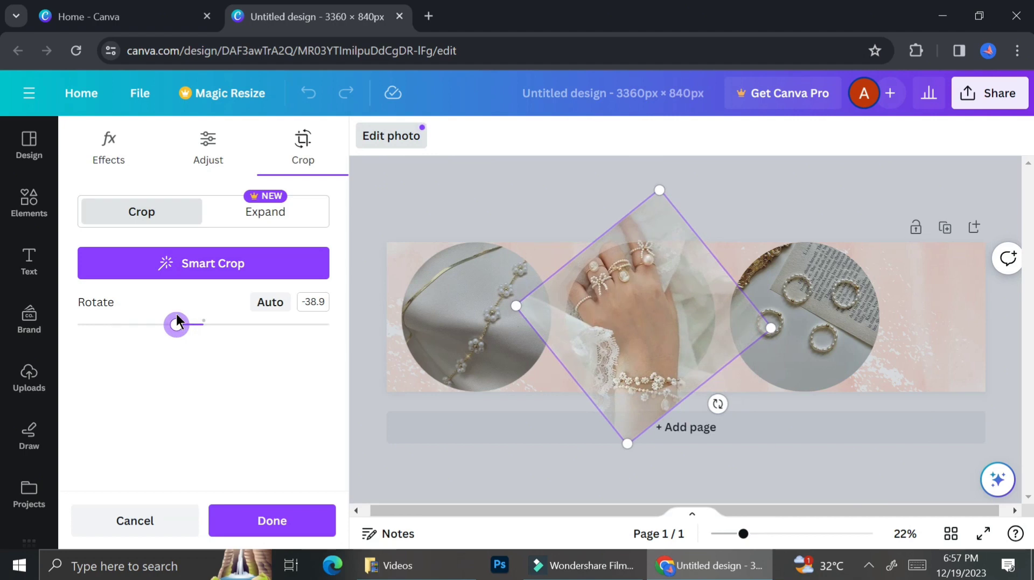
pyautogui.moveTo(642, 300); pyautogui.dragTo(664, 290)
pyautogui.moveTo(665, 291); pyautogui.dragTo(664, 290)
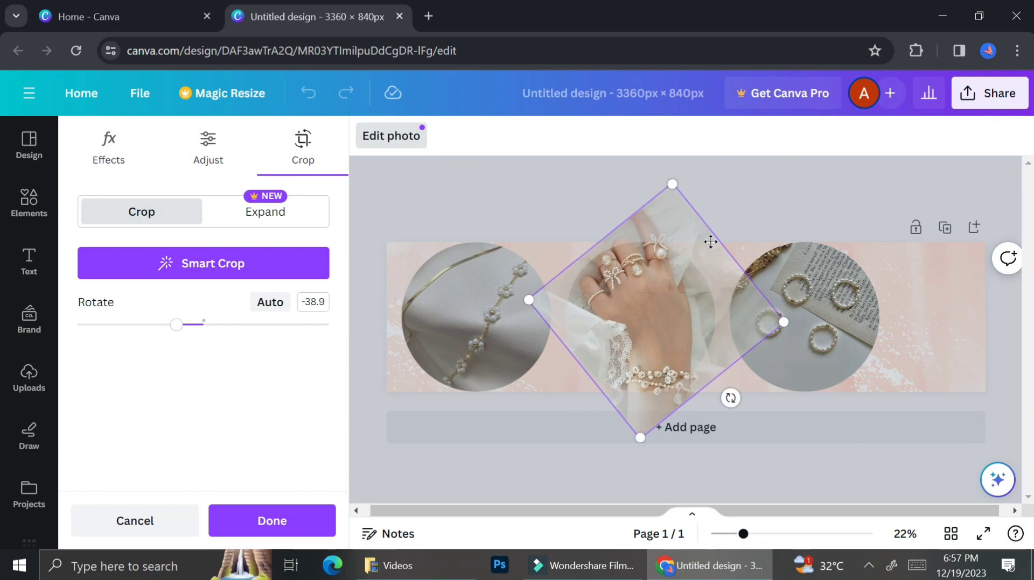
pyautogui.click(735, 207)
# Enlarge the hand photo within the middle frame's crop and reposition it so the pearl bracelet fills the circle
pyautogui.doubleClick(671, 286)
pyautogui.moveTo(666, 218); pyautogui.dragTo(680, 105)
pyautogui.click(295, 139)
pyautogui.moveTo(646, 305); pyautogui.dragTo(628, 272)
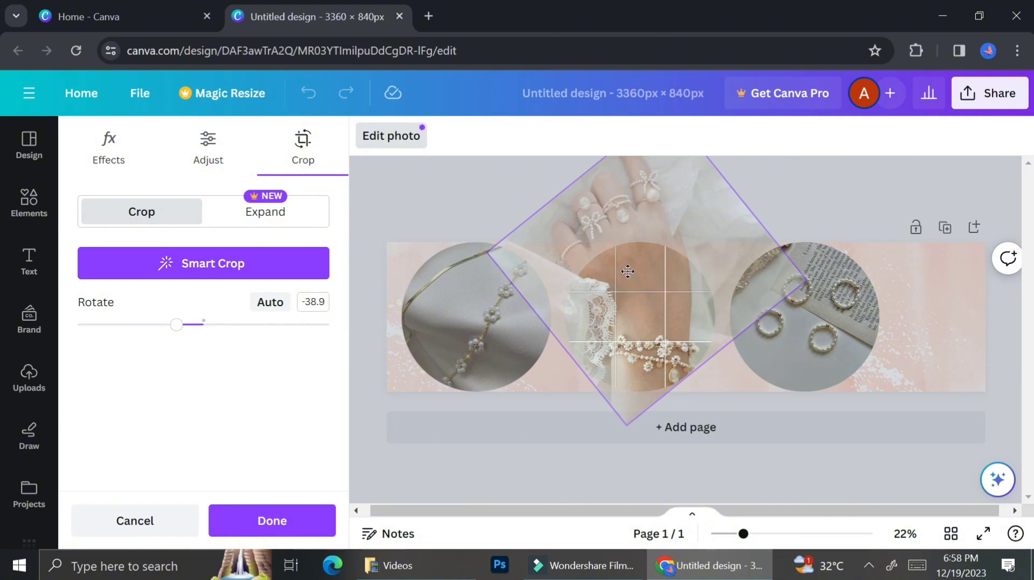
pyautogui.moveTo(627, 271); pyautogui.dragTo(627, 271)
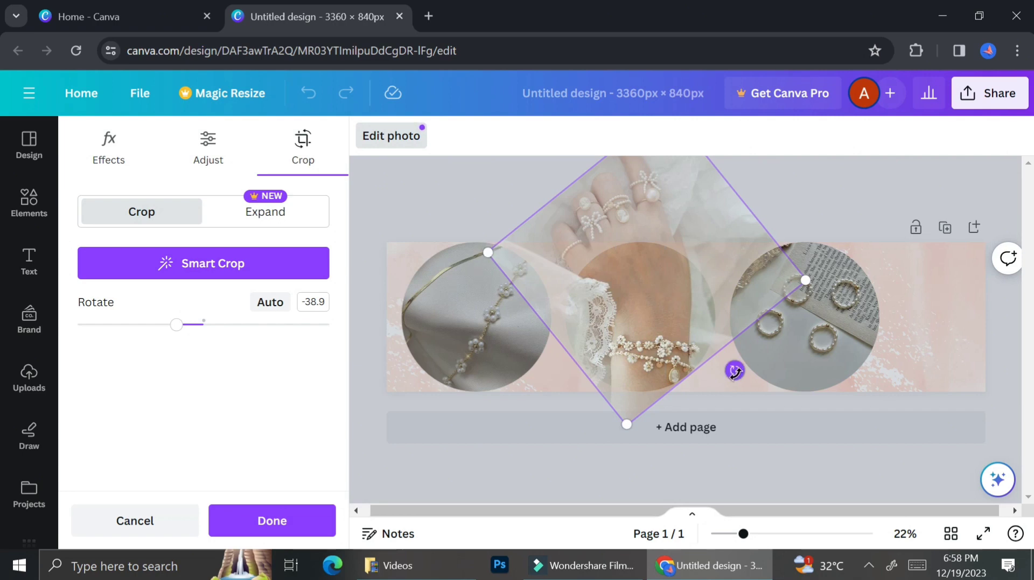
# Rotate the bracelet photo further and spread the circular frames: bracelet at the banner's upper-left corner, chain in the middle, rings at the upper-right corner
pyautogui.moveTo(734, 371); pyautogui.dragTo(785, 234)
pyautogui.moveTo(624, 295); pyautogui.dragTo(531, 298)
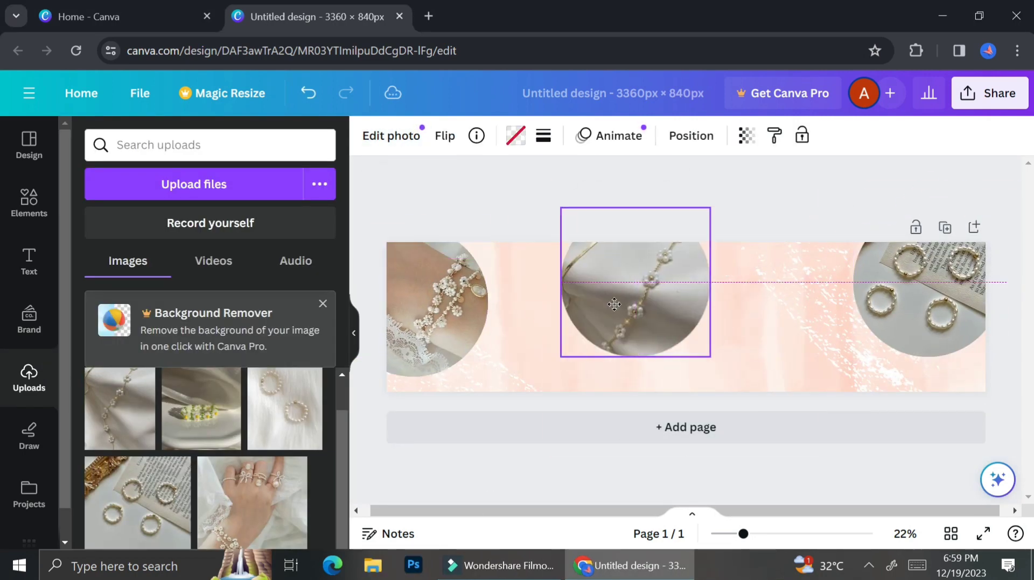
# Adjust the white balance of the watercolor background to temperature -16 and tint -17
pyautogui.click(390, 136)
pyautogui.click(208, 148)
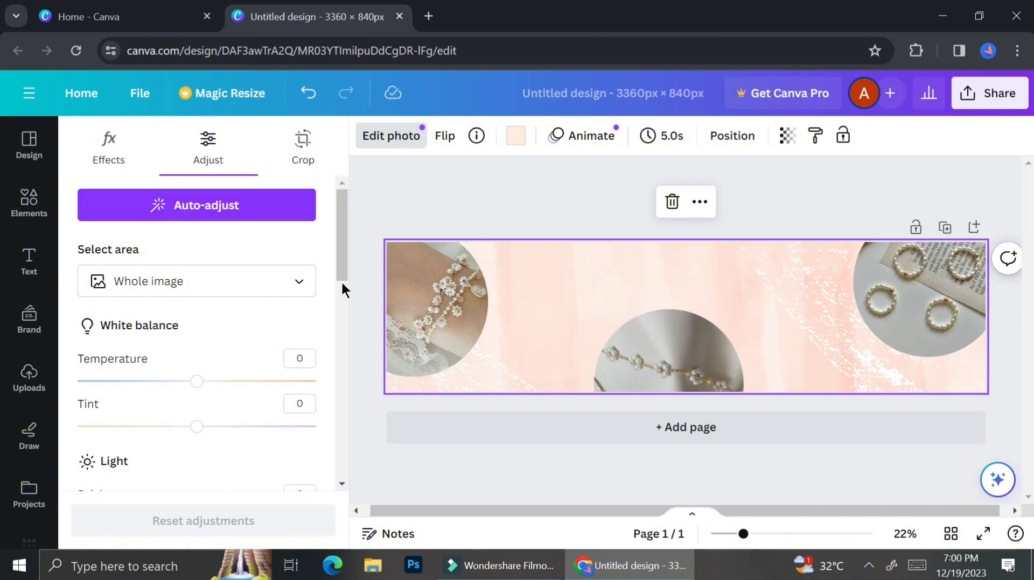
pyautogui.moveTo(195, 389); pyautogui.dragTo(166, 383)
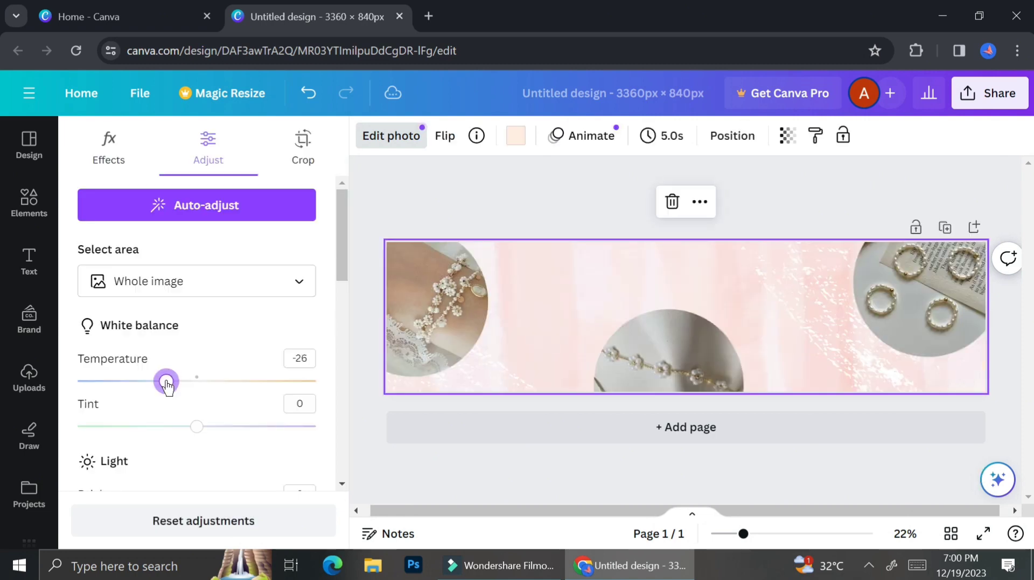
pyautogui.moveTo(194, 434)
pyautogui.mouseDown()
pyautogui.moveTo(146, 434)
pyautogui.moveTo(208, 433)
pyautogui.moveTo(177, 429)
pyautogui.mouseUp()
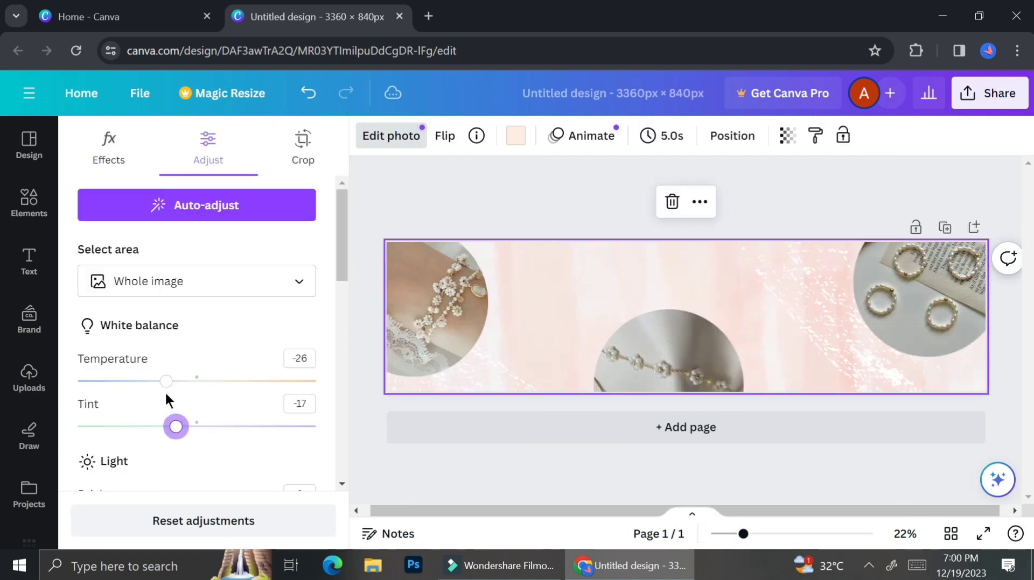
pyautogui.moveTo(166, 381)
pyautogui.mouseDown()
pyautogui.moveTo(212, 382)
pyautogui.moveTo(178, 384)
pyautogui.mouseUp()
# Set the background's contrast to 9 and recolour its pink tones to a muted beige with Color edit
pyautogui.scroll(-2, 179, 387)
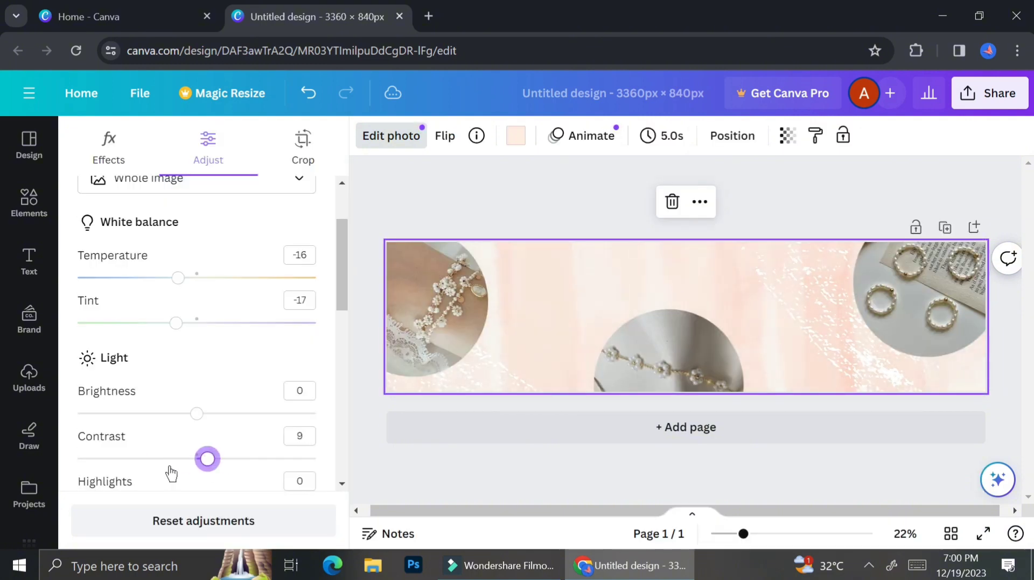
pyautogui.scroll(-5, 169, 473)
pyautogui.click(132, 425)
pyautogui.moveTo(197, 364); pyautogui.dragTo(141, 364)
pyautogui.moveTo(197, 412); pyautogui.dragTo(132, 413)
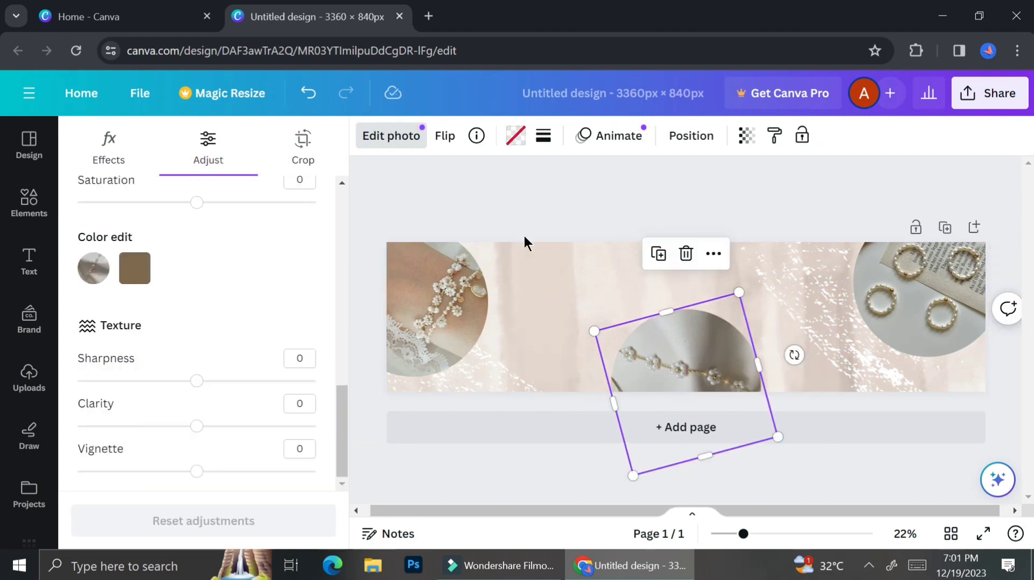
pyautogui.click(415, 473)
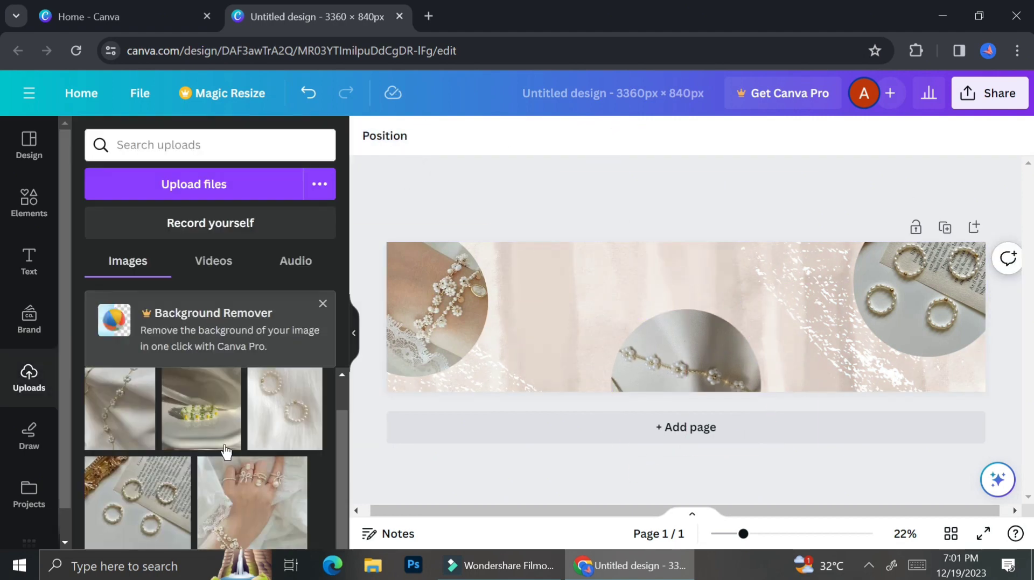
# Browse the text font combinations and add the "Merry Christmas & A Happy New Year!" combination to the banner
pyautogui.click(28, 274)
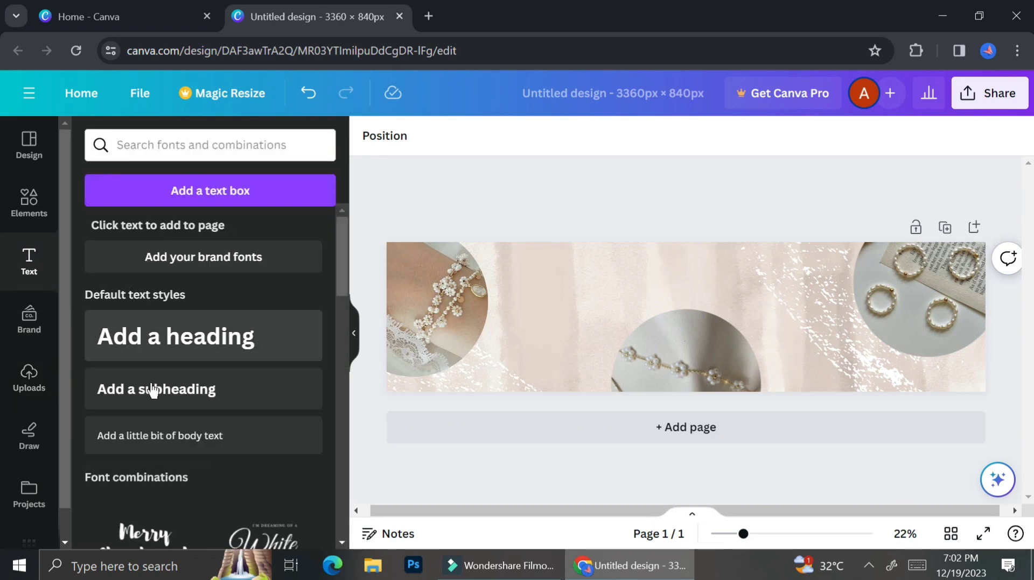
pyautogui.scroll(-4, 152, 399)
pyautogui.scroll(-2, 153, 402)
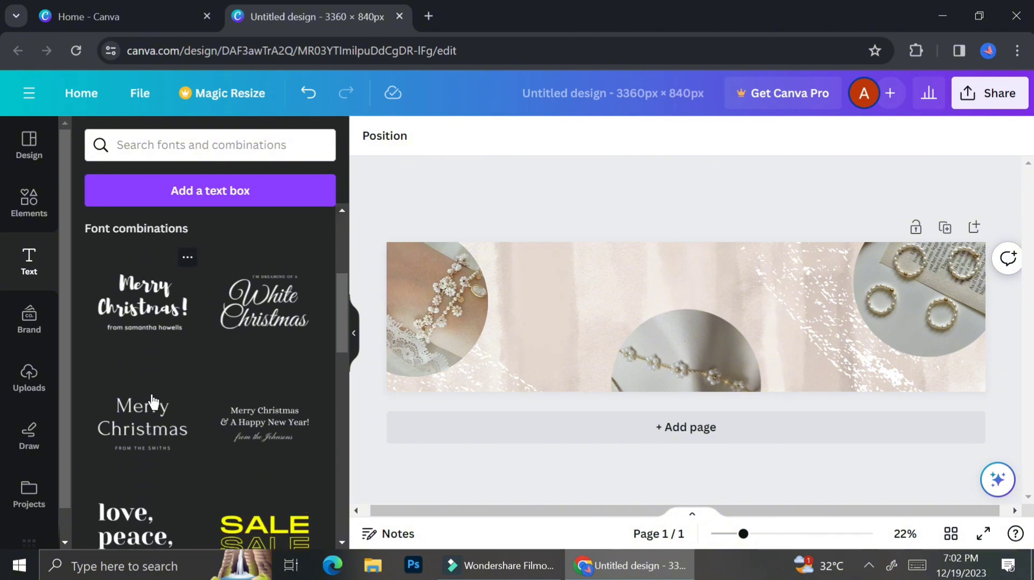
pyautogui.scroll(-3, 146, 433)
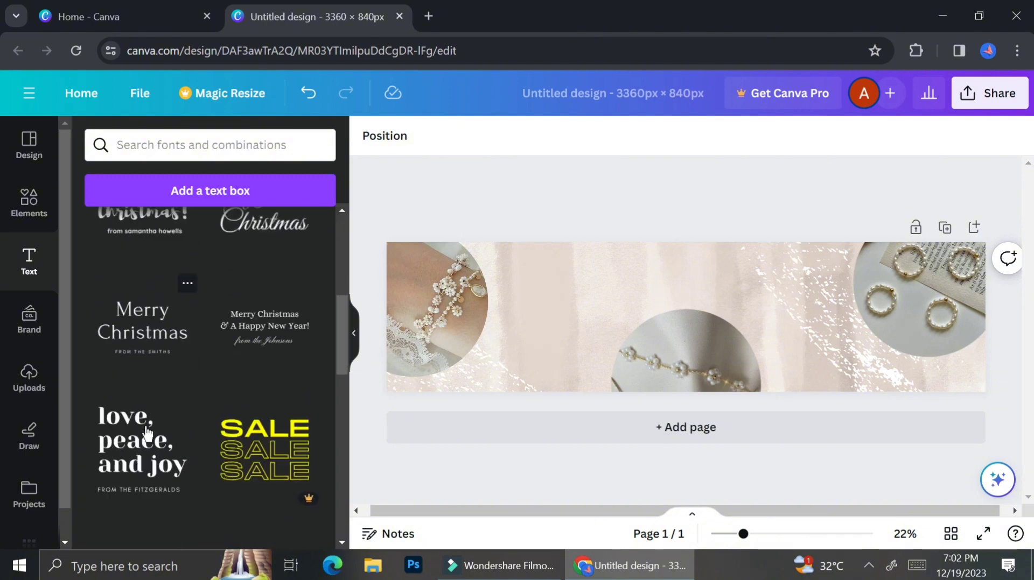
pyautogui.scroll(-2, 147, 433)
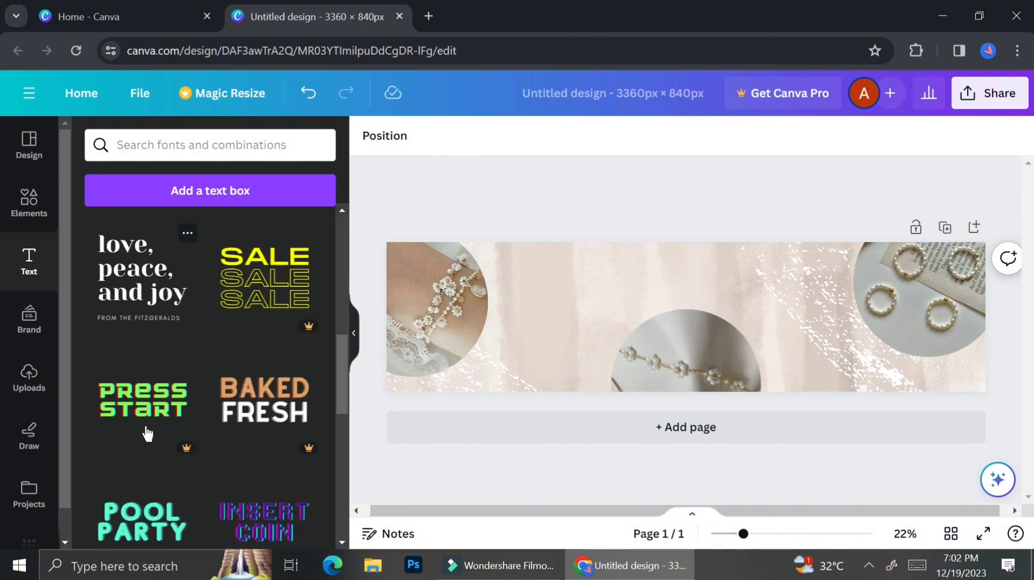
pyautogui.scroll(3, 146, 433)
pyautogui.click(243, 367)
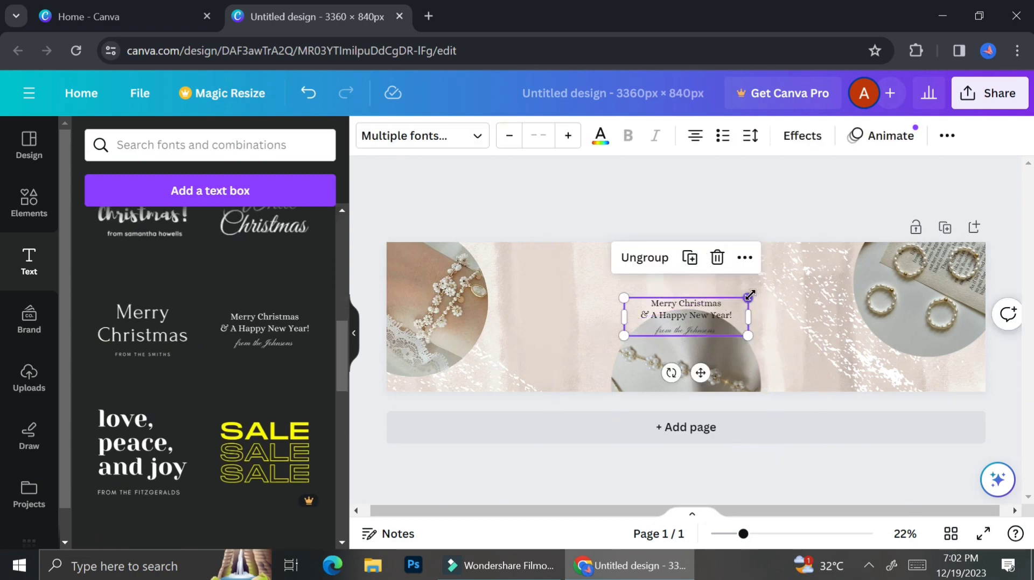
# Enlarge the greeting text group and centre it horizontally on the banner above the chain photo
pyautogui.moveTo(748, 298); pyautogui.dragTo(822, 257)
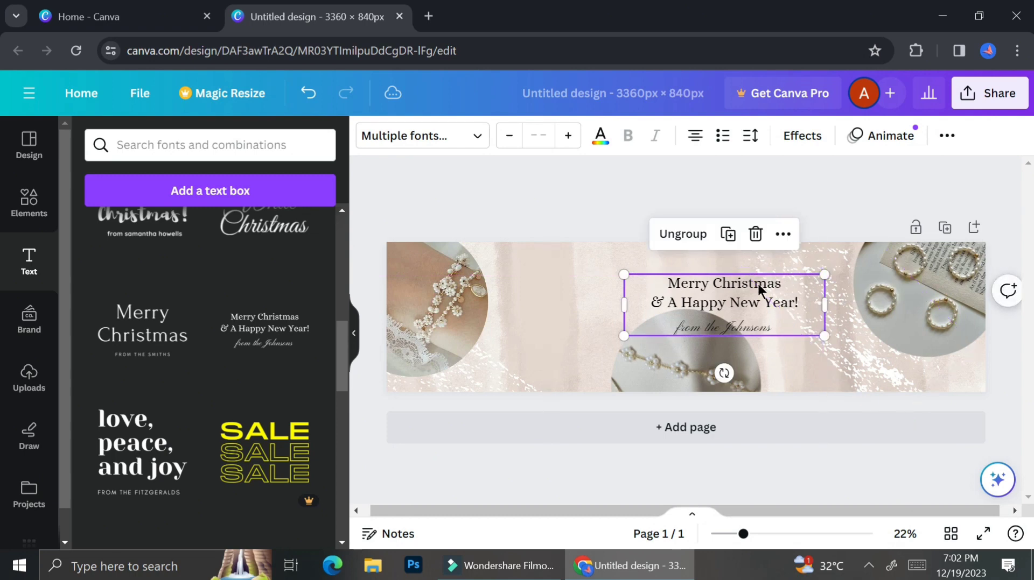
pyautogui.moveTo(718, 302); pyautogui.dragTo(677, 297)
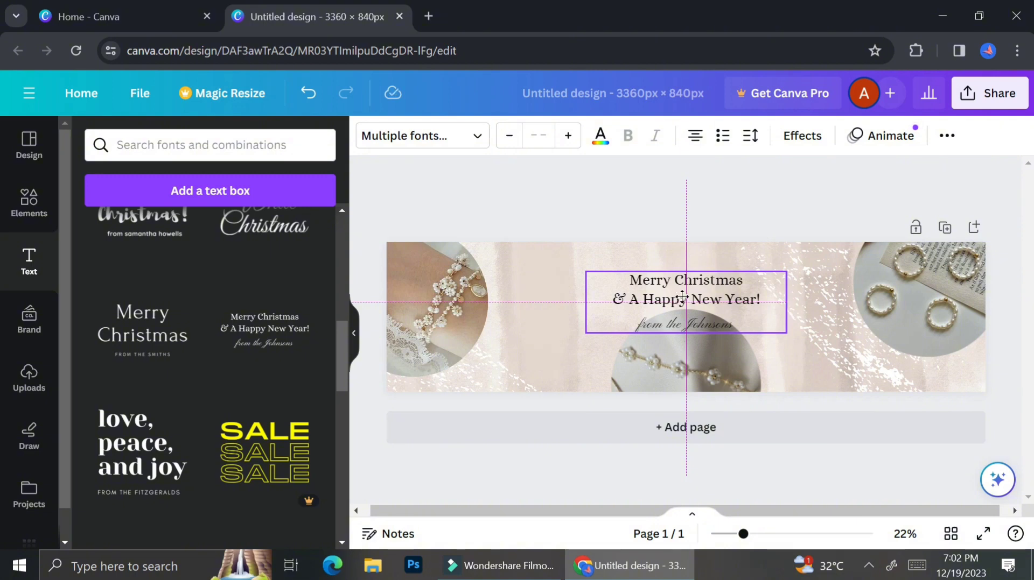
pyautogui.moveTo(681, 297); pyautogui.dragTo(681, 297)
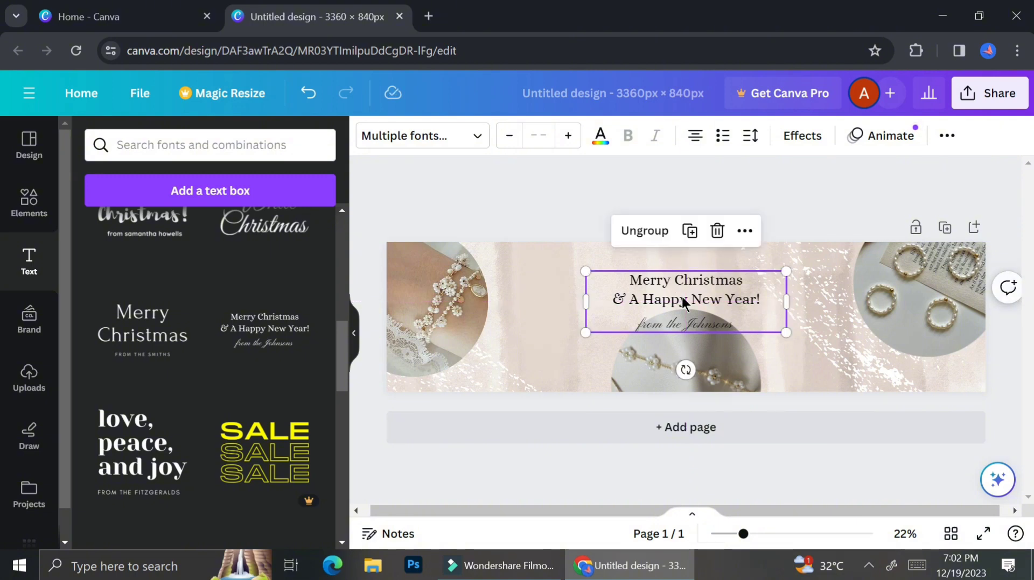
# Replace the greeting text "Merry Christmas & A Happy New Year!" with "Another Type Jewelry"
pyautogui.click(703, 302)
pyautogui.click(703, 299)
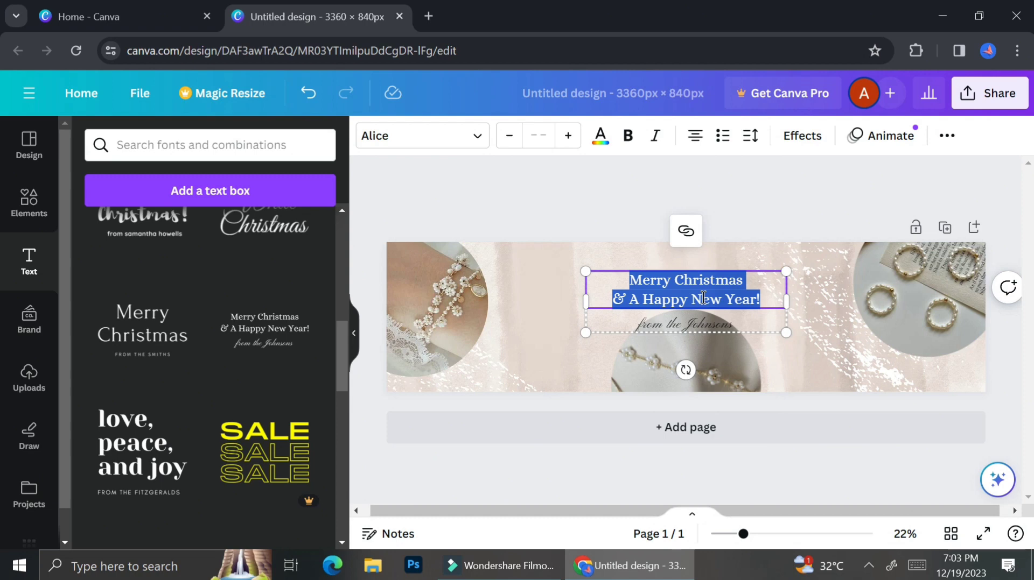
pyautogui.write('Anothr')
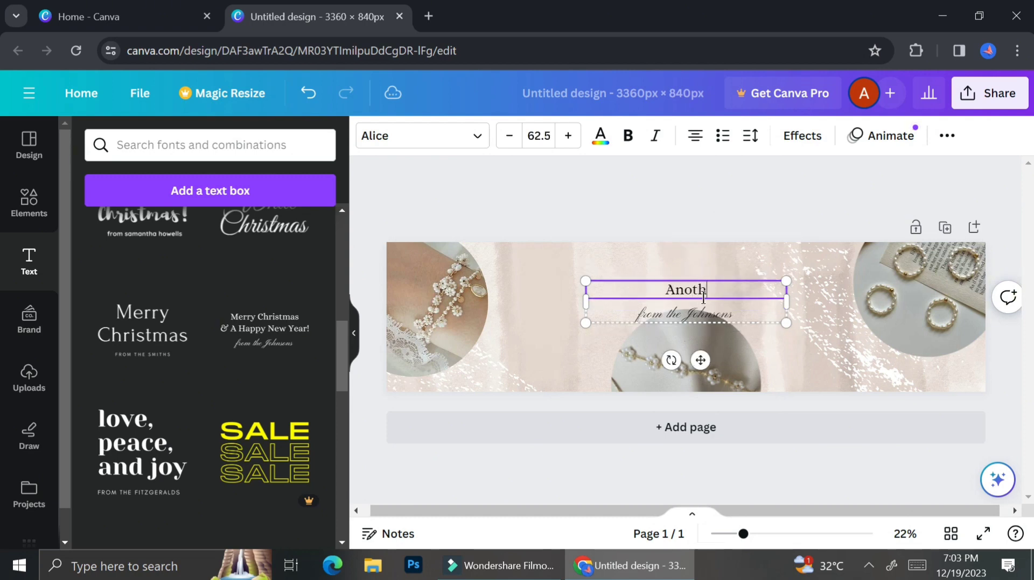
pyautogui.press('BackSpace')
pyautogui.press('BackSpace')
pyautogui.press('BackSpace')
pyautogui.press('BackSpace')
pyautogui.write('other Ty')
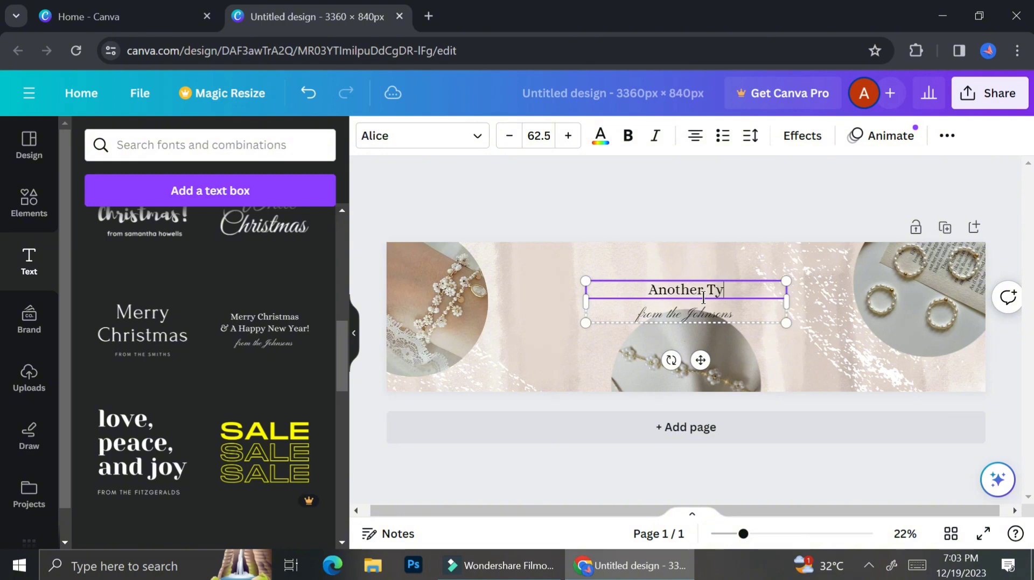
pyautogui.write('pe Jew')
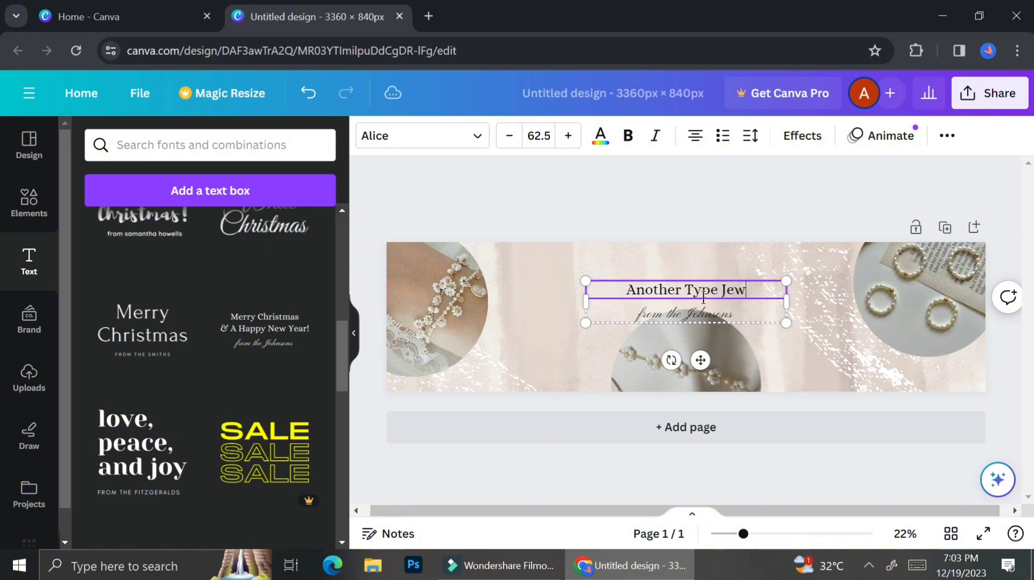
pyautogui.write('elr')
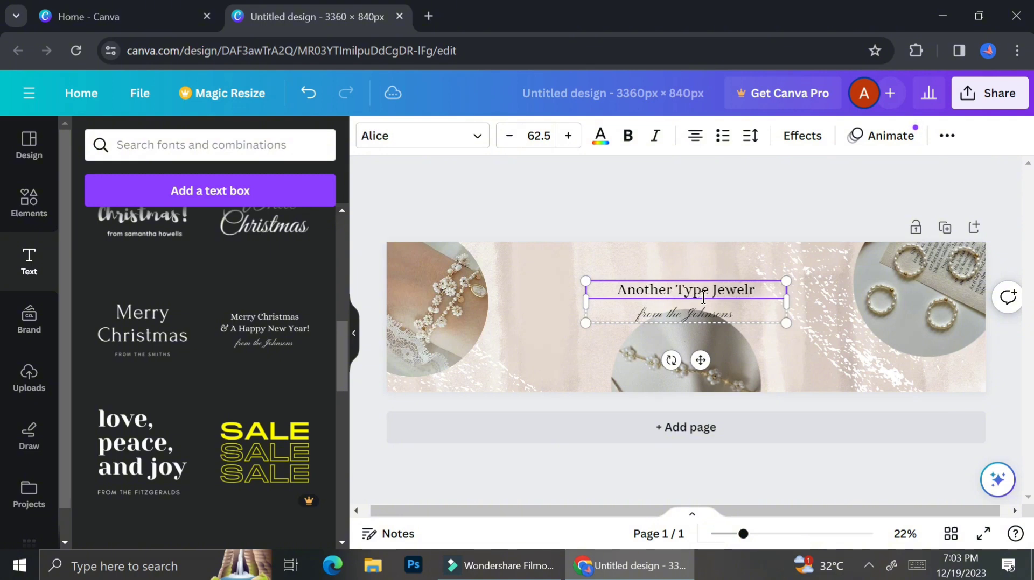
pyautogui.write('y')
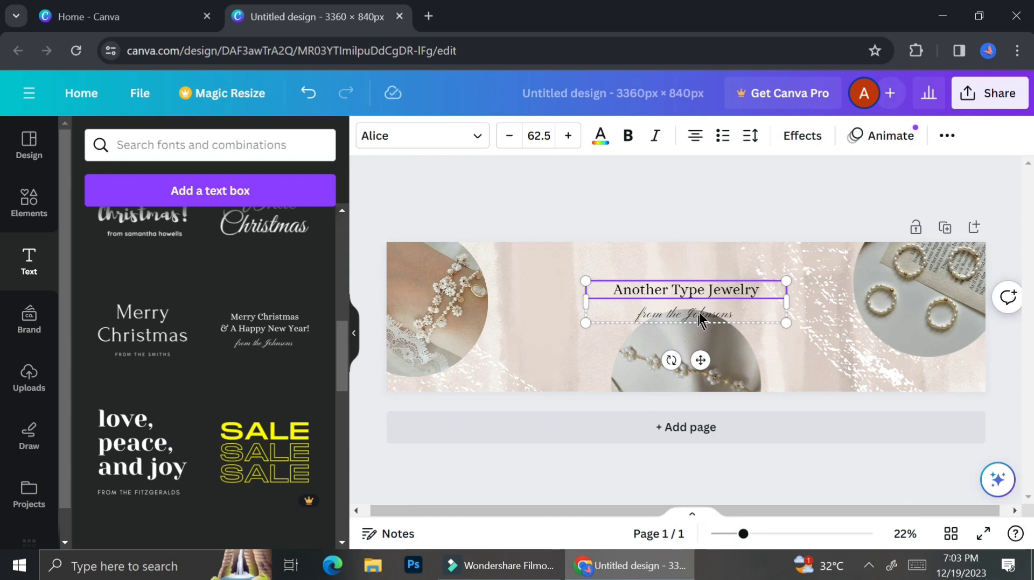
# Replace the script line beneath the shop name with "Made with Love"
pyautogui.click(699, 314)
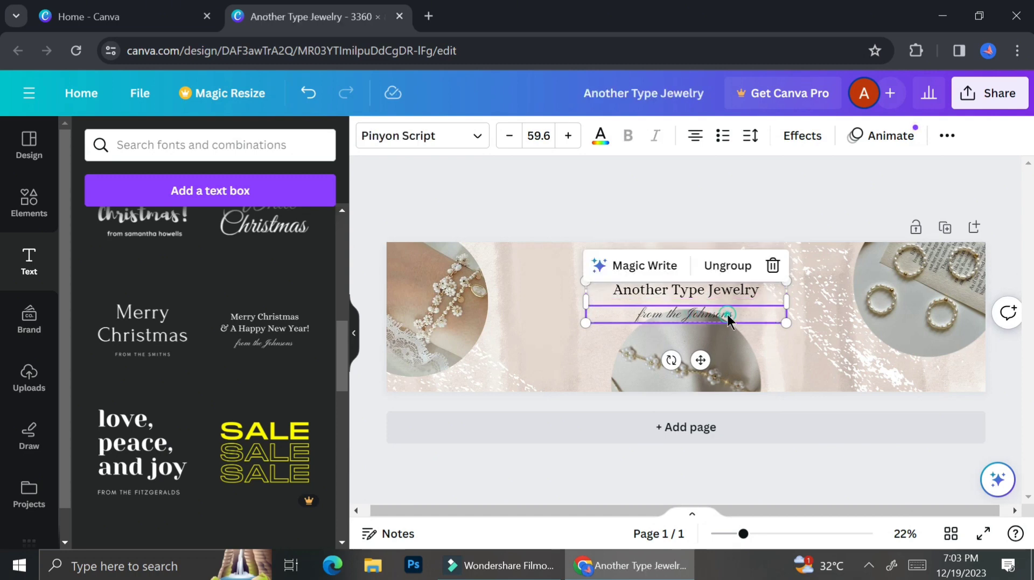
pyautogui.doubleClick(726, 317)
pyautogui.moveTo(731, 315); pyautogui.dragTo(625, 311)
pyautogui.write('Ma')
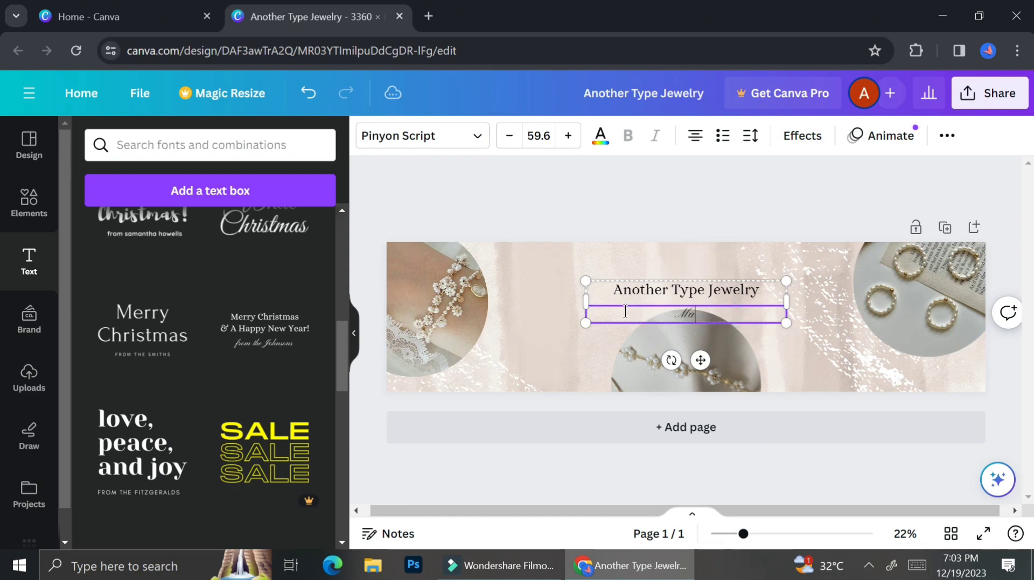
pyautogui.write('de with Lo')
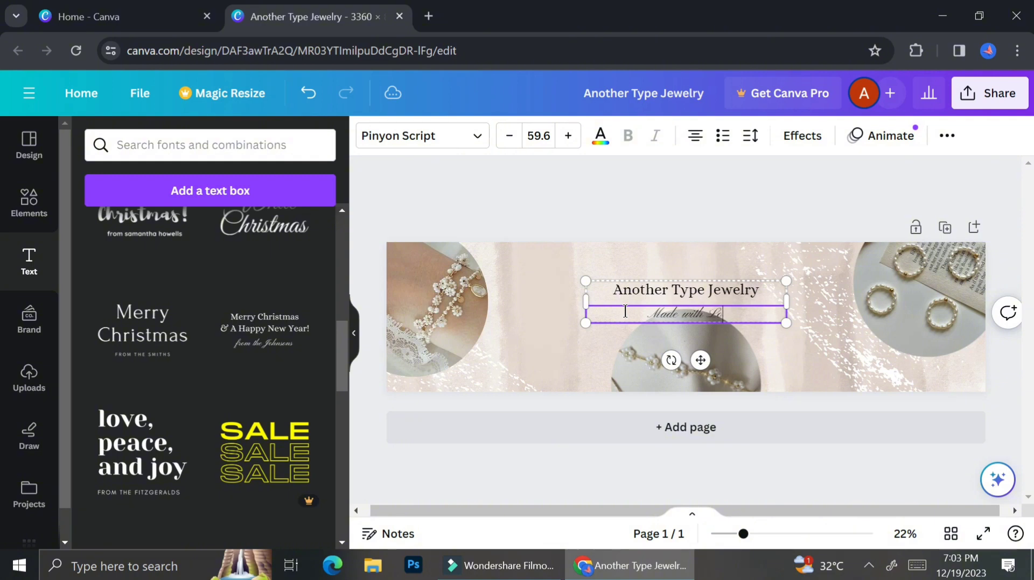
pyautogui.write('ve')
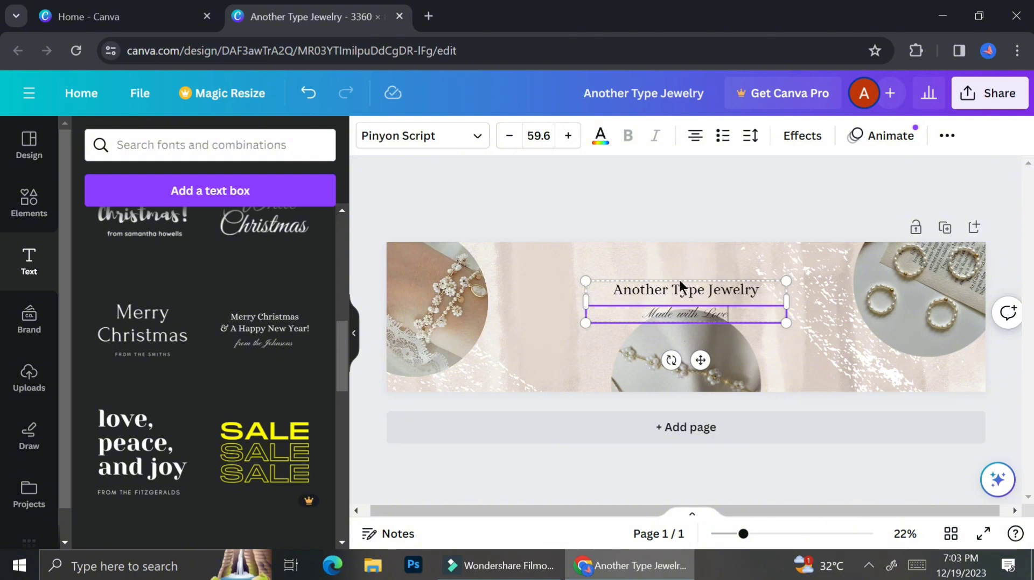
# Delete the text combination from the banner and add a heading reading "Anothe Type Jewelry"
pyautogui.click(779, 340)
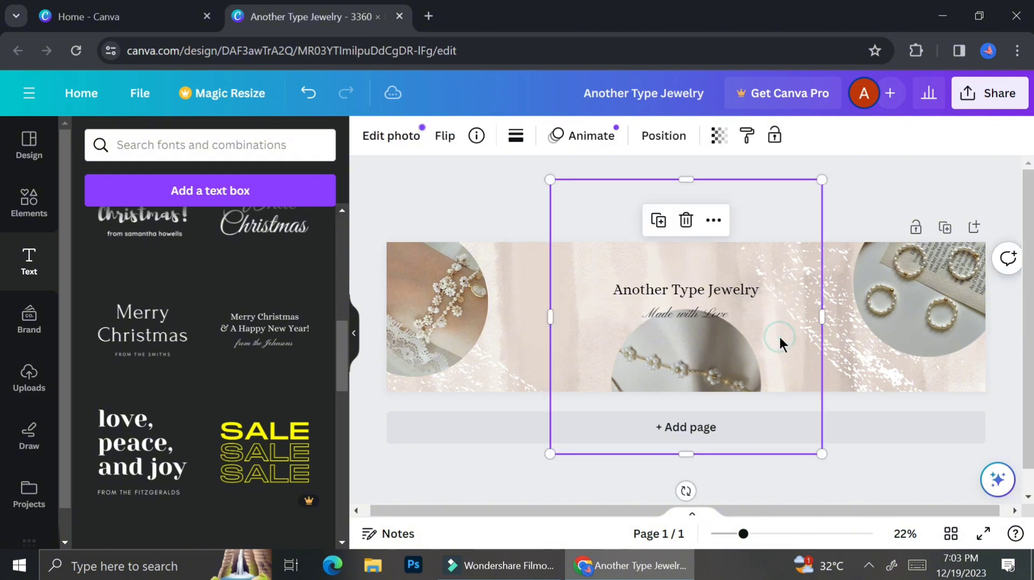
pyautogui.click(687, 221)
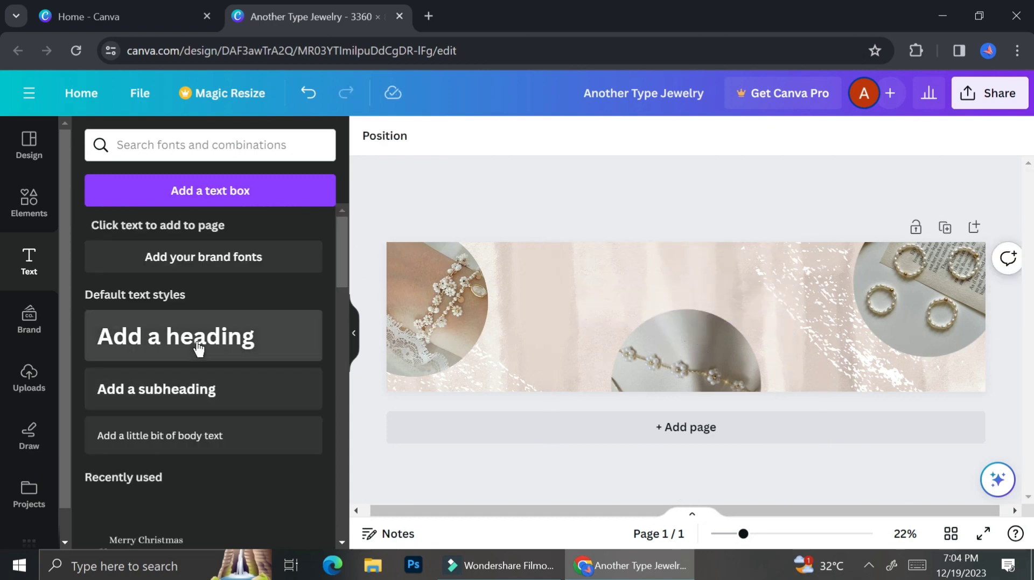
pyautogui.click(198, 343)
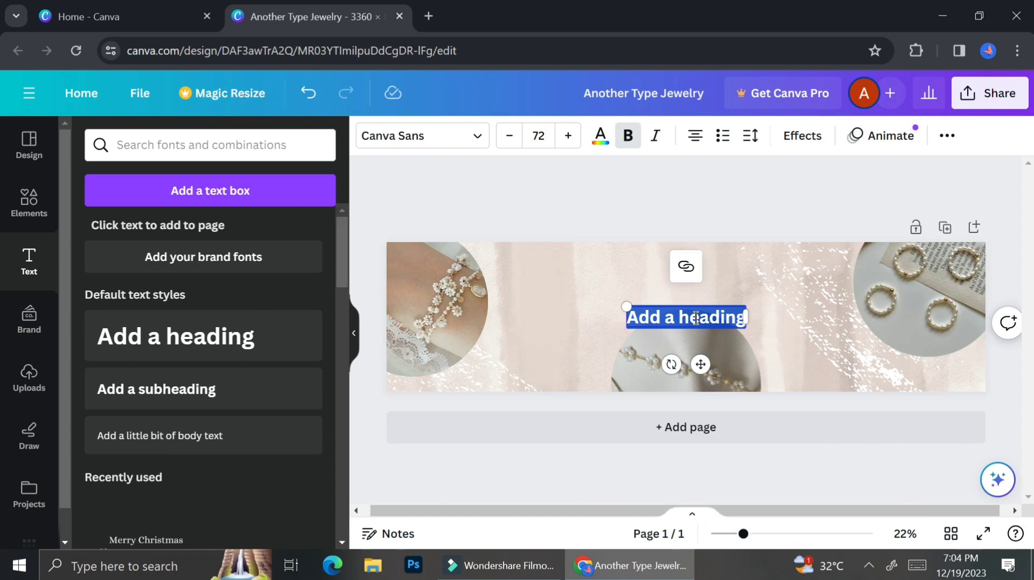
pyautogui.write('Anothe Type')
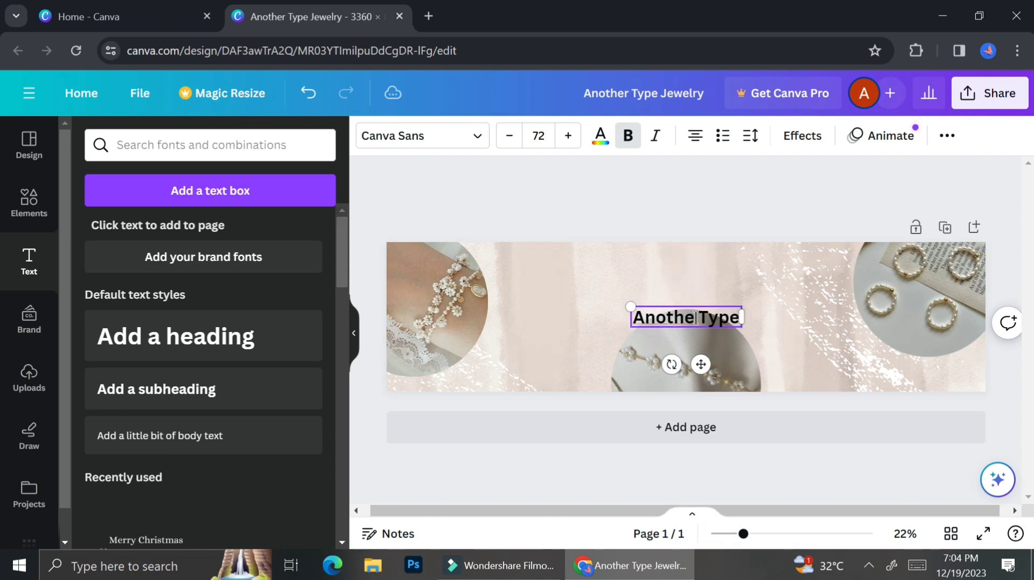
pyautogui.write(' Jewelry')
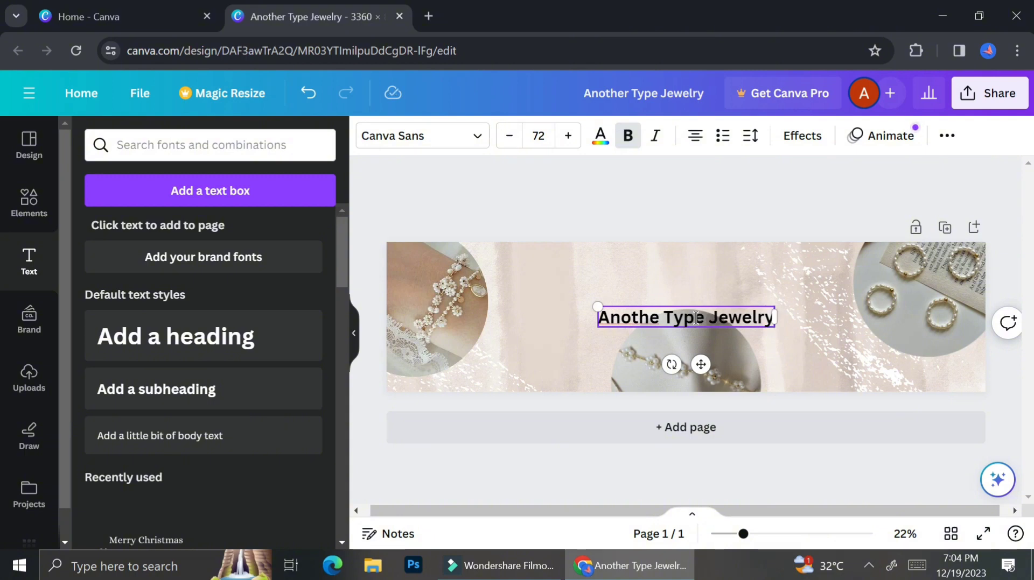
# Search the fonts for "handwriting" and try Canva Student Font Dotte, Sigher and Alex Brush on the whole heading
pyautogui.hotkey('ctrl', 'a')
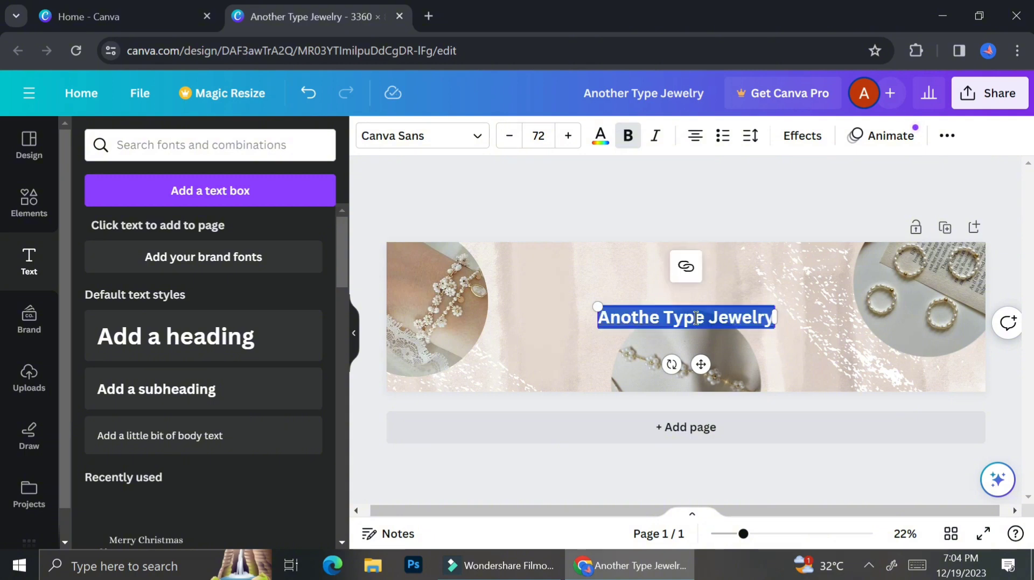
pyautogui.click(486, 144)
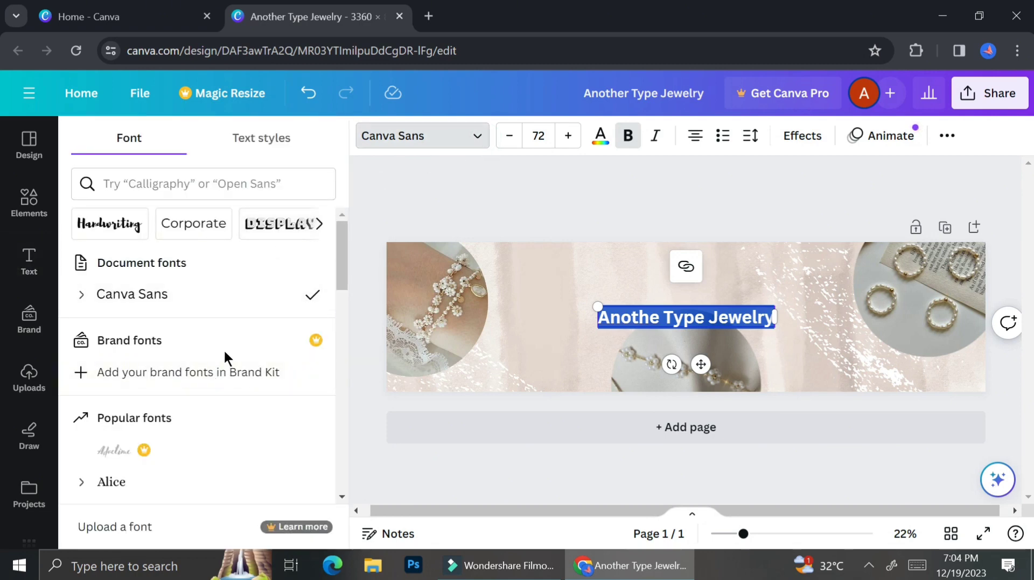
pyautogui.scroll(-2, 224, 348)
pyautogui.scroll(-1, 224, 353)
pyautogui.scroll(3, 224, 353)
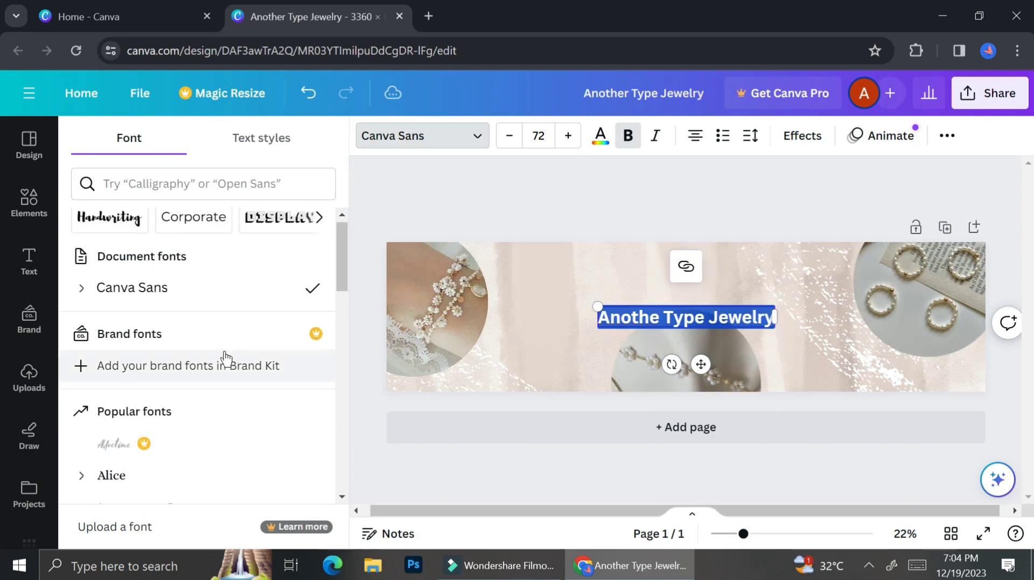
pyautogui.click(190, 174)
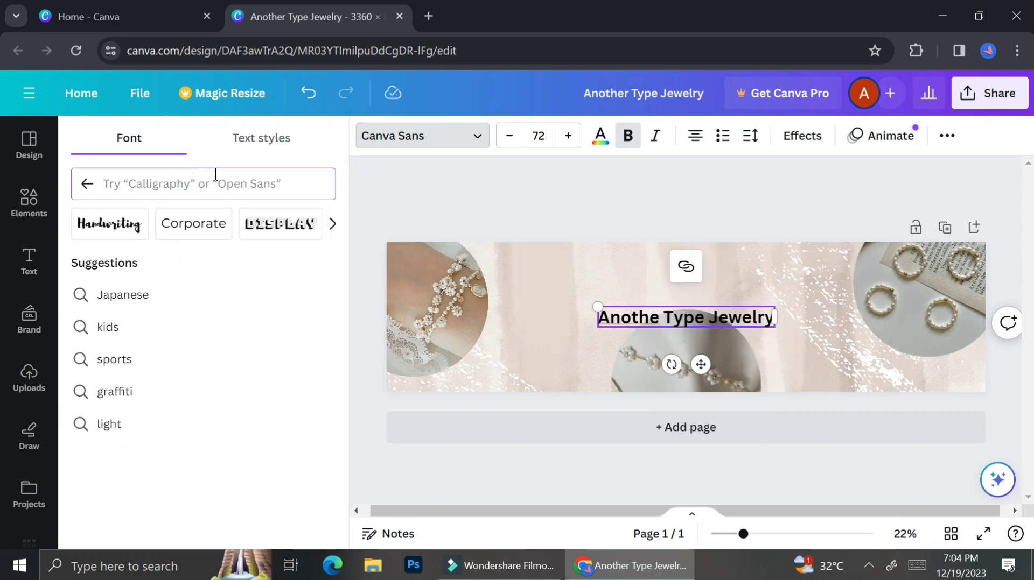
pyautogui.write('handwriting')
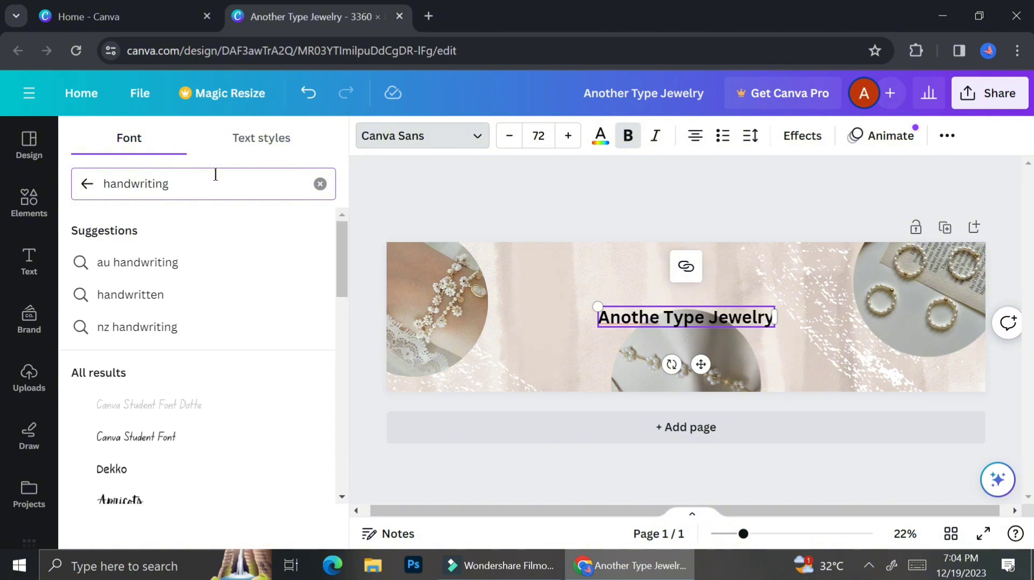
pyautogui.scroll(-1, 168, 327)
pyautogui.scroll(-1, 168, 332)
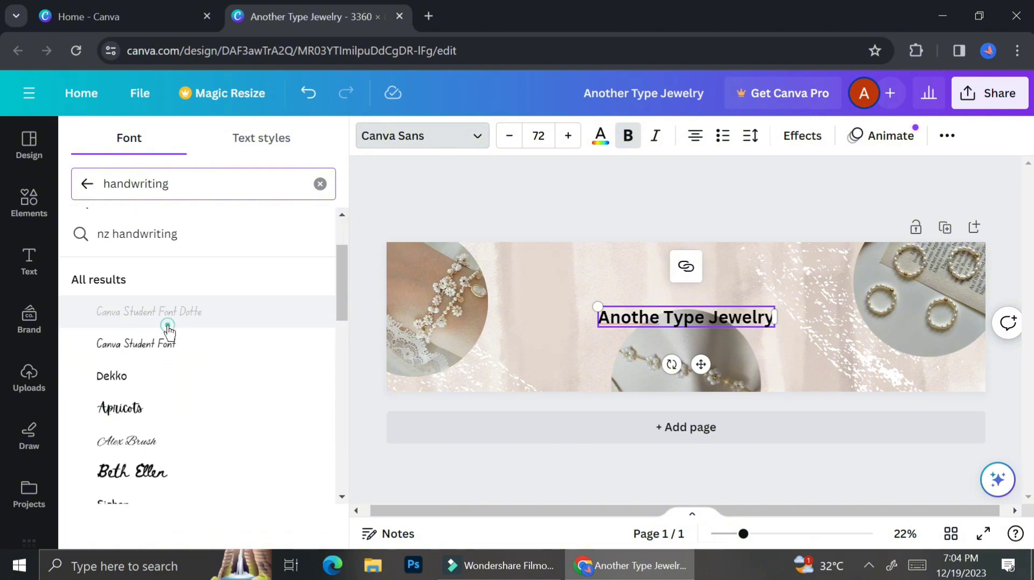
pyautogui.click(168, 326)
pyautogui.scroll(-2, 166, 332)
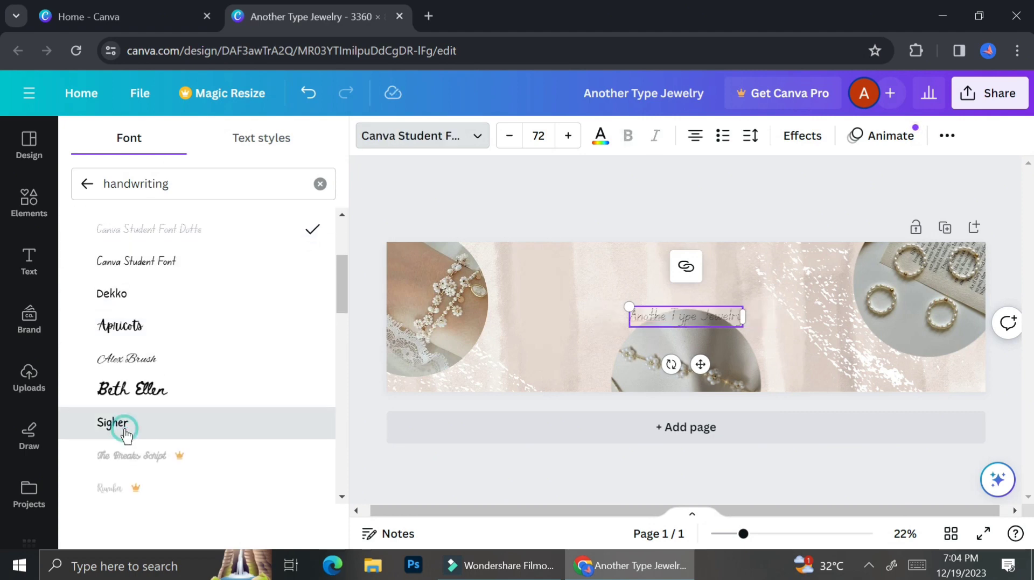
pyautogui.click(124, 428)
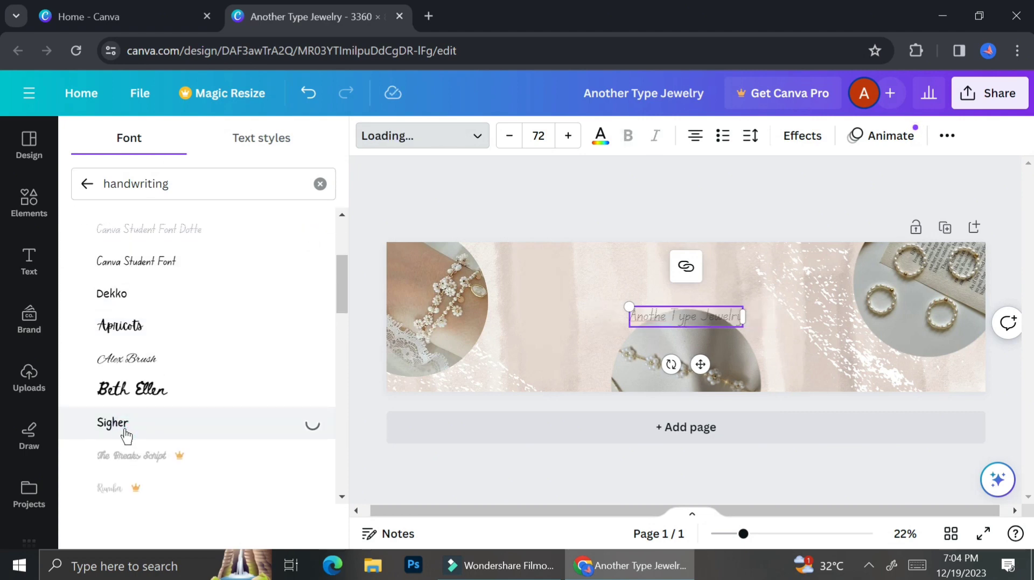
pyautogui.click(163, 359)
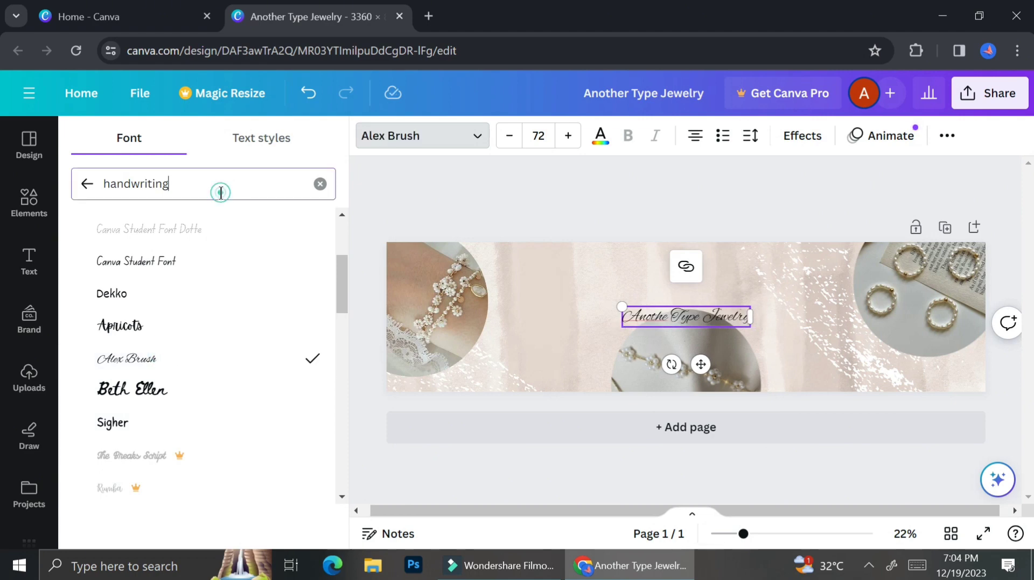
# Search the fonts for "cursive" and try Le Jour Script and Feeling Passionate on the heading
pyautogui.moveTo(219, 191); pyautogui.dragTo(52, 198)
pyautogui.write('cursive')
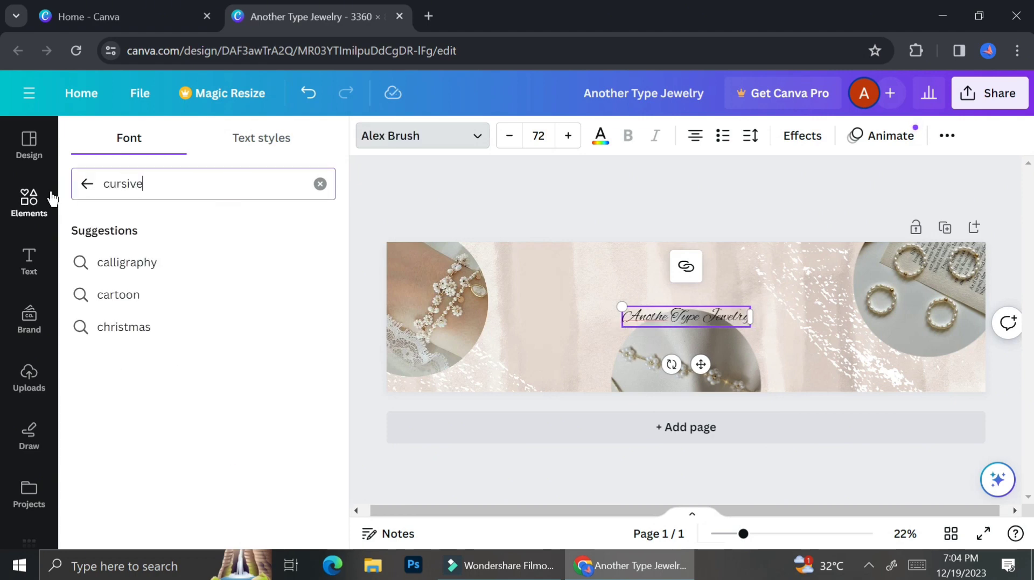
pyautogui.press('Return')
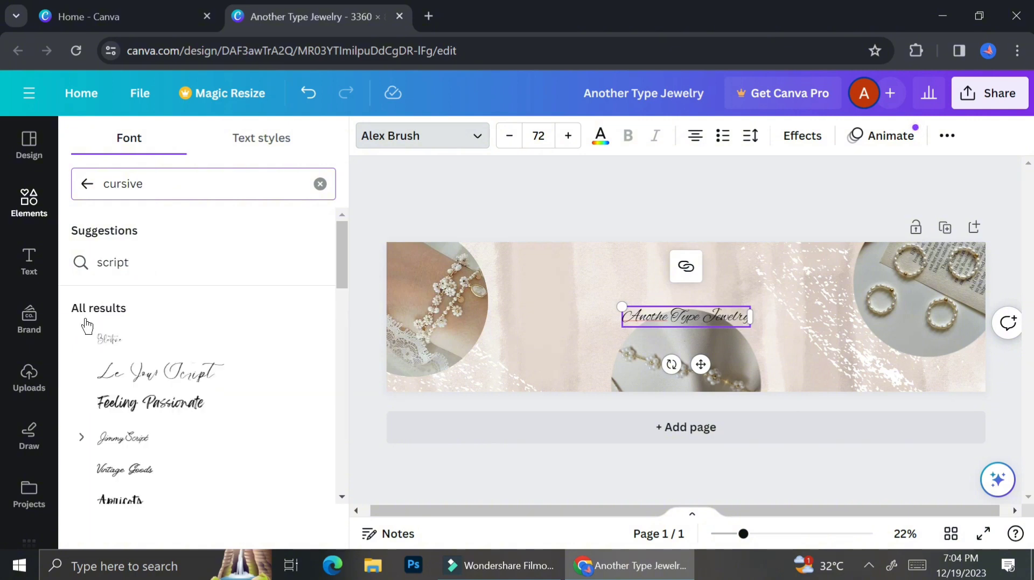
pyautogui.click(111, 370)
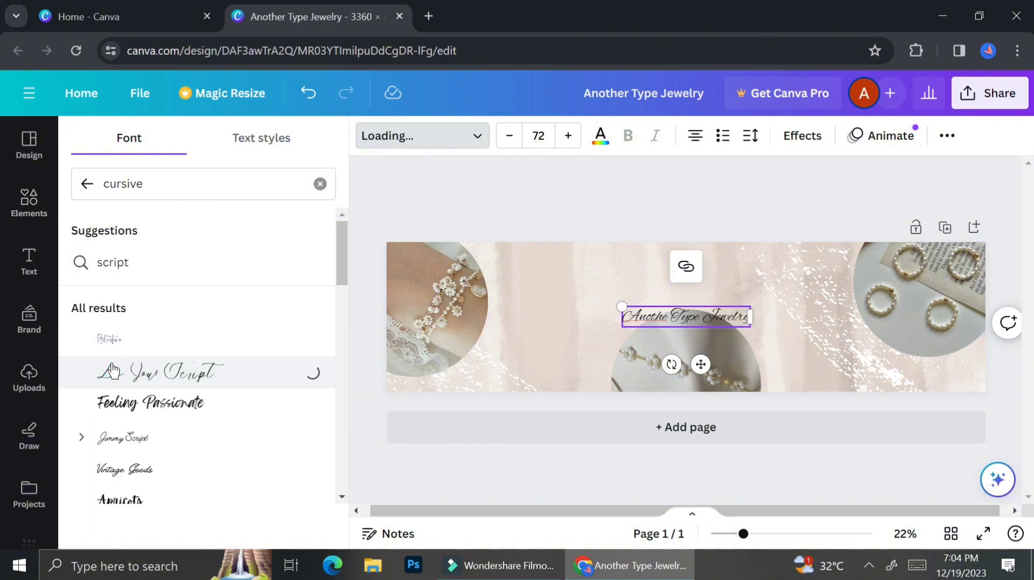
pyautogui.click(111, 414)
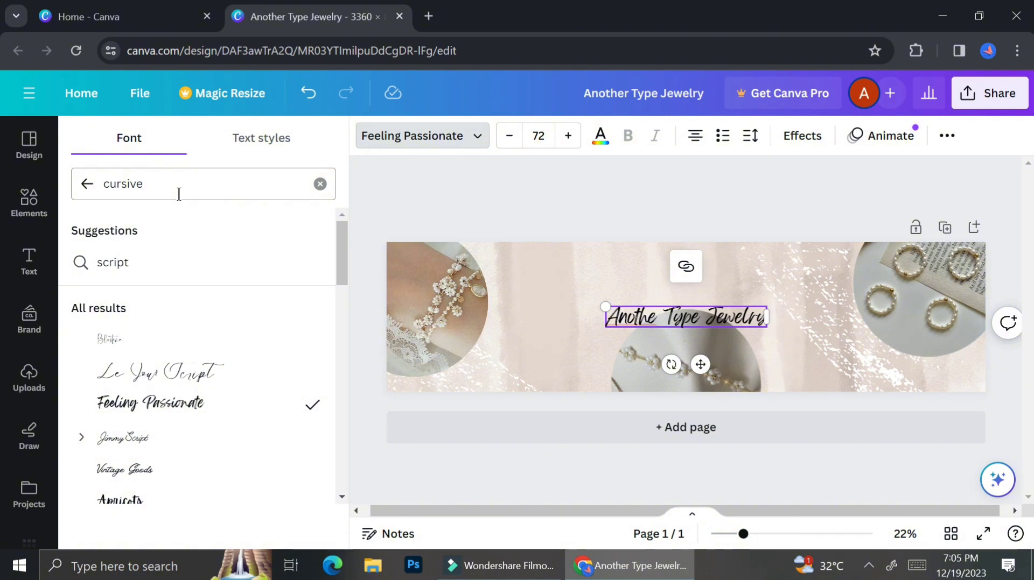
# Search the fonts for "Tan Mon Cherie" and apply TAN Mon Cheri to the heading
pyautogui.moveTo(178, 194); pyautogui.dragTo(69, 189)
pyautogui.write('Tan Mon CHerie')
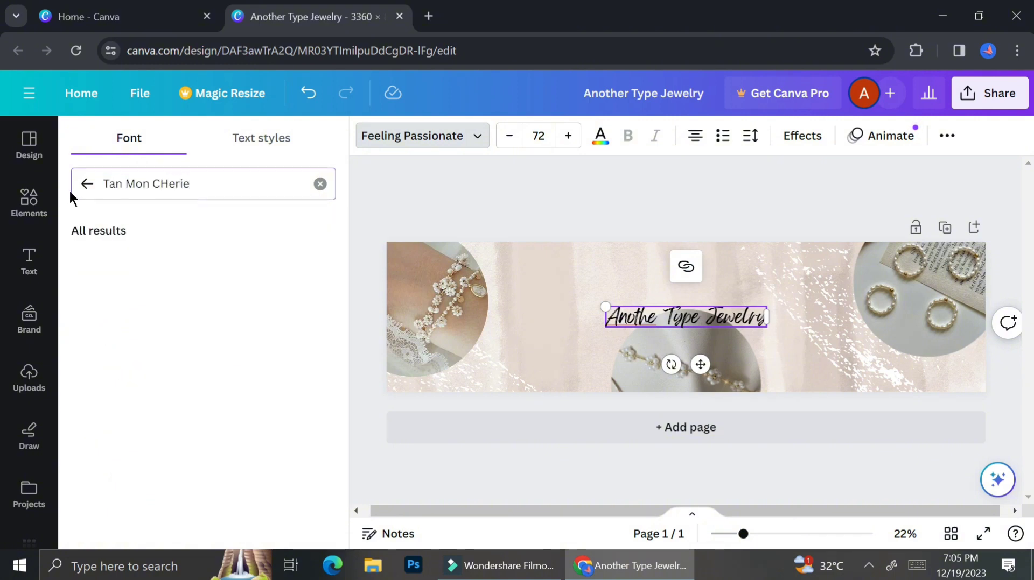
pyautogui.press('BackSpace')
pyautogui.press('BackSpace')
pyautogui.press('BackSpace')
pyautogui.press('BackSpace')
pyautogui.press('BackSpace')
pyautogui.write('herie')
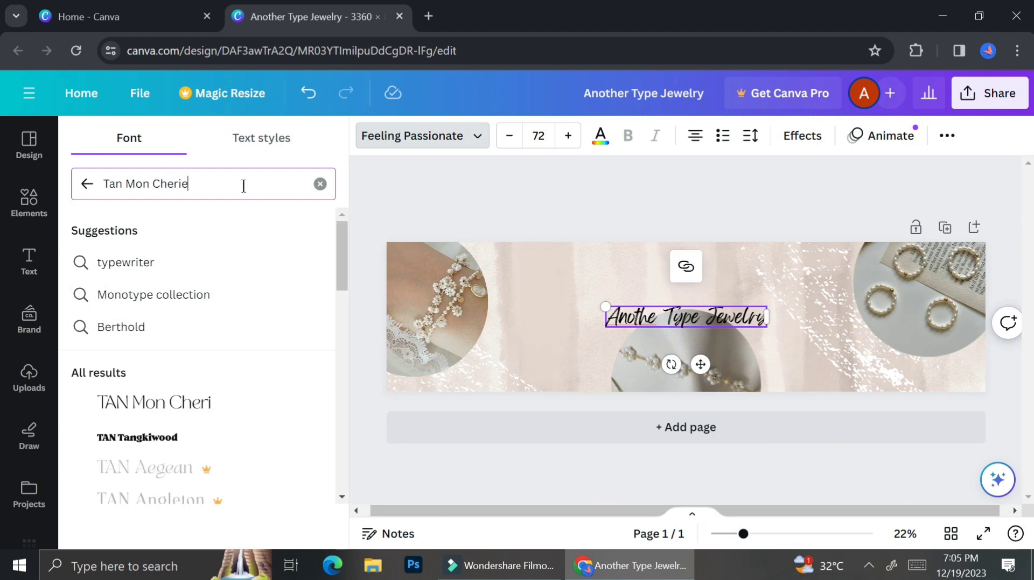
pyautogui.click(156, 403)
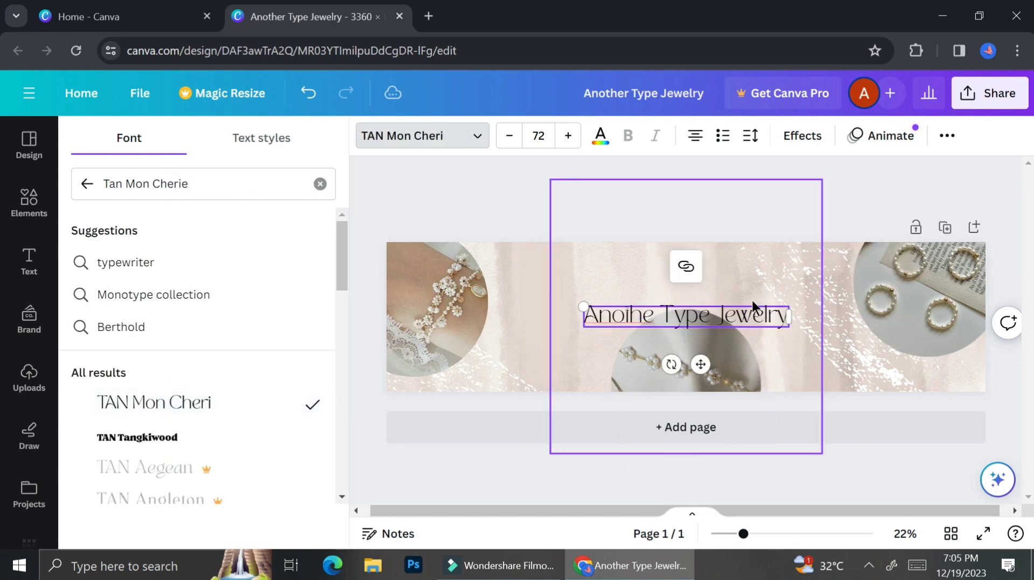
# Move the heading up above the chain photo and recolour it with the lighter grey-brown from that photo's colors
pyautogui.moveTo(699, 365); pyautogui.dragTo(701, 314)
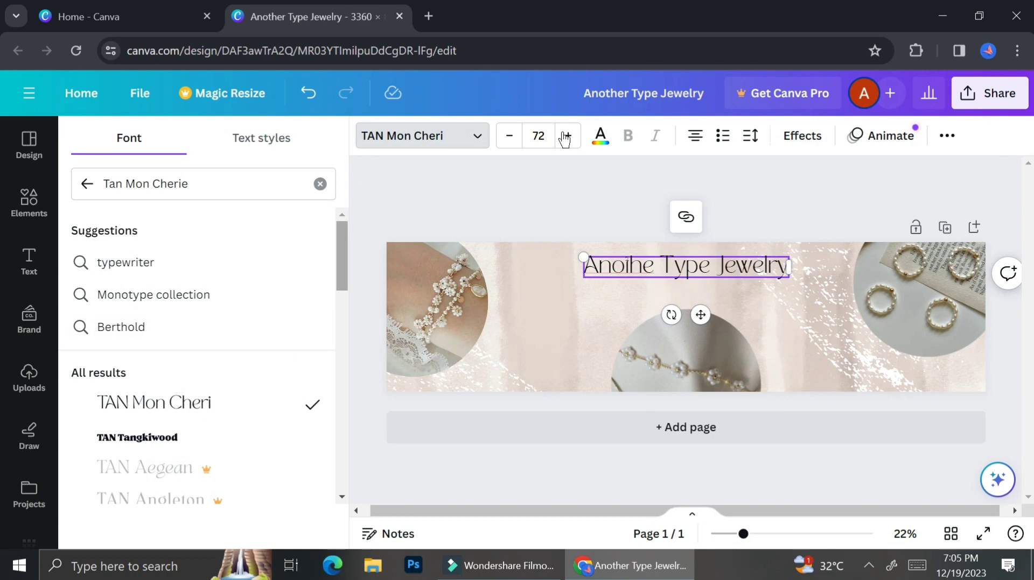
pyautogui.click(602, 138)
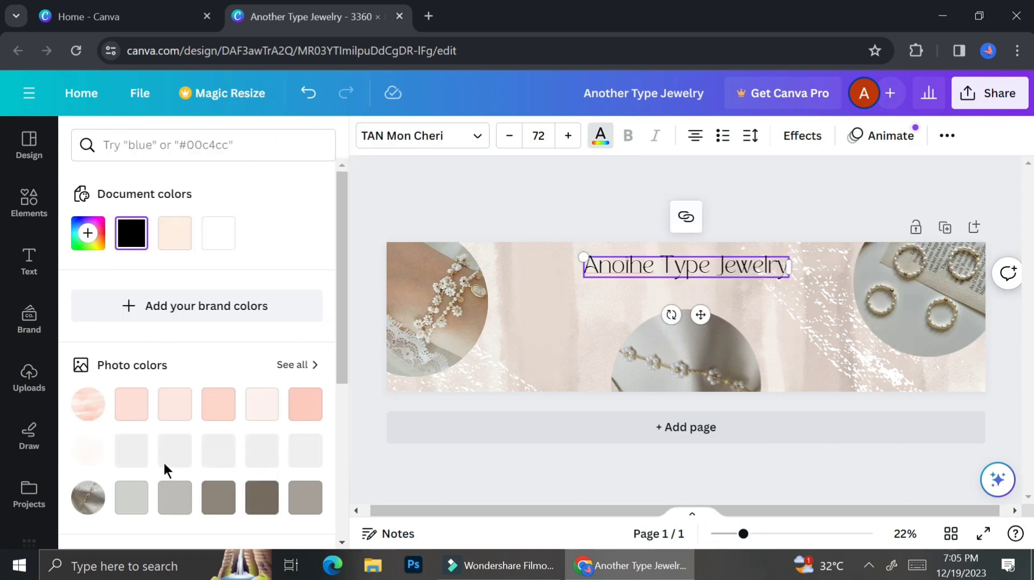
pyautogui.click(261, 508)
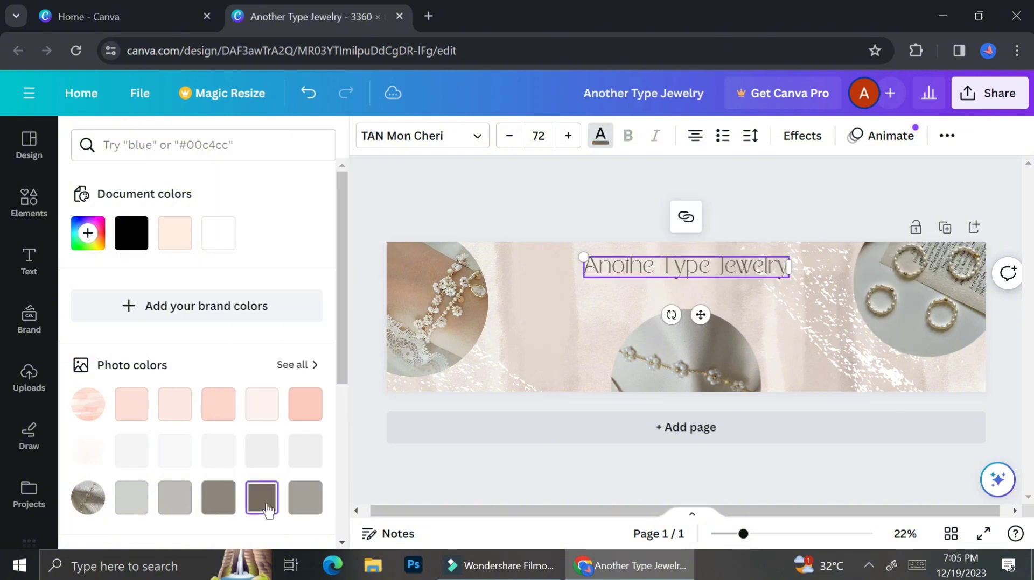
pyautogui.click(212, 508)
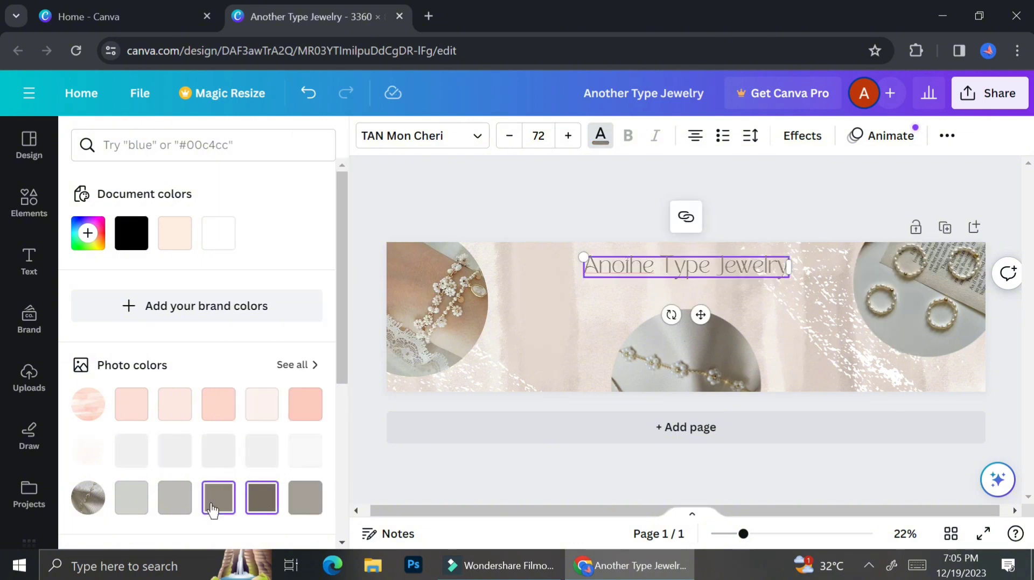
# Try the light taupe and the pale grey from the chain photo's colors on the heading
pyautogui.click(312, 516)
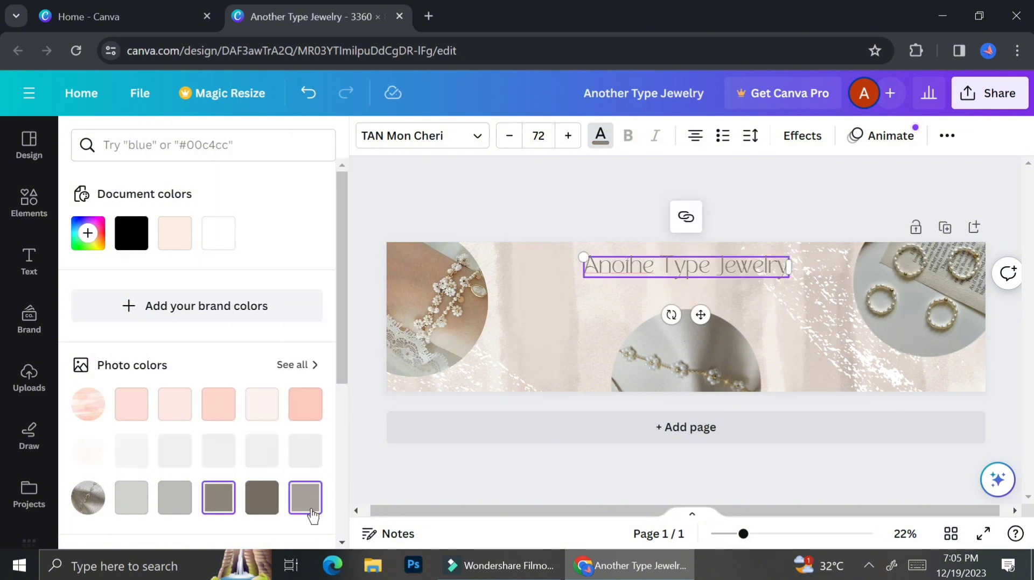
pyautogui.click(659, 263)
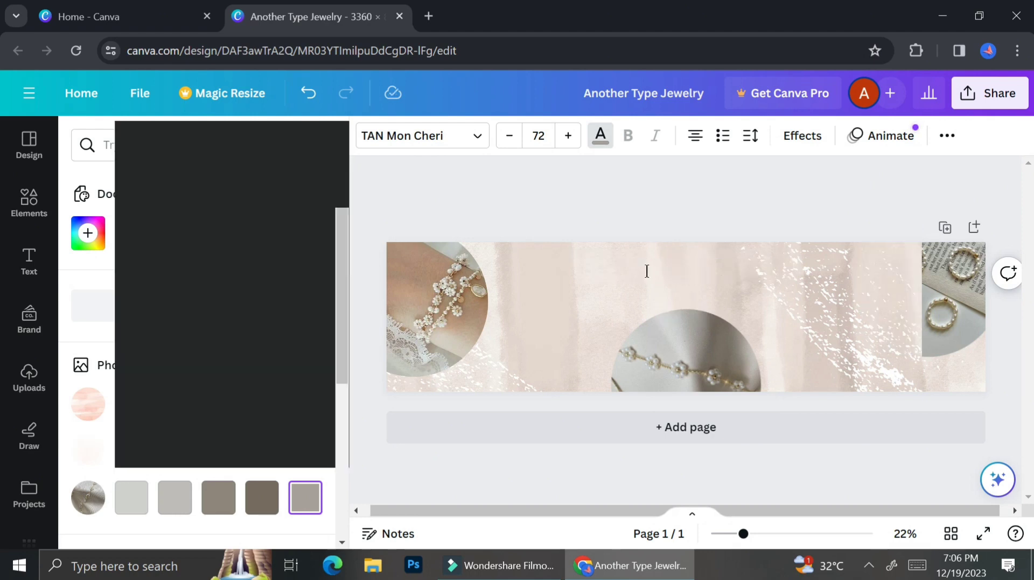
pyautogui.click(145, 506)
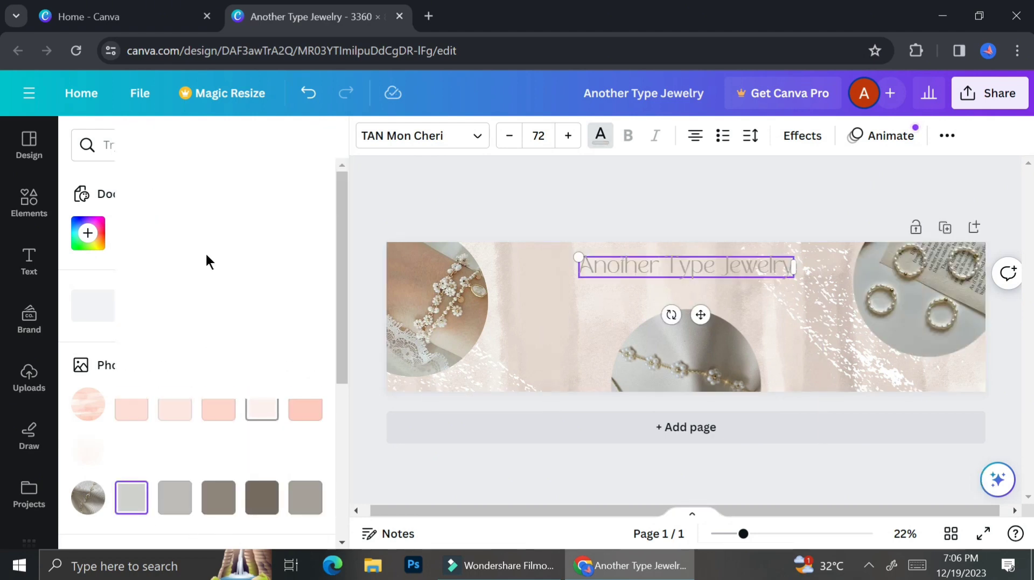
# Try to recolour the heading with white #ffffff from the document colors
pyautogui.click(221, 240)
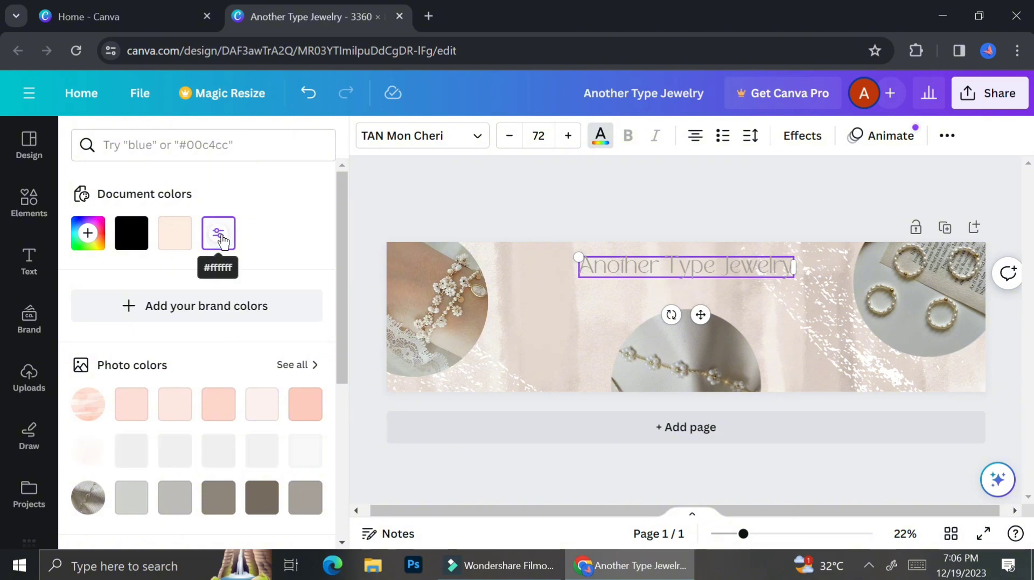
pyautogui.click(219, 235)
pyautogui.click(604, 271)
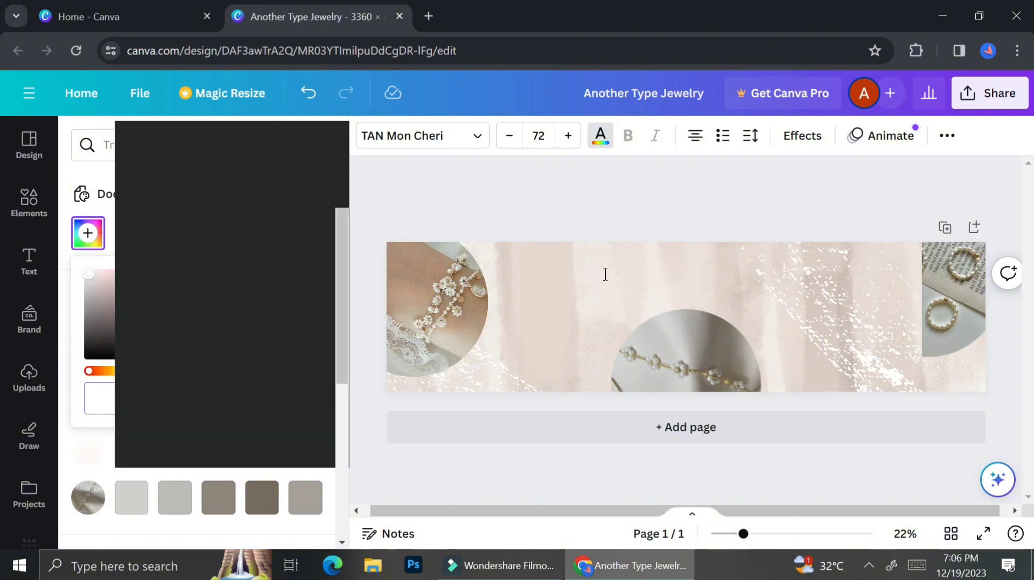
pyautogui.click(605, 275)
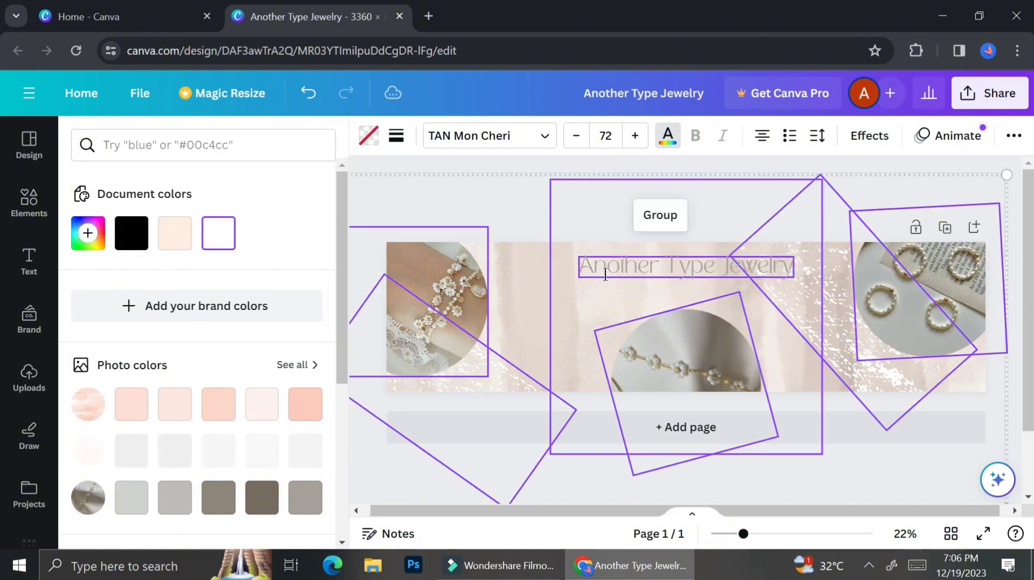
pyautogui.doubleClick(623, 267)
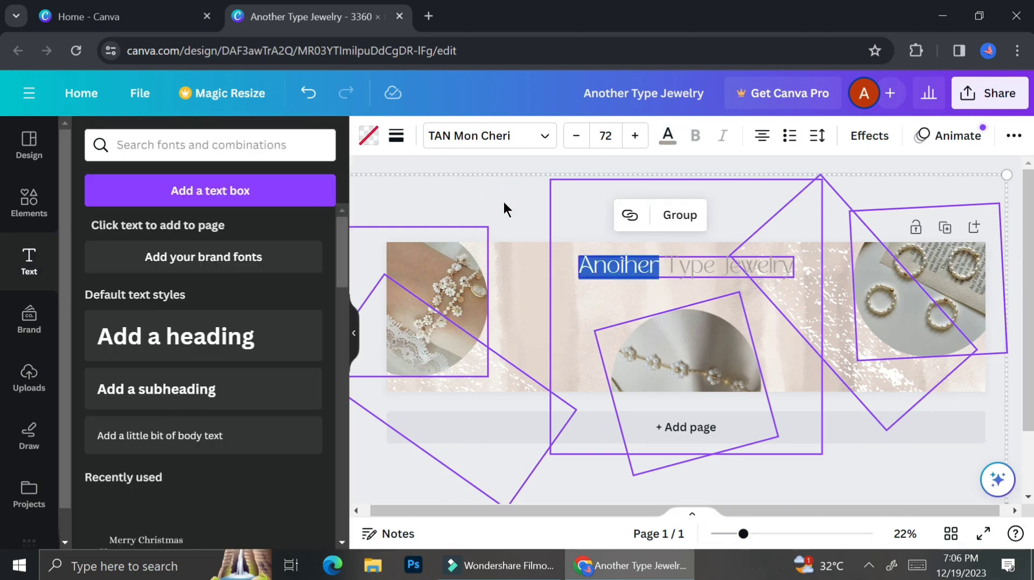
pyautogui.click(508, 211)
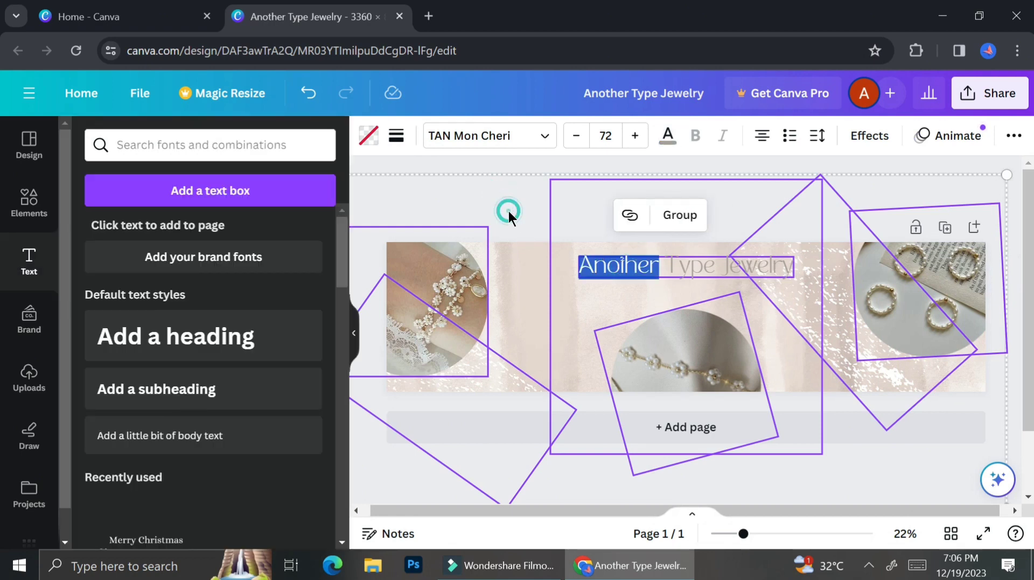
# Select the whole "Another Type Jewelry" heading text and recolour it white
pyautogui.click(647, 270)
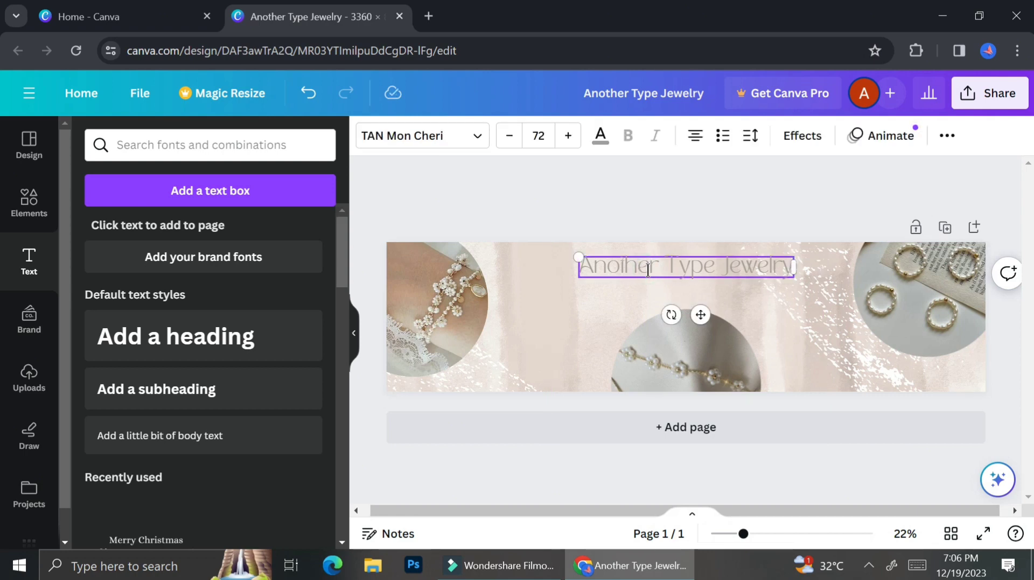
pyautogui.click(648, 270)
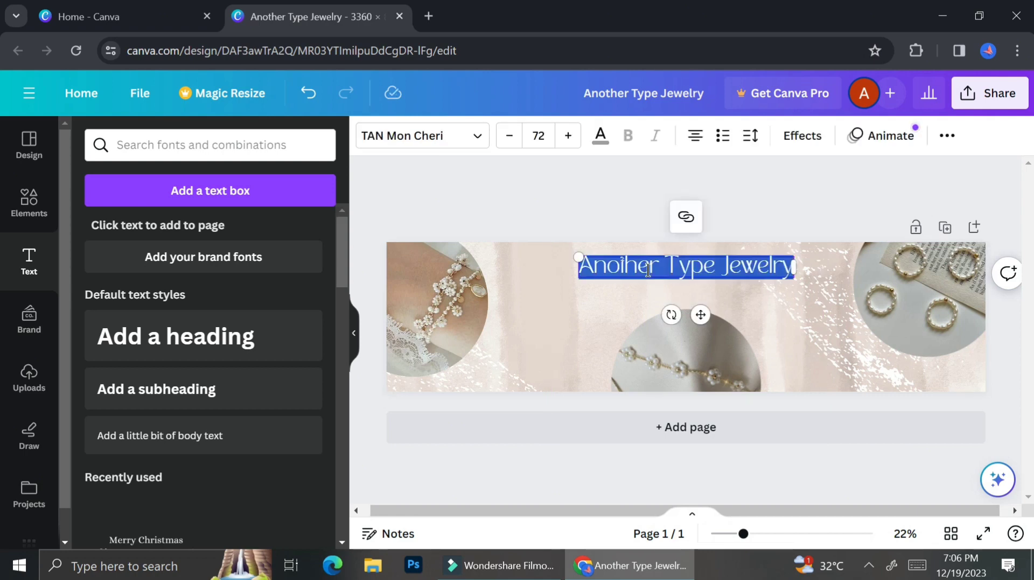
pyautogui.click(600, 137)
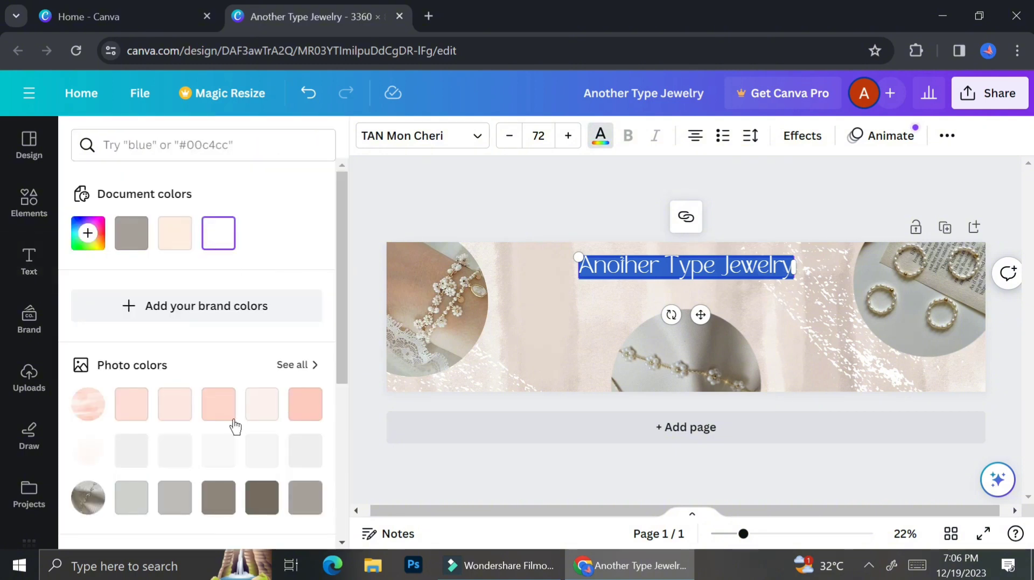
pyautogui.click(756, 269)
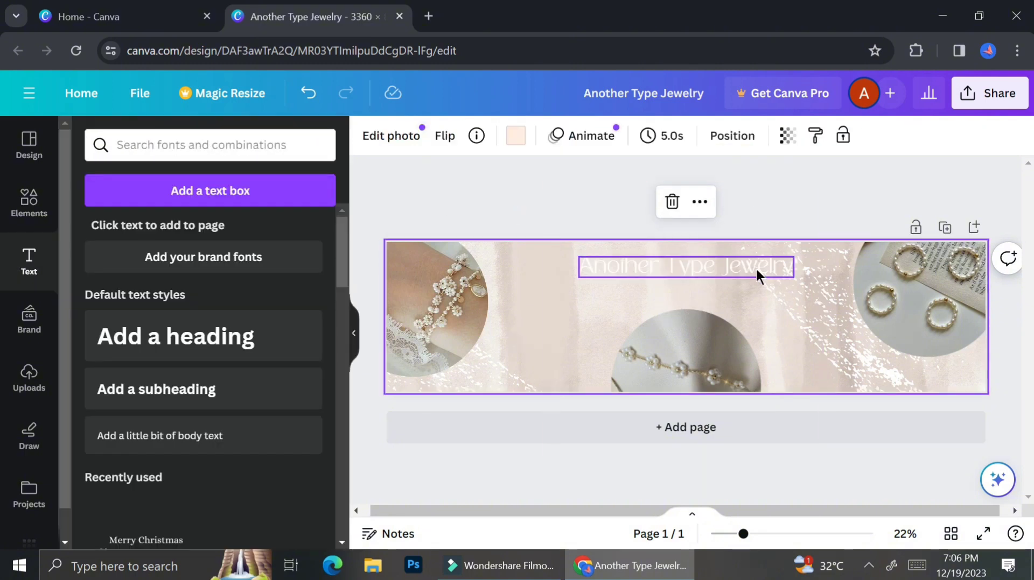
# Replace the "frame" search in the elements library with a search for the suggested "rectangel shape"
pyautogui.click(33, 211)
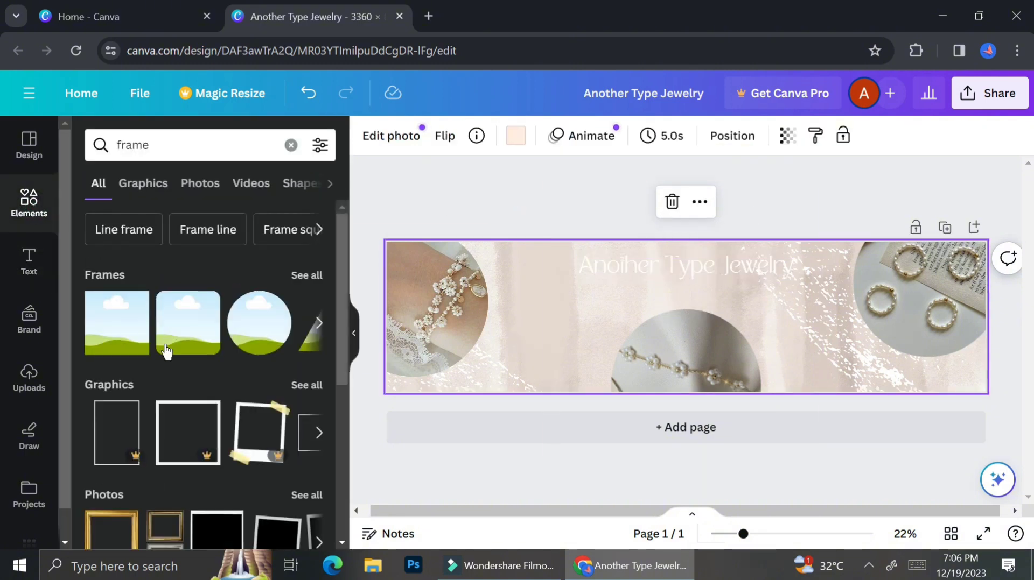
pyautogui.scroll(-5, 165, 351)
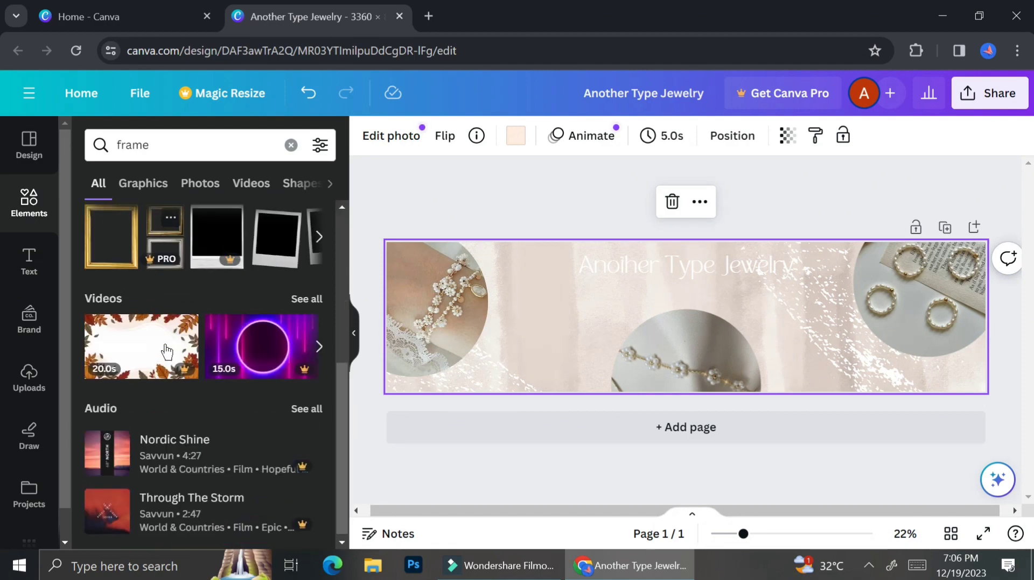
pyautogui.scroll(5, 166, 351)
pyautogui.click(185, 145)
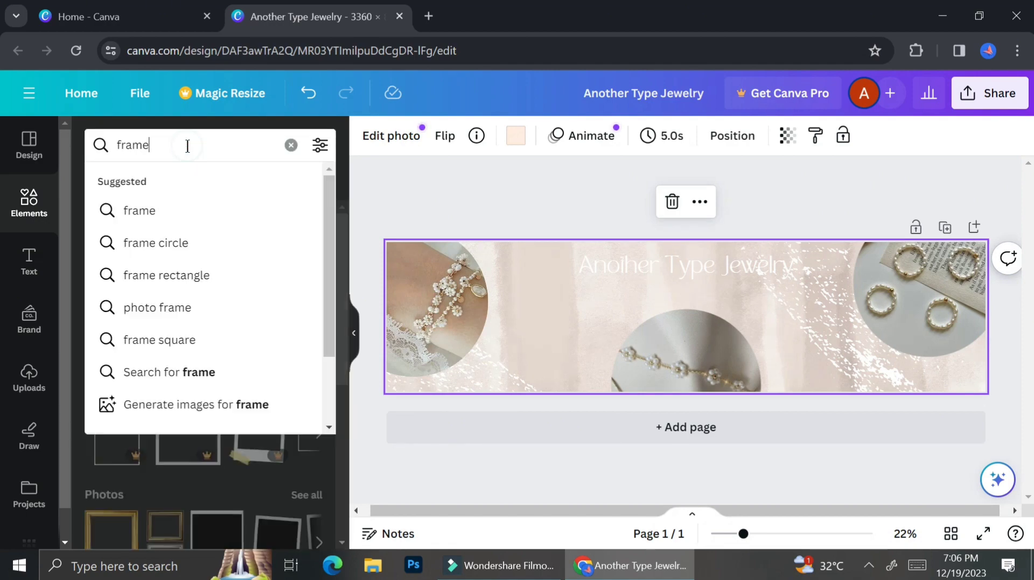
pyautogui.moveTo(184, 146); pyautogui.dragTo(84, 151)
pyautogui.write('re')
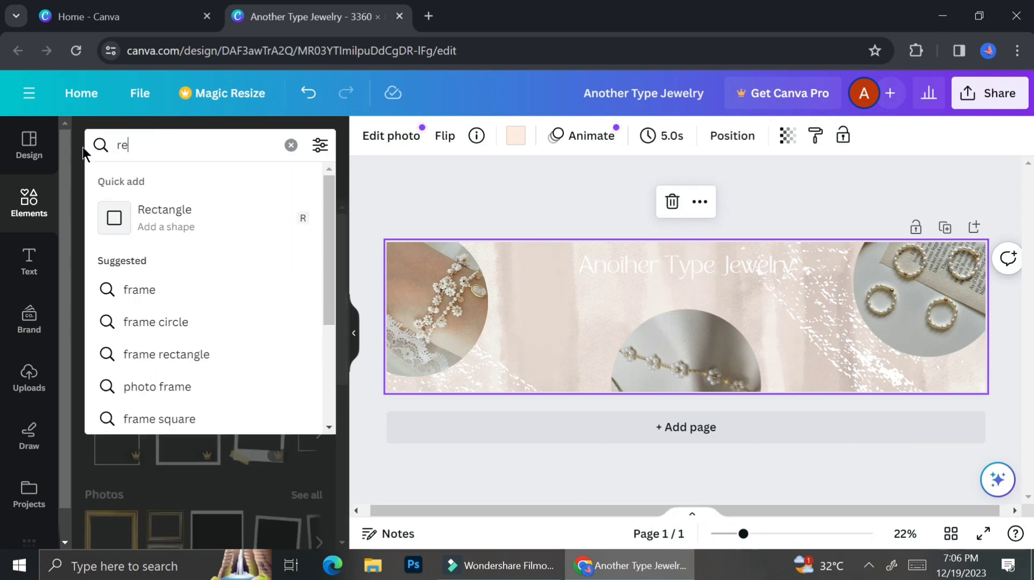
pyautogui.write('ctangel')
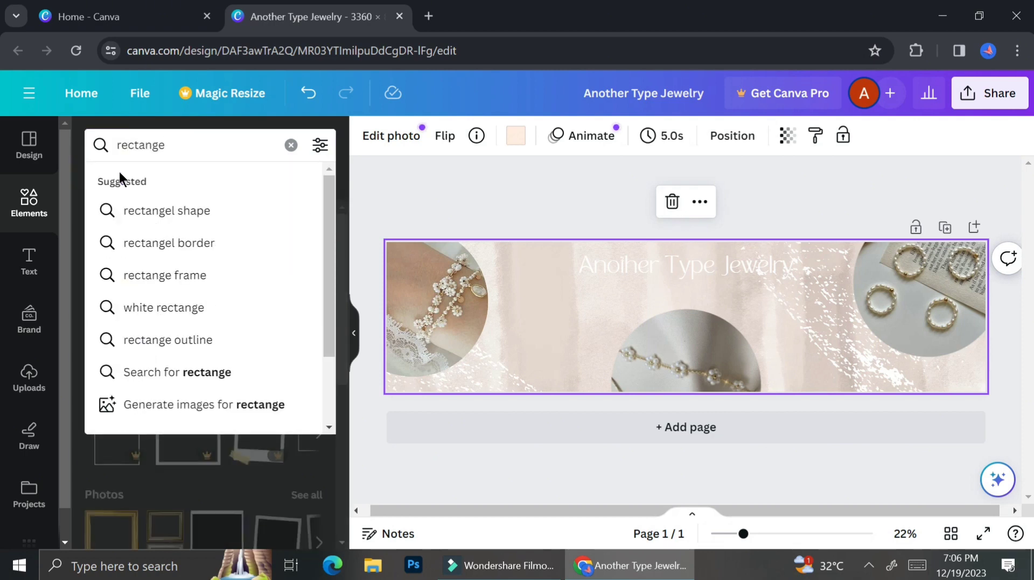
pyautogui.click(155, 214)
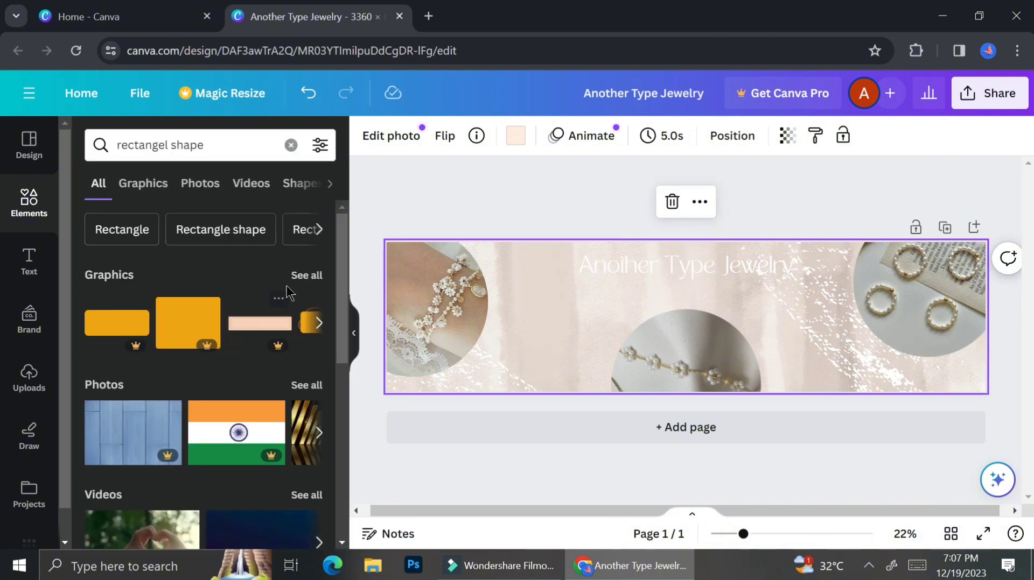
# Look through the rectangle search results and the available color, orientation, animation and cut-out filters
pyautogui.scroll(-3, 291, 290)
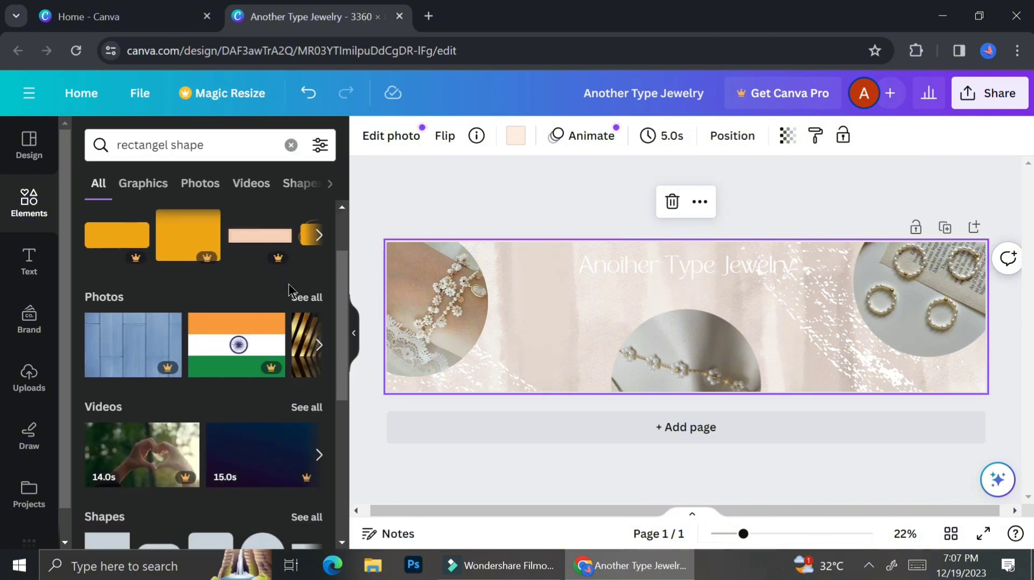
pyautogui.scroll(3, 290, 290)
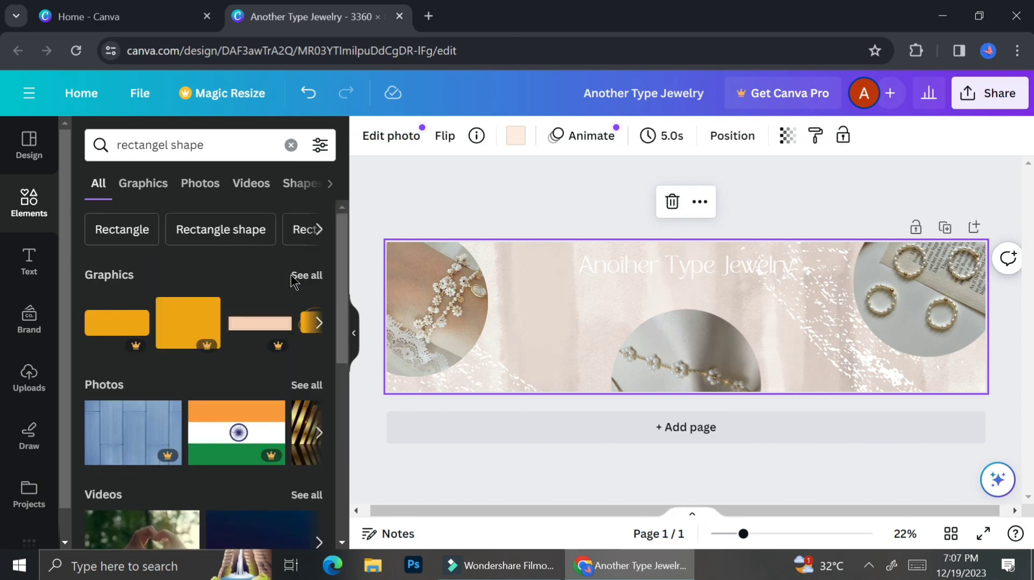
pyautogui.click(319, 144)
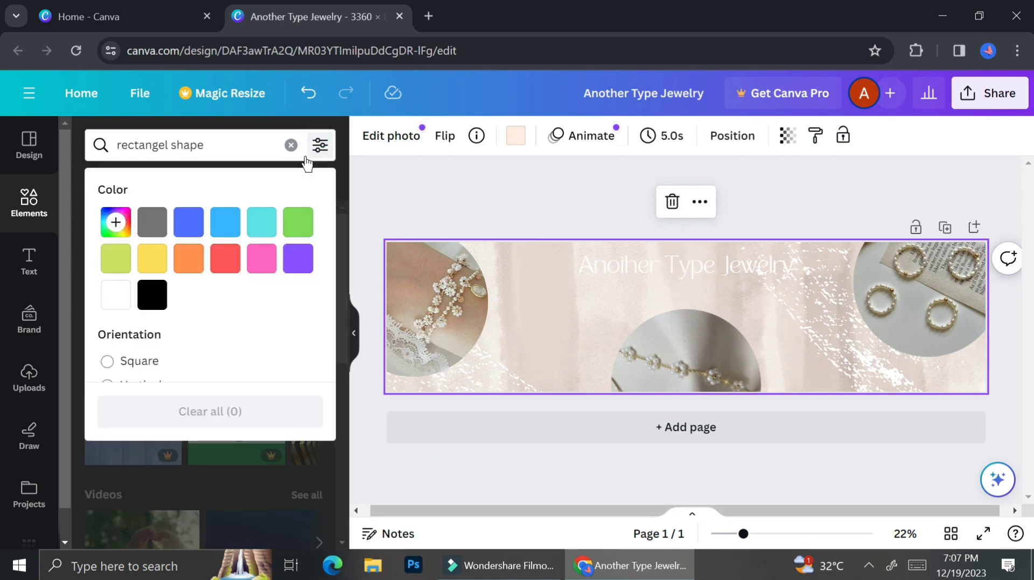
pyautogui.scroll(-3, 207, 313)
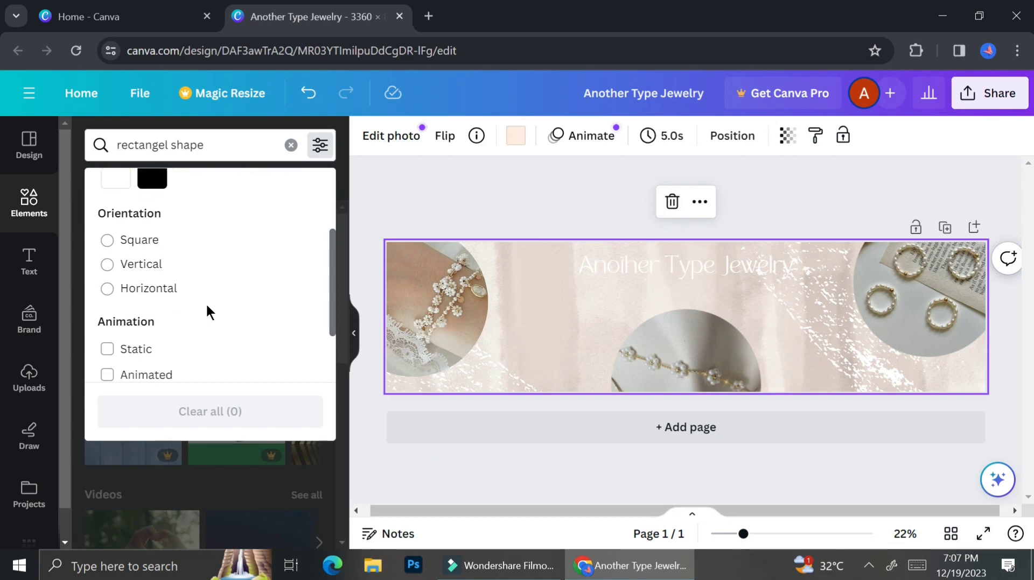
pyautogui.scroll(-2, 207, 312)
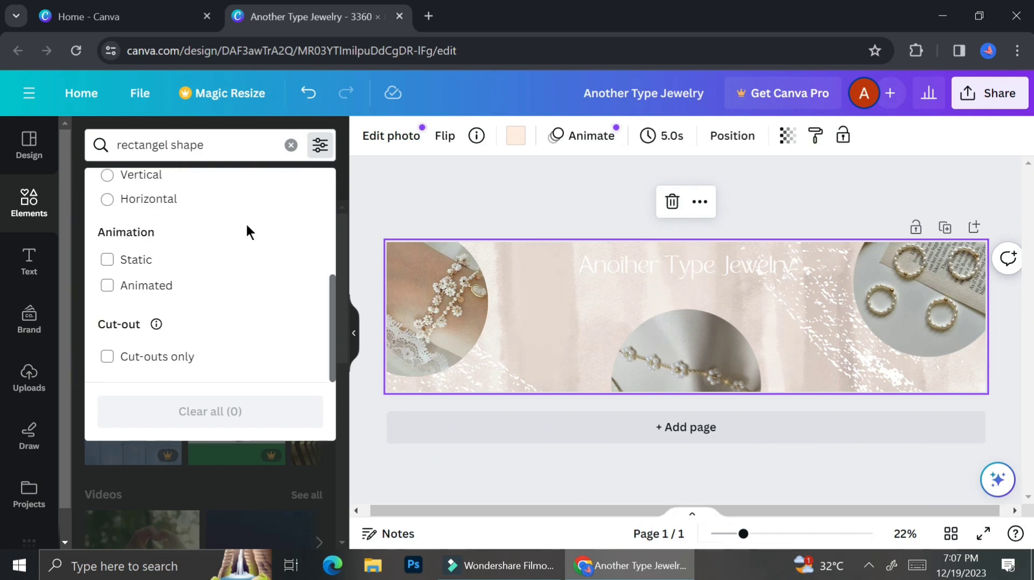
pyautogui.scroll(5, 234, 260)
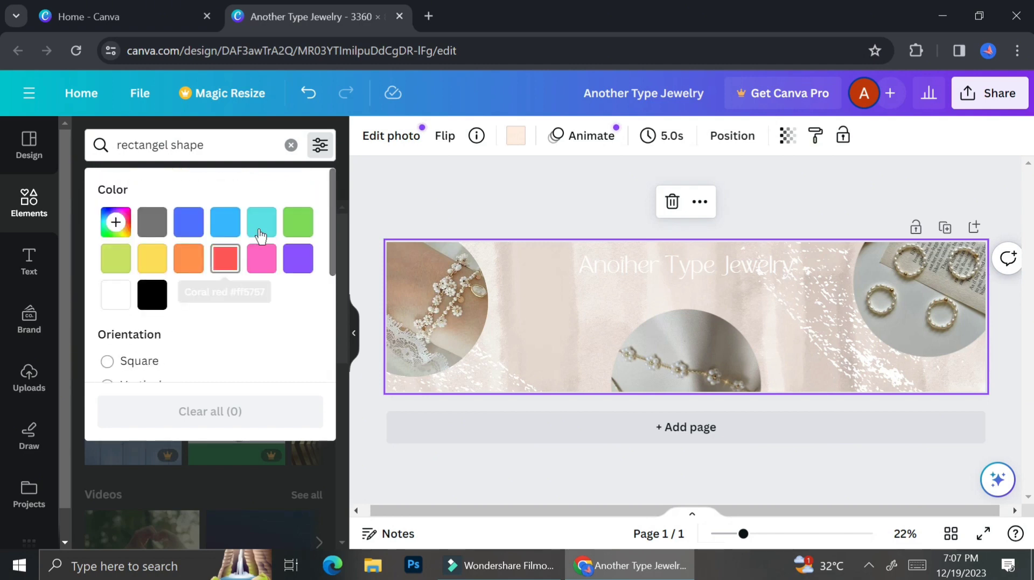
pyautogui.click(319, 147)
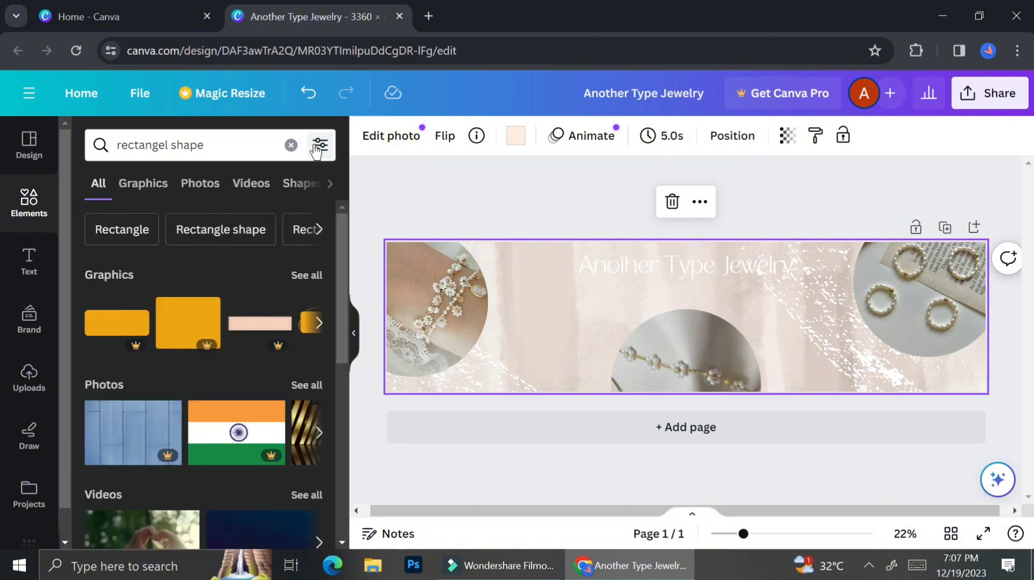
# Add the rounded square shape in brown and stretch it into a panel behind the heading, matching the heading's width
pyautogui.scroll(-3, 233, 259)
pyautogui.scroll(-2, 234, 259)
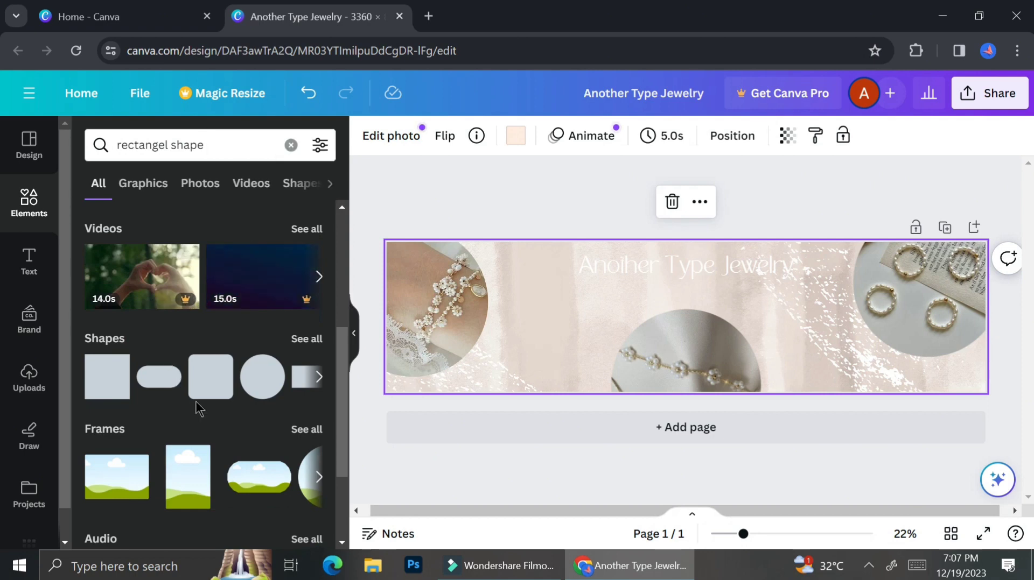
pyautogui.hscroll(3, 229, 377)
pyautogui.hscroll(-2, 229, 377)
pyautogui.click(160, 377)
pyautogui.moveTo(664, 317); pyautogui.dragTo(575, 317)
pyautogui.moveTo(709, 317); pyautogui.dragTo(727, 277)
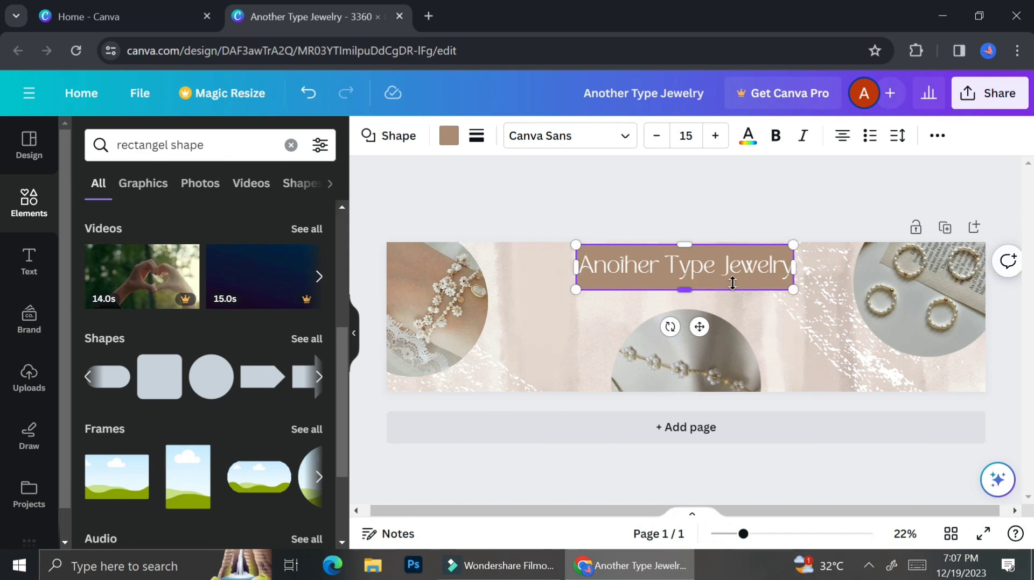
# Set the transparency of the brown panel behind the heading to 49
pyautogui.click(932, 140)
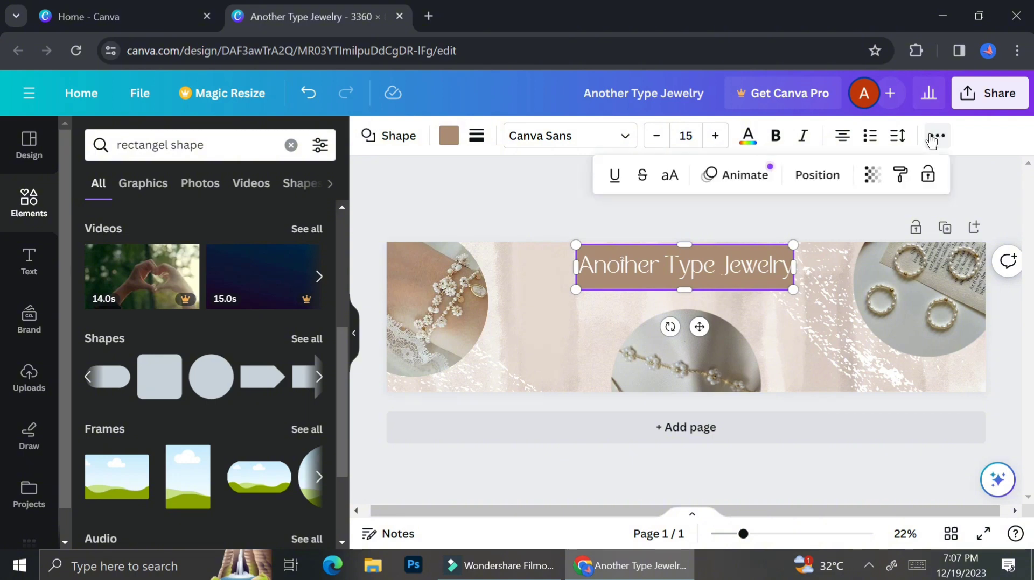
pyautogui.click(874, 182)
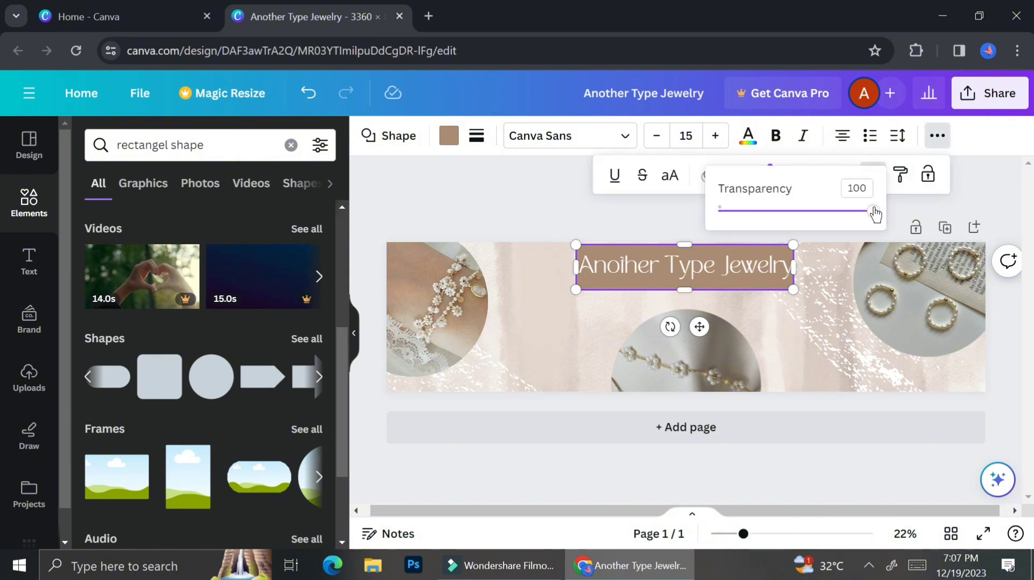
pyautogui.moveTo(874, 214); pyautogui.dragTo(794, 215)
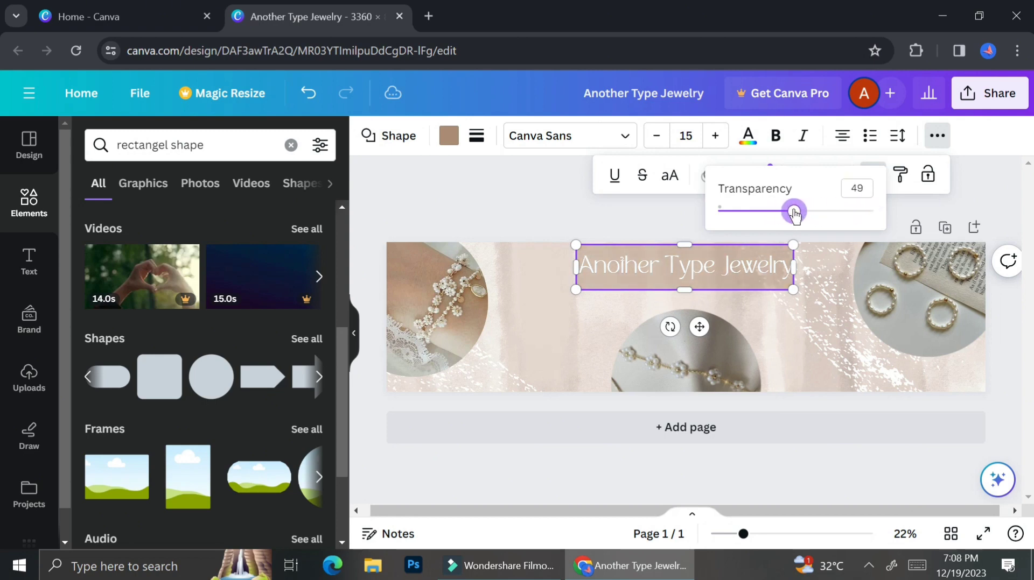
pyautogui.click(523, 304)
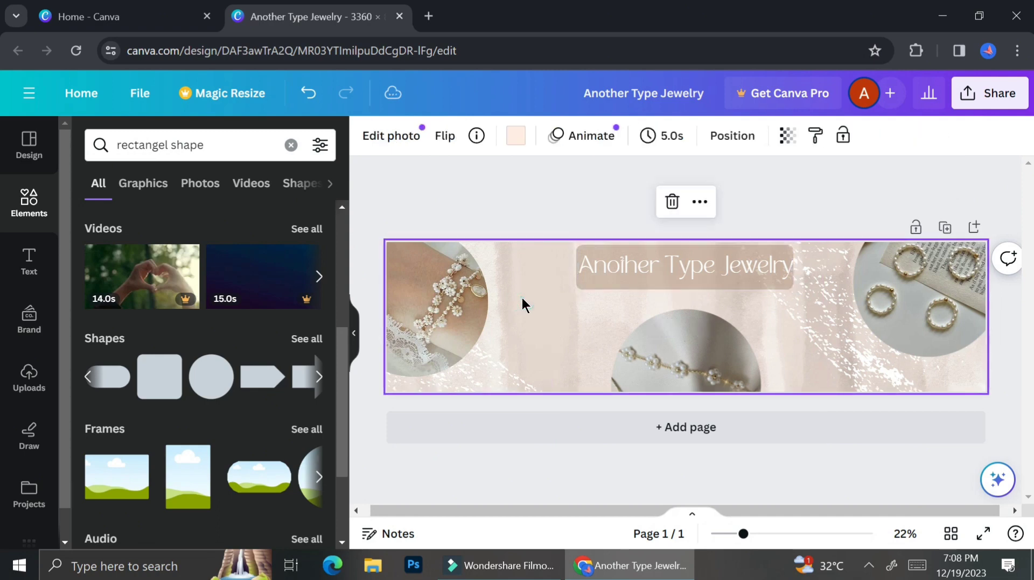
# Try a short-dashed border on the rounded panel behind the heading and set it back to no border
pyautogui.click(720, 287)
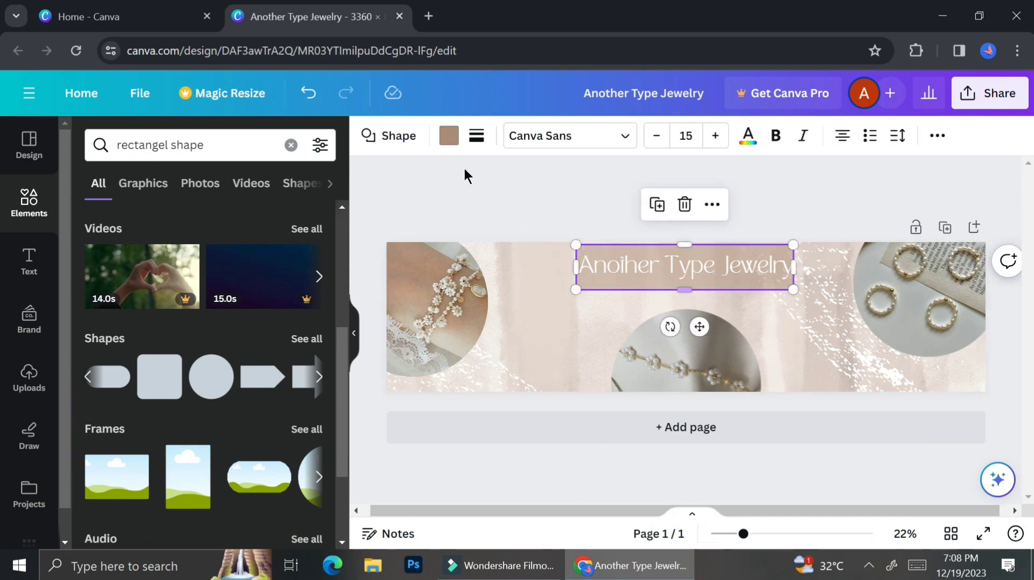
pyautogui.click(472, 146)
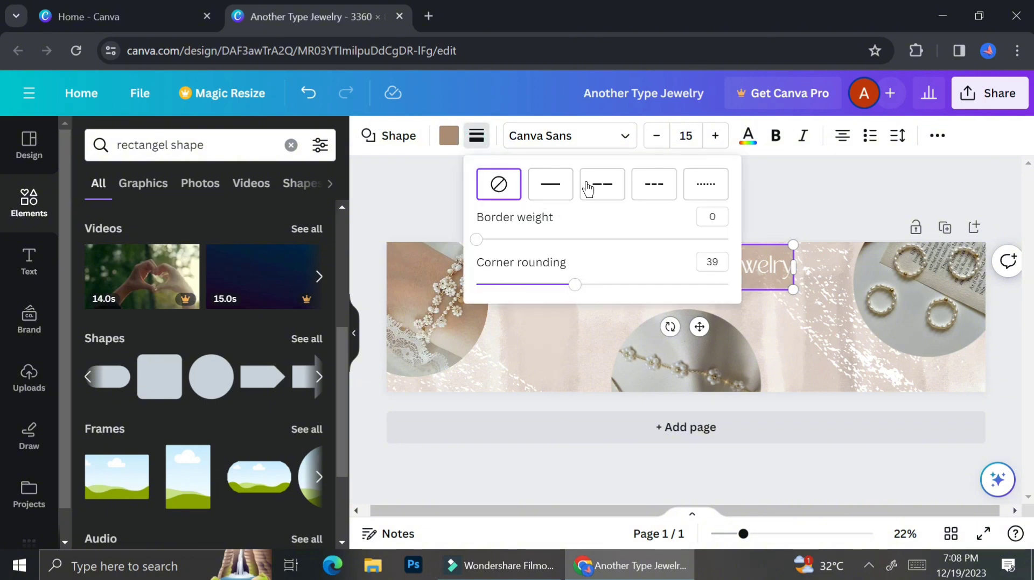
pyautogui.click(640, 183)
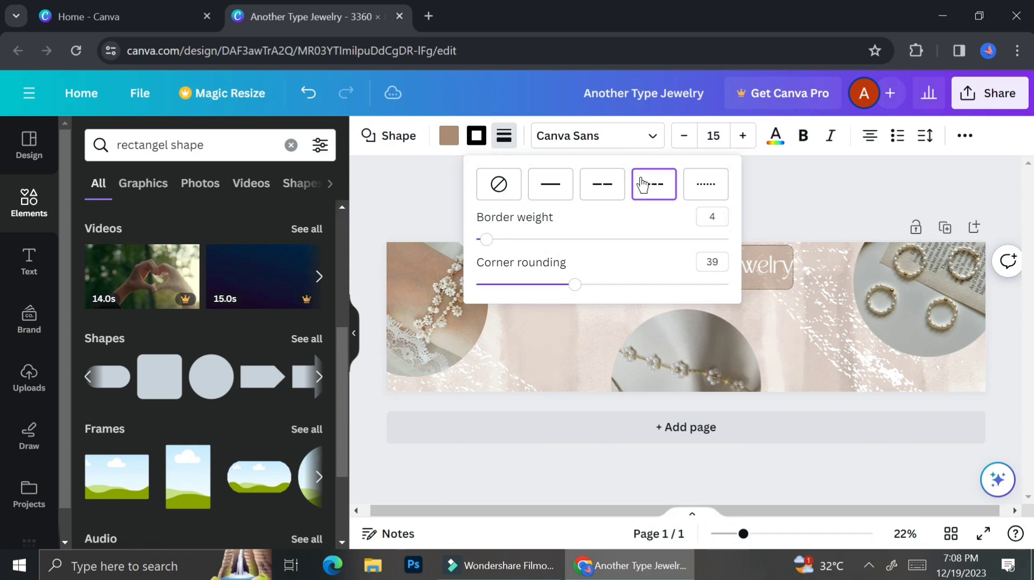
pyautogui.click(499, 185)
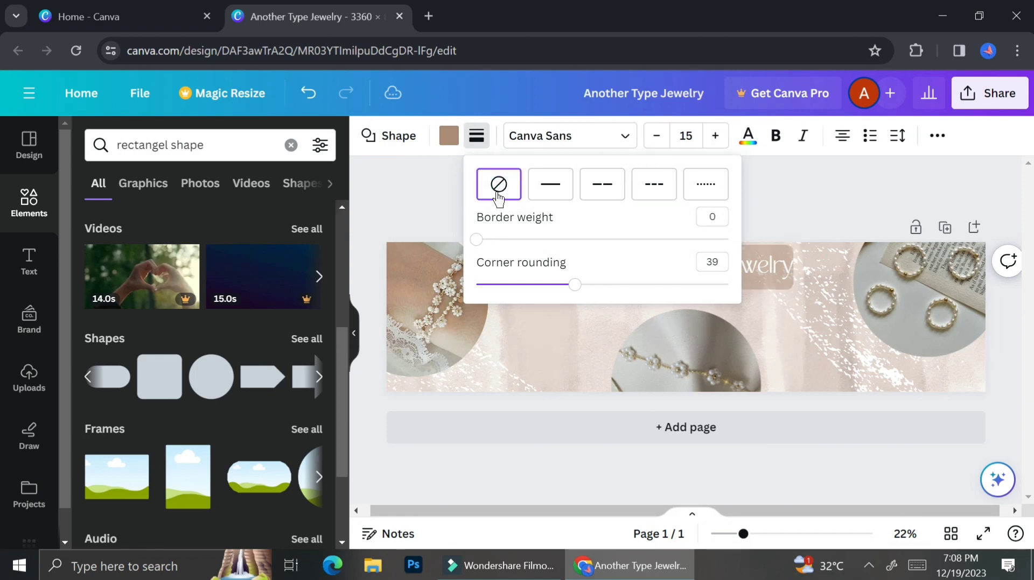
# Widen the brown panel slightly past both ends of the heading and reduce its height to fit closely around the text
pyautogui.click(872, 175)
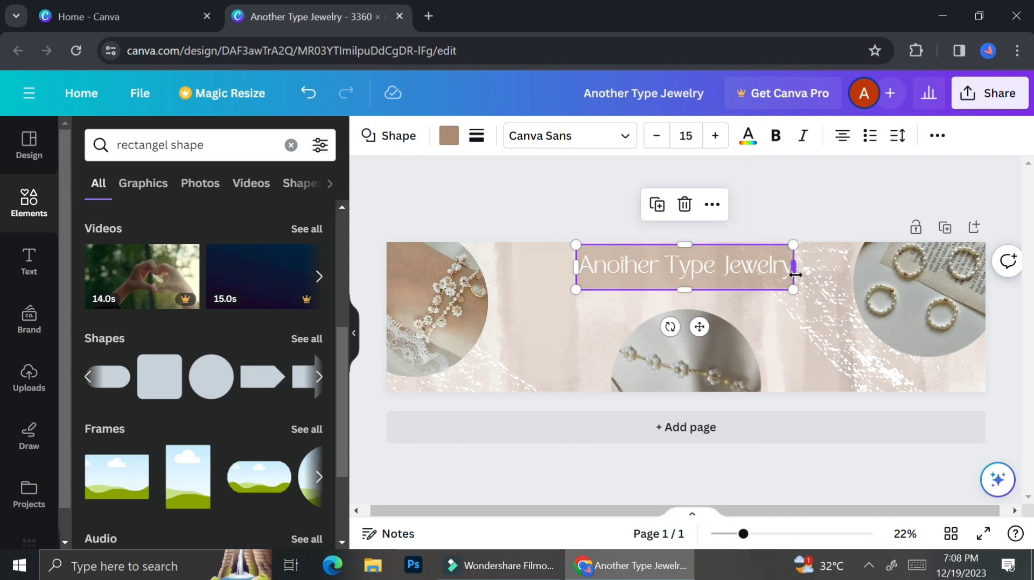
pyautogui.moveTo(808, 273); pyautogui.dragTo(789, 265)
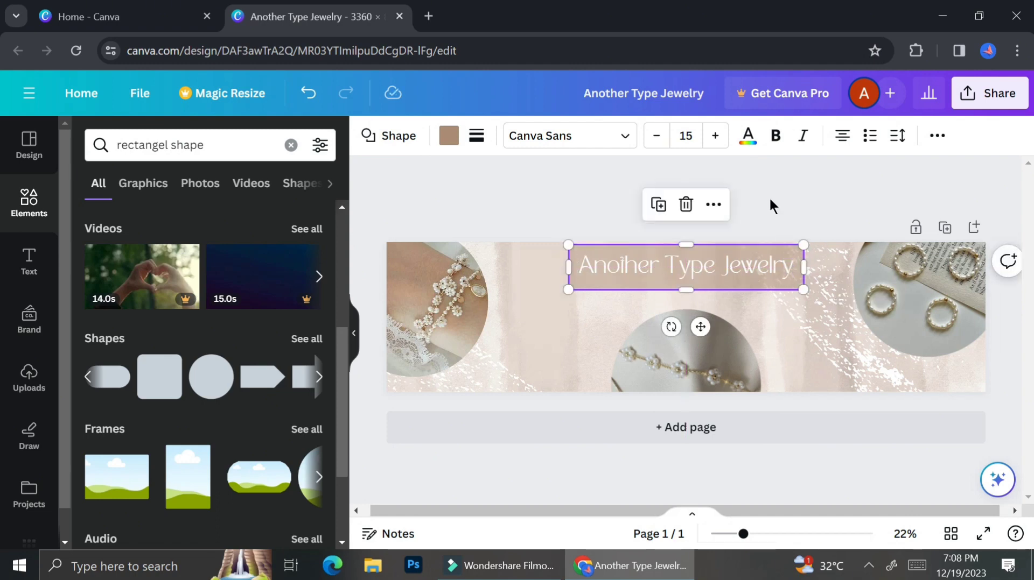
pyautogui.click(770, 202)
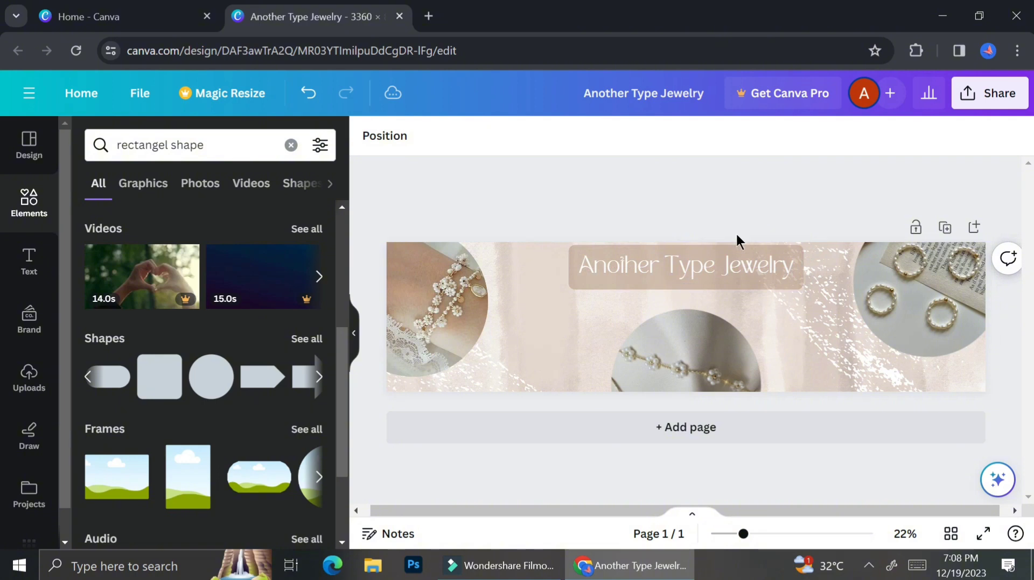
pyautogui.click(723, 277)
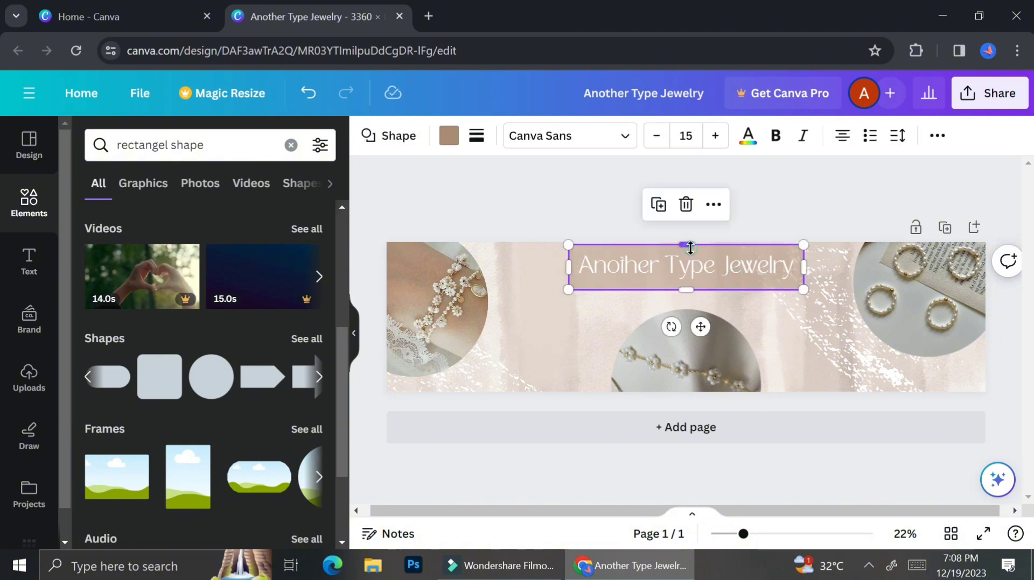
pyautogui.moveTo(690, 248); pyautogui.dragTo(688, 281)
pyautogui.click(750, 210)
# Duplicate the heading's brown panel, place the copy just below it and make the copy a thin strip
pyautogui.rightClick(700, 269)
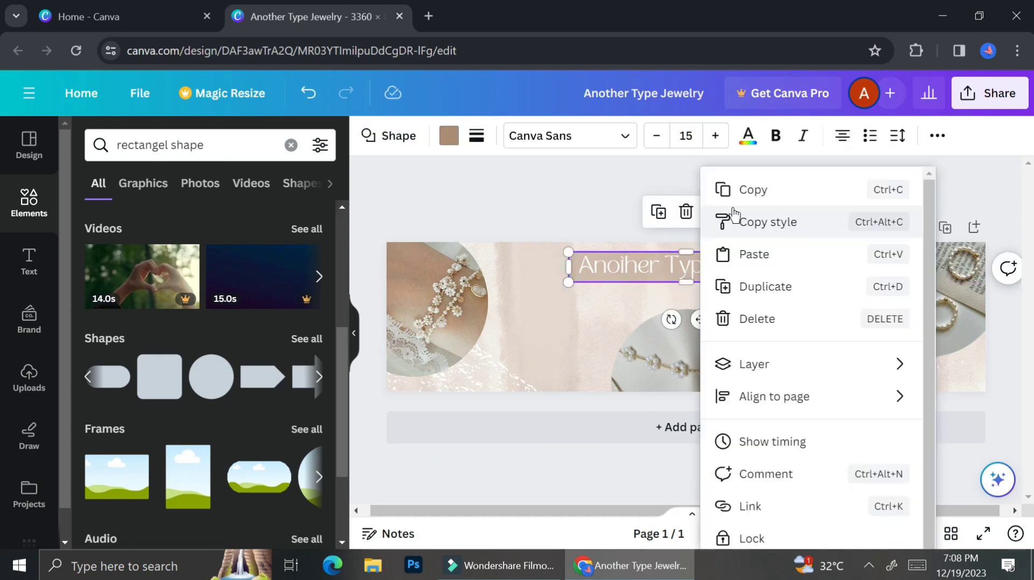
pyautogui.click(826, 188)
pyautogui.click(679, 276)
pyautogui.click(639, 278)
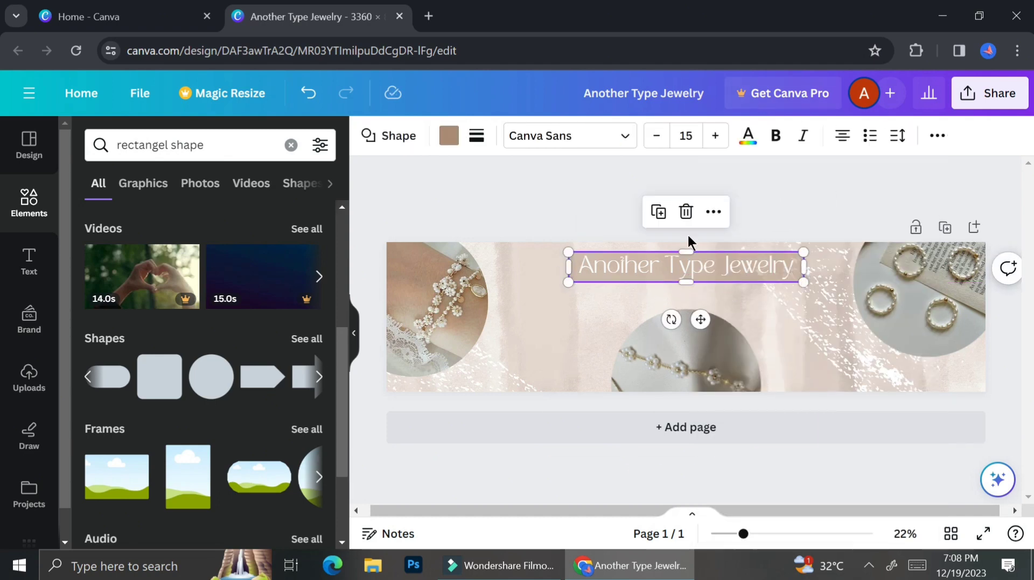
pyautogui.click(658, 212)
pyautogui.moveTo(663, 272); pyautogui.dragTo(660, 307)
pyautogui.moveTo(688, 322); pyautogui.dragTo(704, 294)
# Add a body text box to the banner and set its font to Open Sans
pyautogui.click(50, 266)
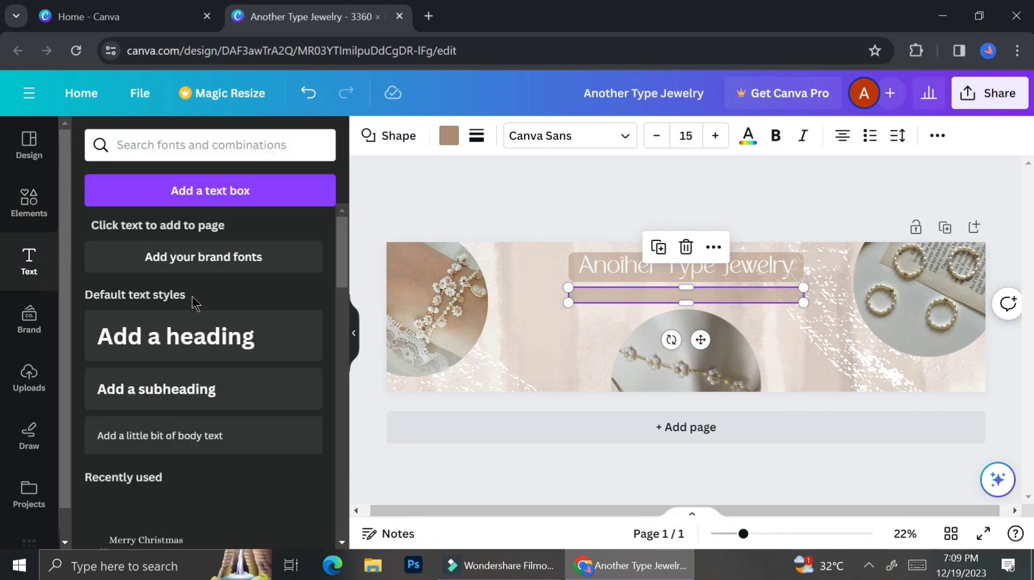
pyautogui.click(161, 436)
pyautogui.click(435, 137)
pyautogui.click(320, 184)
pyautogui.write('open sans')
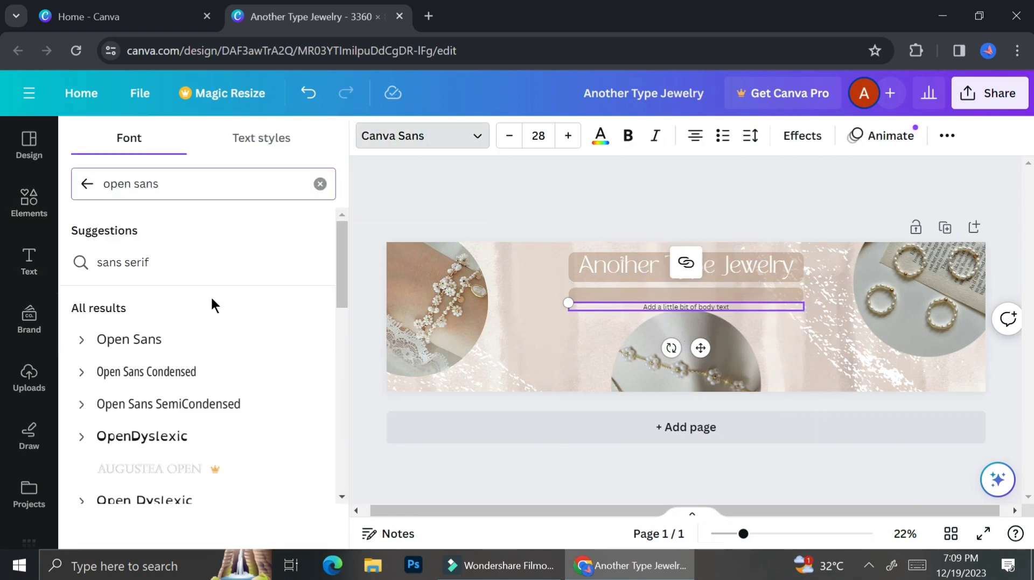
pyautogui.click(129, 339)
# Replace the body text with the tagline "made with Love"
pyautogui.doubleClick(716, 307)
pyautogui.write('Made with Lo')
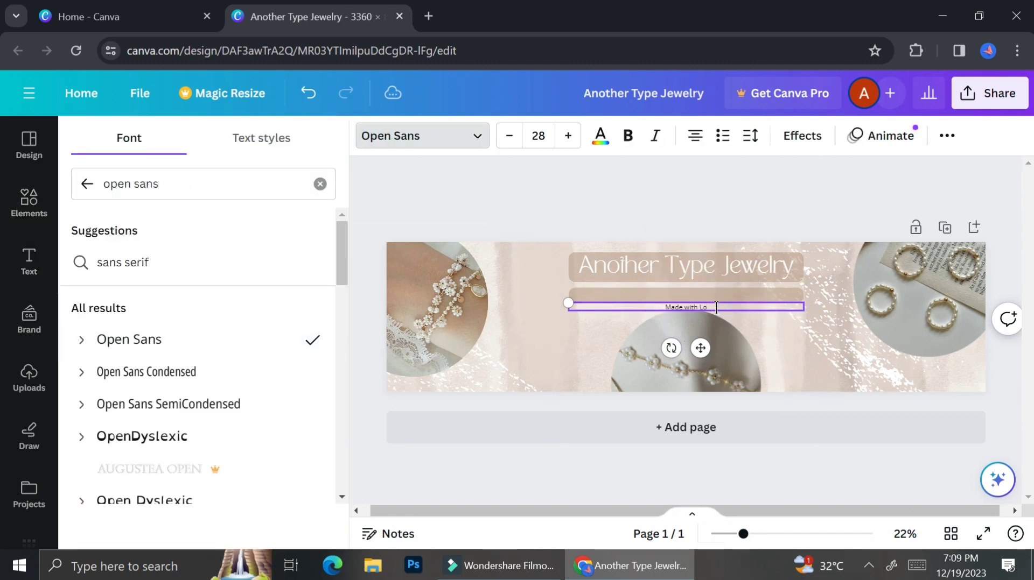
pyautogui.write('ve')
pyautogui.click(667, 307)
pyautogui.press('BackSpace')
pyautogui.write('m')
# Color the tagline white and move it onto the thin brown panel, centered on the page
pyautogui.moveTo(720, 305); pyautogui.dragTo(659, 307)
pyautogui.click(600, 138)
pyautogui.click(273, 240)
pyautogui.moveTo(700, 352); pyautogui.dragTo(700, 342)
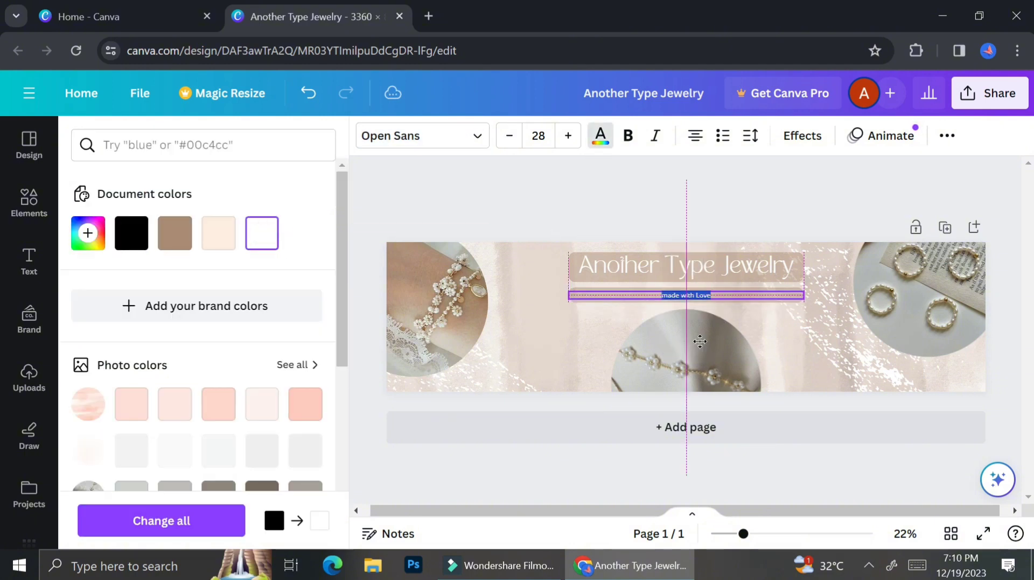
pyautogui.click(636, 191)
pyautogui.click(796, 295)
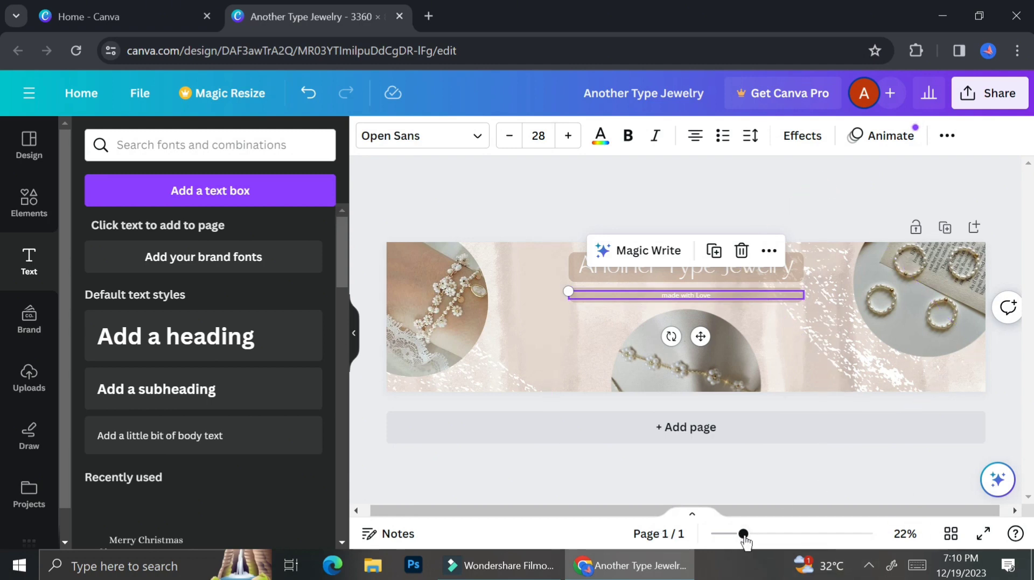
# Narrow the thin brown panel from both ends to fit around the tagline and center it behind the text
pyautogui.moveTo(743, 535); pyautogui.dragTo(780, 540)
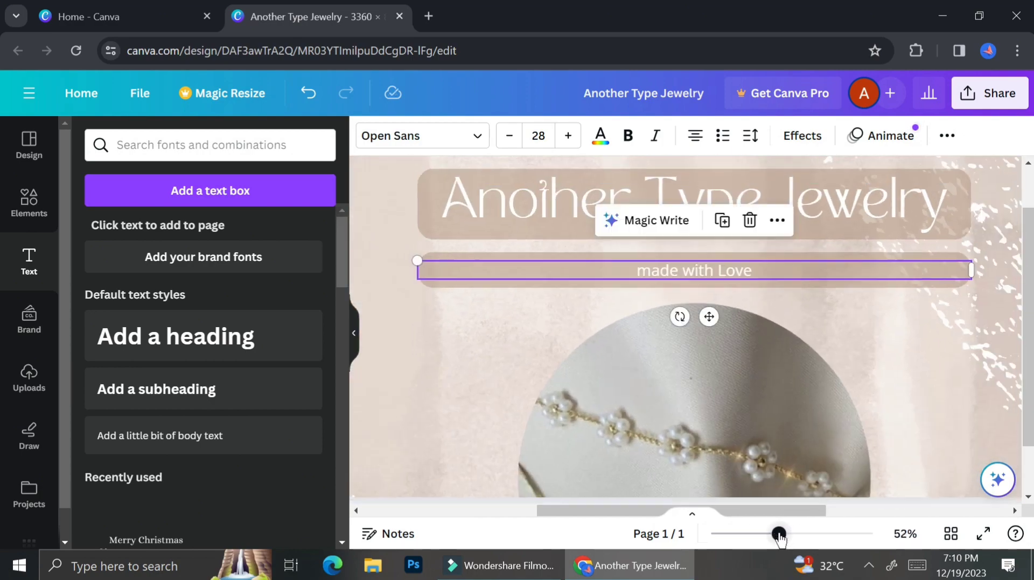
pyautogui.click(840, 256)
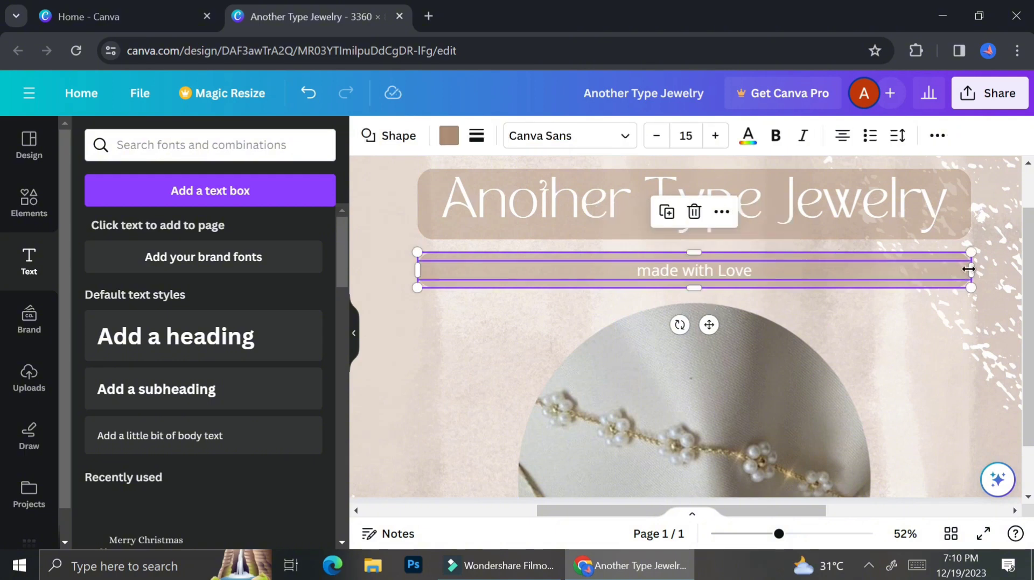
pyautogui.moveTo(972, 270); pyautogui.dragTo(791, 270)
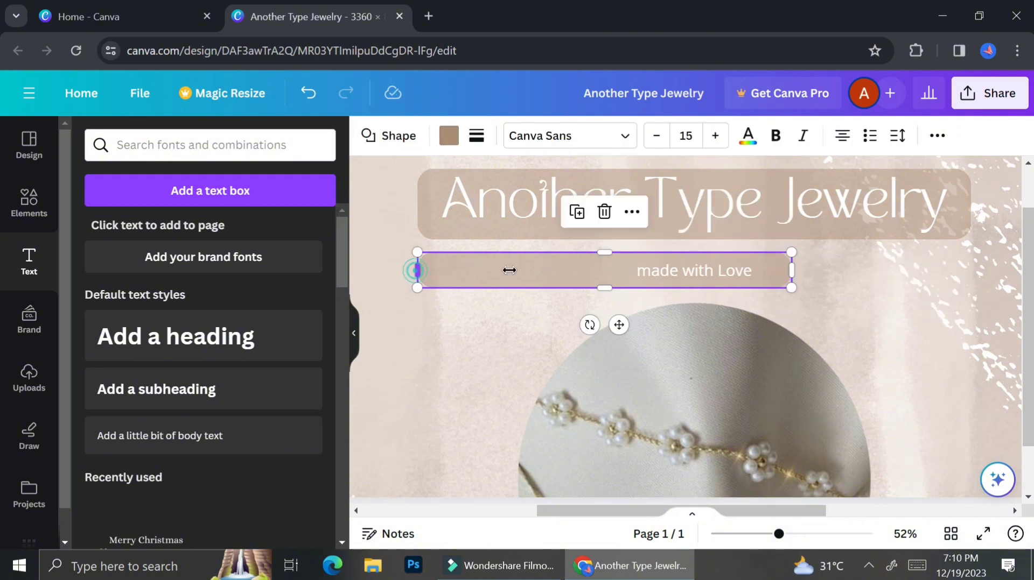
pyautogui.moveTo(509, 271); pyautogui.dragTo(602, 270)
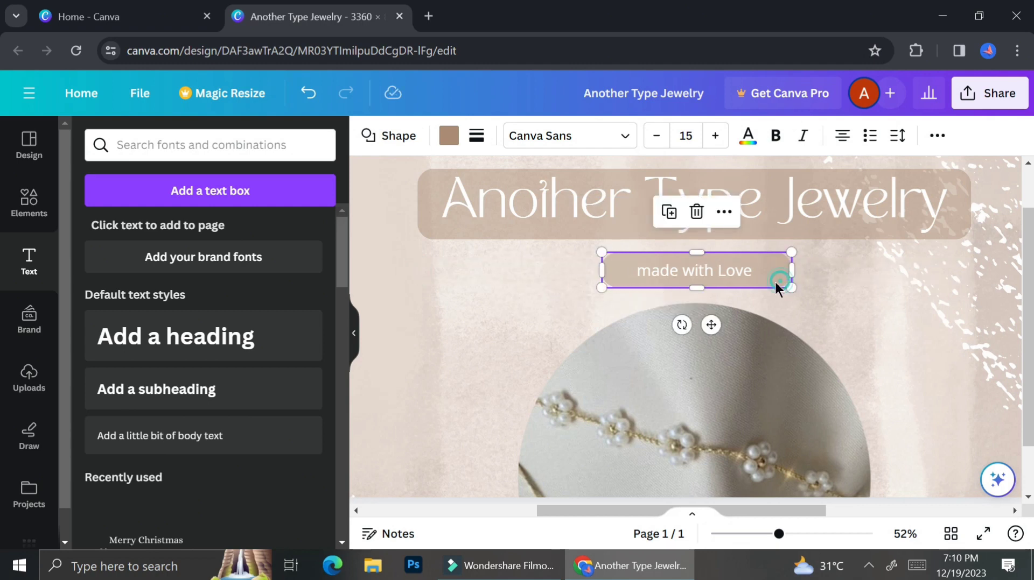
pyautogui.moveTo(775, 281); pyautogui.dragTo(773, 281)
pyautogui.click(724, 305)
# Enlarge the tagline text to size 32.5
pyautogui.click(651, 275)
pyautogui.click(567, 136)
pyautogui.click(567, 137)
pyautogui.click(567, 137)
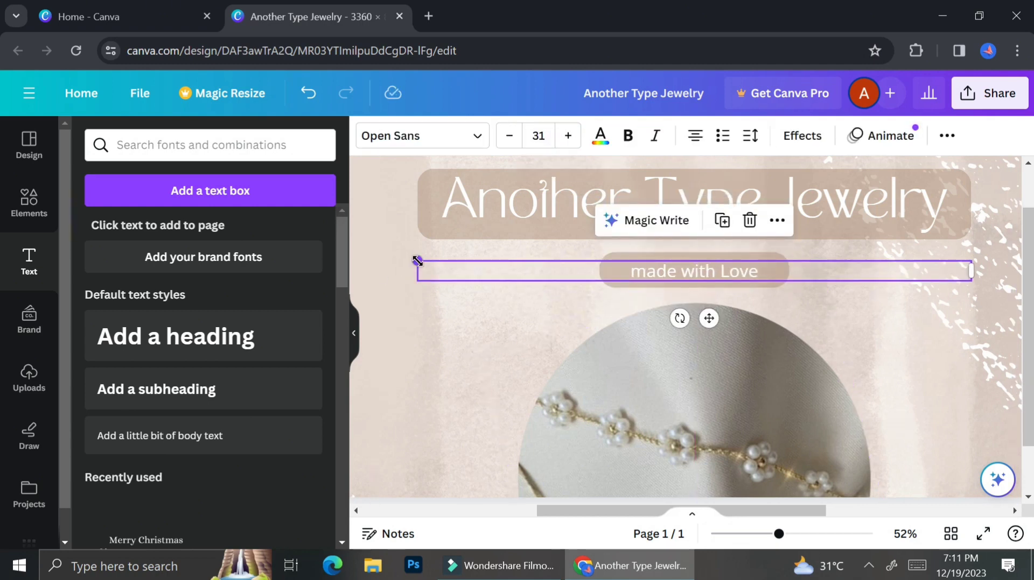
pyautogui.moveTo(417, 261); pyautogui.dragTo(393, 257)
pyautogui.click(841, 299)
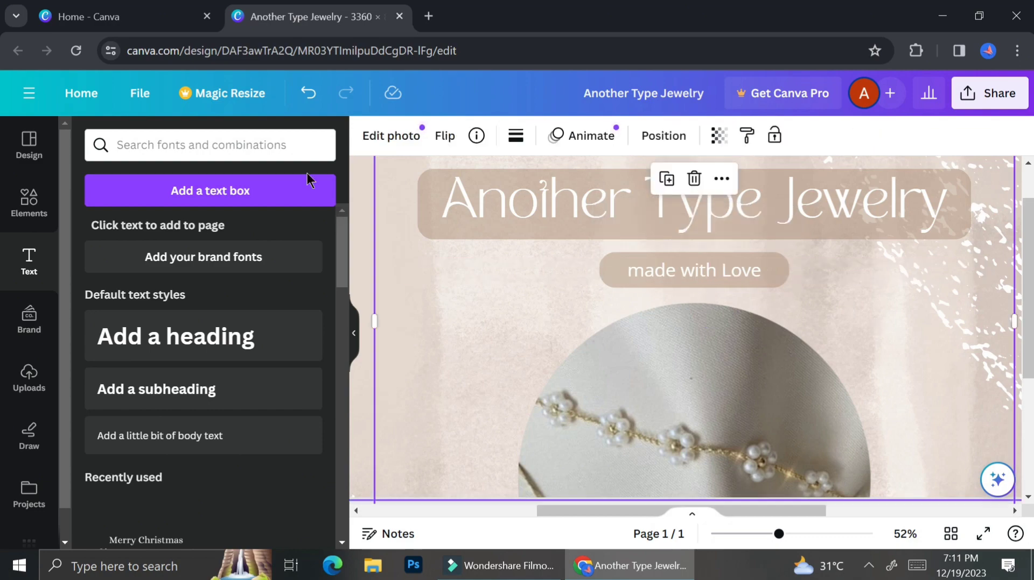
# Add a white heart shape, shrink it to the tagline's text height and place one on each side of the tagline
pyautogui.click(29, 202)
pyautogui.tripleClick(250, 143)
pyautogui.write('heart')
pyautogui.click(157, 215)
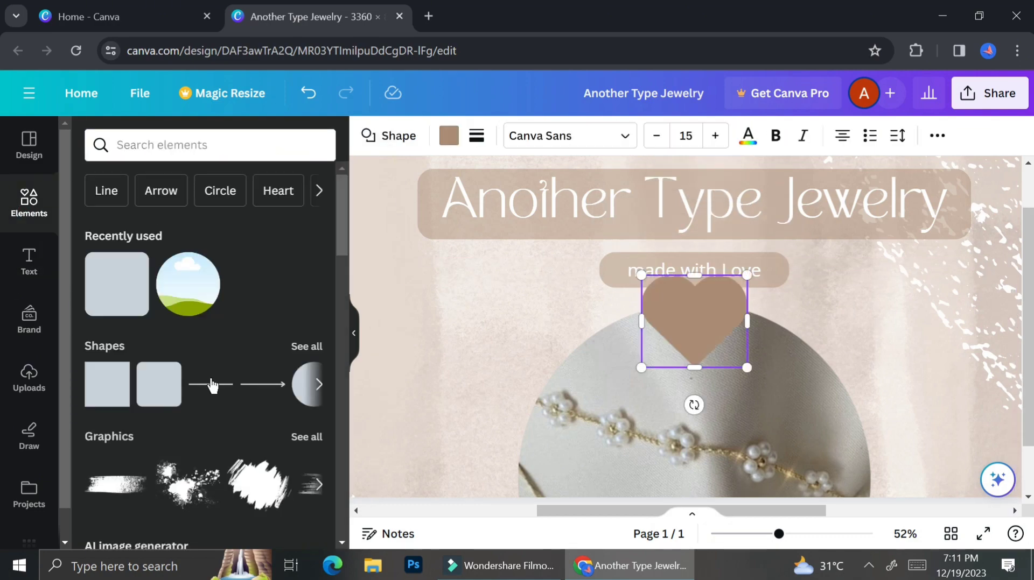
pyautogui.click(449, 136)
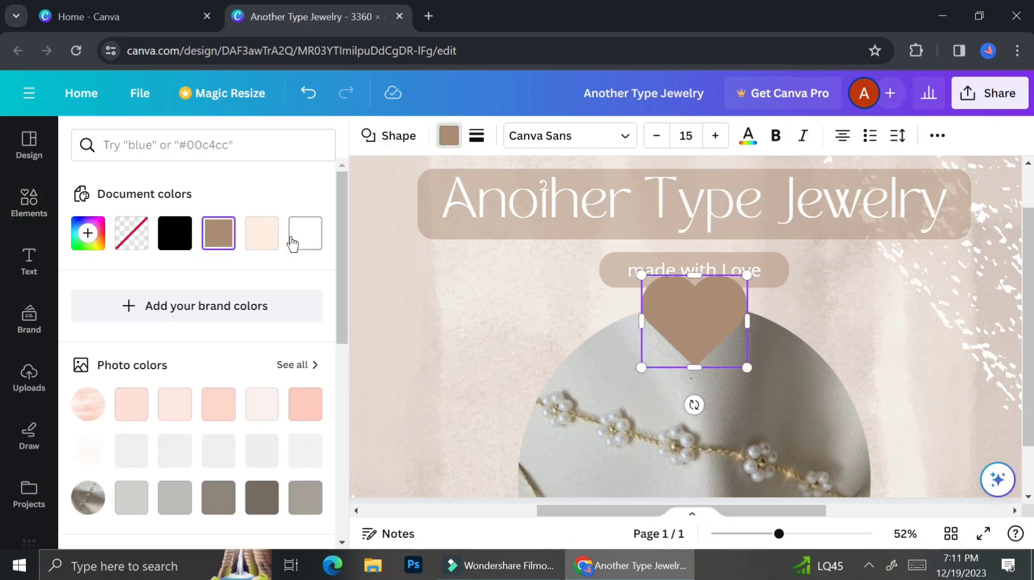
pyautogui.click(301, 237)
pyautogui.moveTo(747, 368); pyautogui.dragTo(787, 313)
pyautogui.click(589, 222)
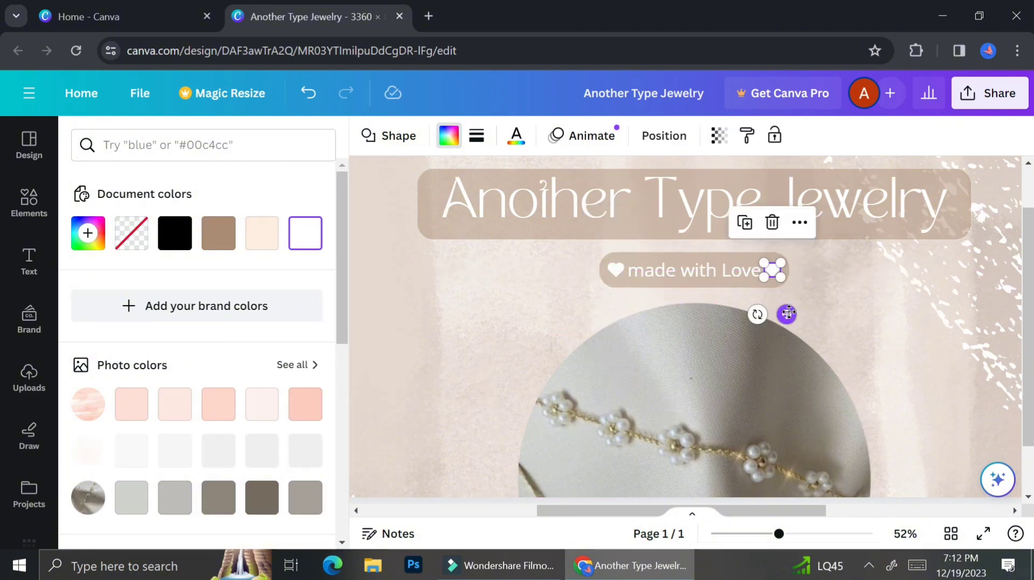
# Narrow the tagline's text box to about 349 px wide and center it between the two hearts
pyautogui.click(491, 258)
pyautogui.click(738, 272)
pyautogui.moveTo(985, 270); pyautogui.dragTo(553, 292)
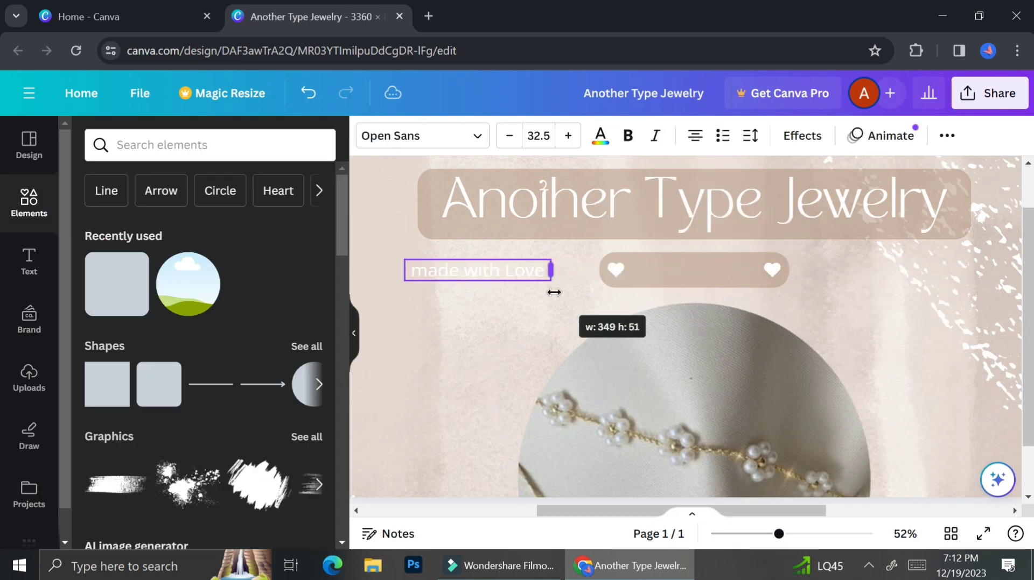
pyautogui.moveTo(492, 318); pyautogui.dragTo(706, 318)
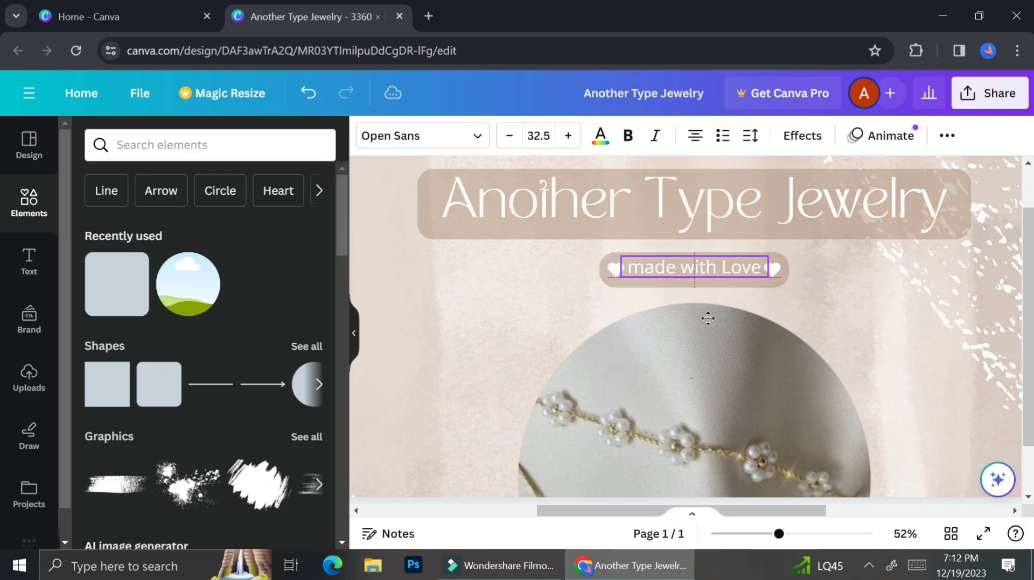
# Group the tagline, its two hearts and the panel behind them, and nudge the group slightly up
pyautogui.click(781, 265)
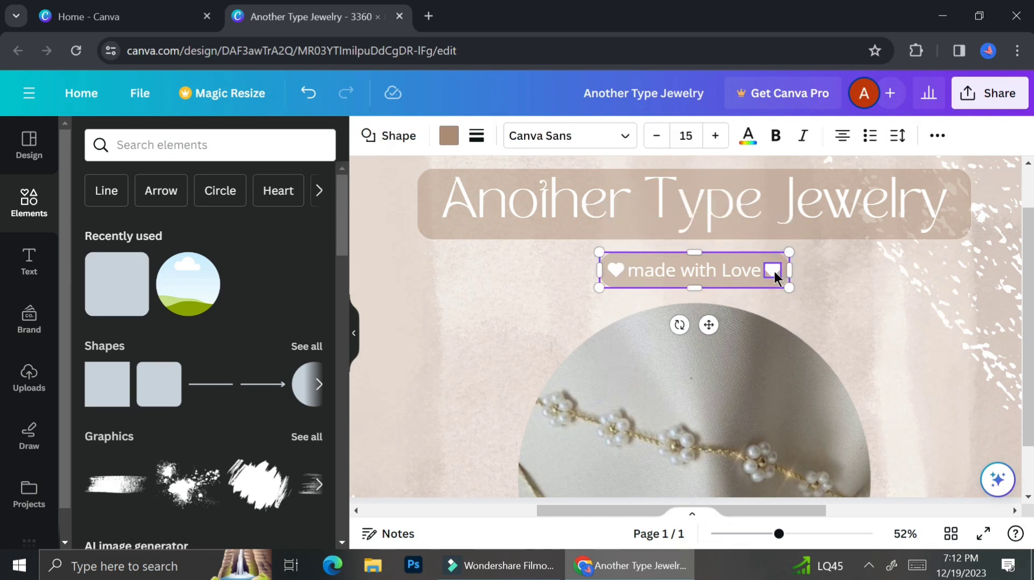
pyautogui.keyDown('shift'); pyautogui.click(773, 270); pyautogui.keyUp('shift')
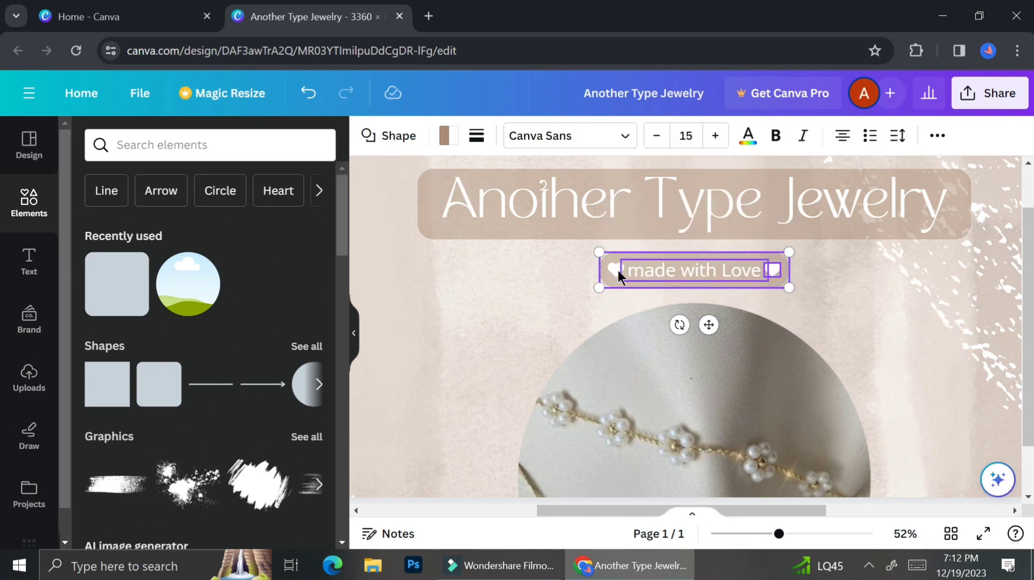
pyautogui.keyDown('shift'); pyautogui.click(669, 266); pyautogui.keyUp('shift')
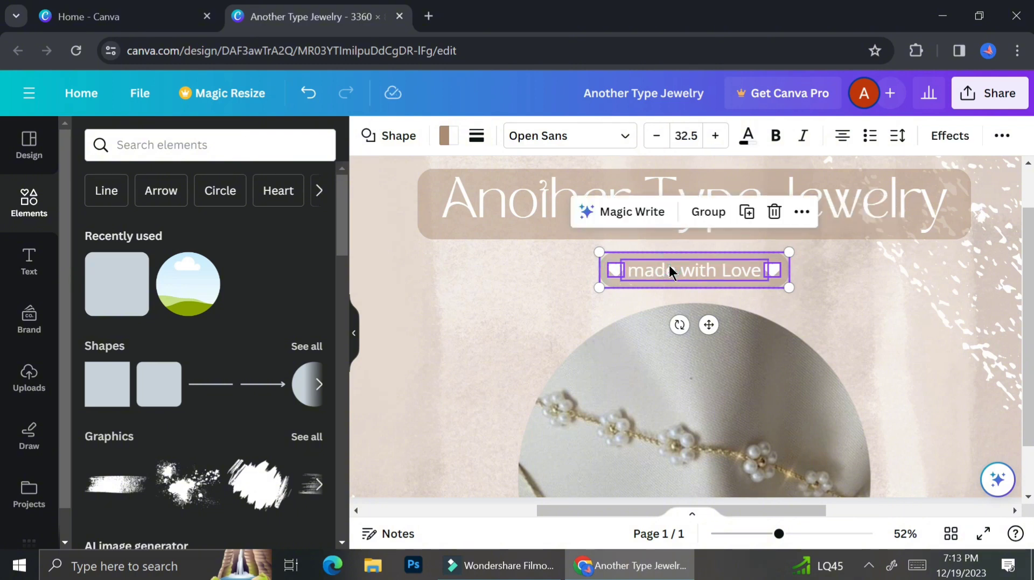
pyautogui.click(709, 215)
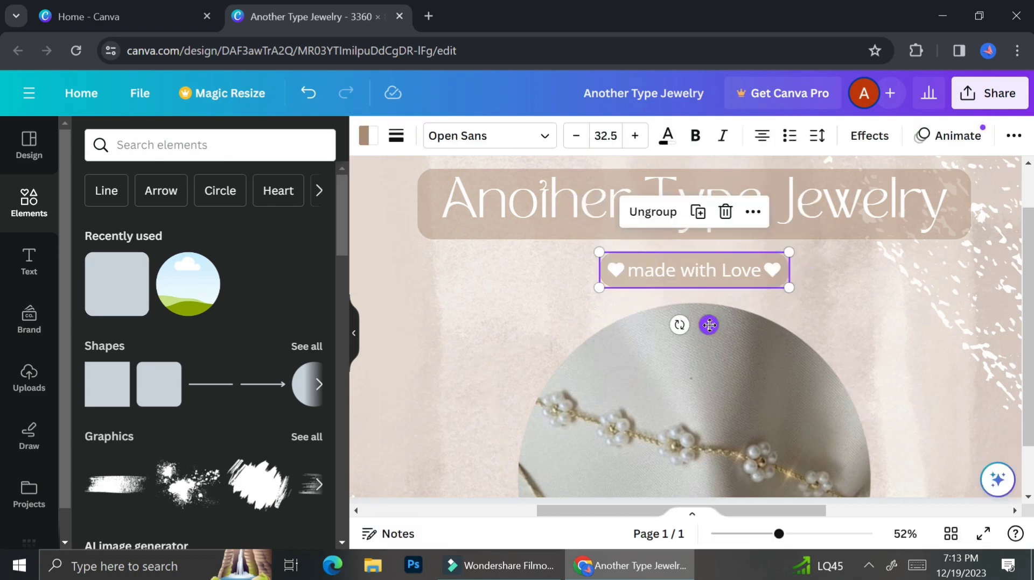
pyautogui.moveTo(709, 325)
pyautogui.mouseDown()
pyautogui.moveTo(668, 323)
pyautogui.moveTo(770, 305)
pyautogui.moveTo(745, 331)
pyautogui.moveTo(687, 323)
pyautogui.moveTo(718, 321)
pyautogui.moveTo(704, 322)
pyautogui.mouseUp()
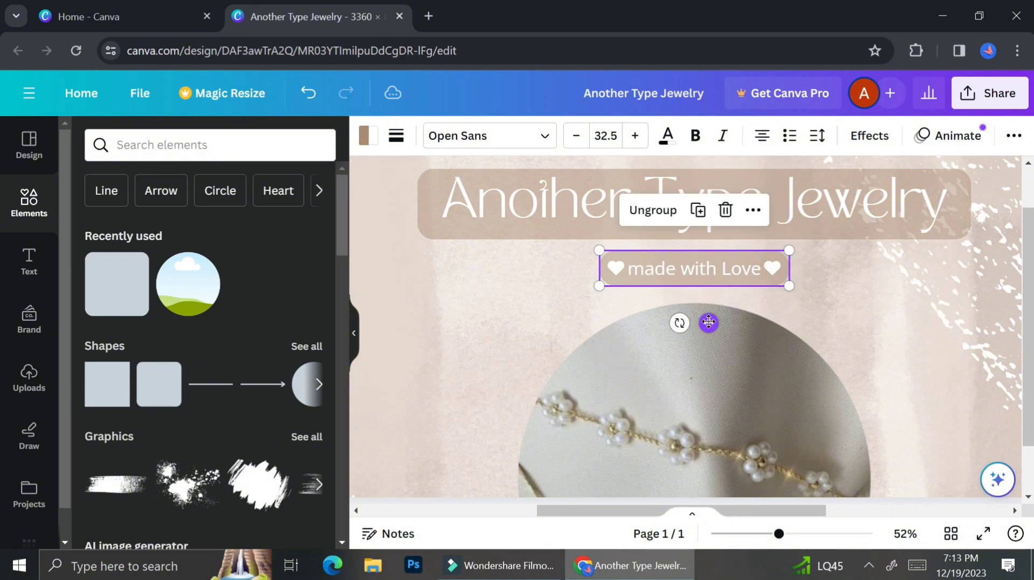
# Try to bring the white splatter graphic beside the ring photo forward layer by layer, and undo it
pyautogui.click(855, 293)
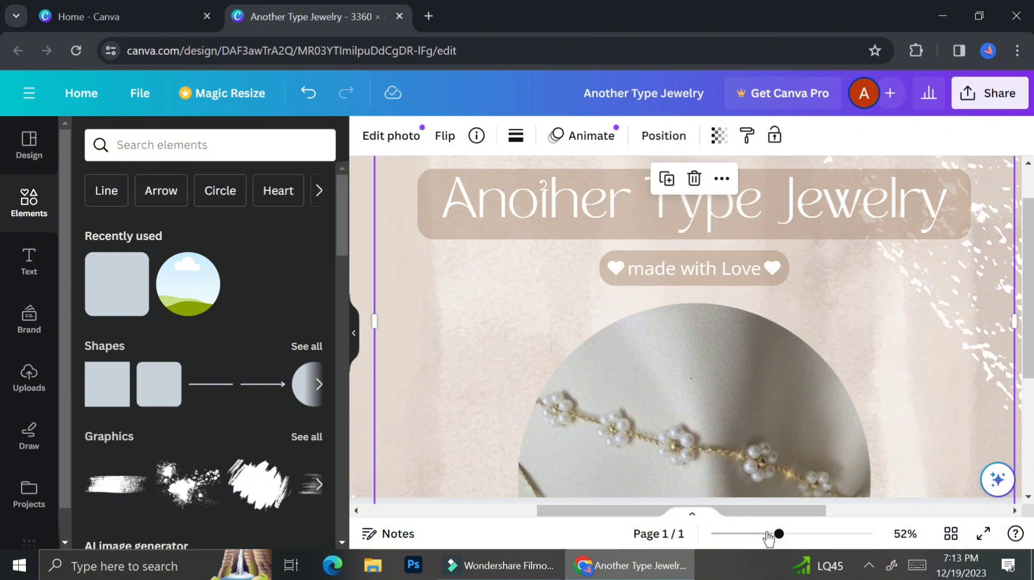
pyautogui.click(765, 533)
pyautogui.moveTo(764, 534); pyautogui.dragTo(750, 544)
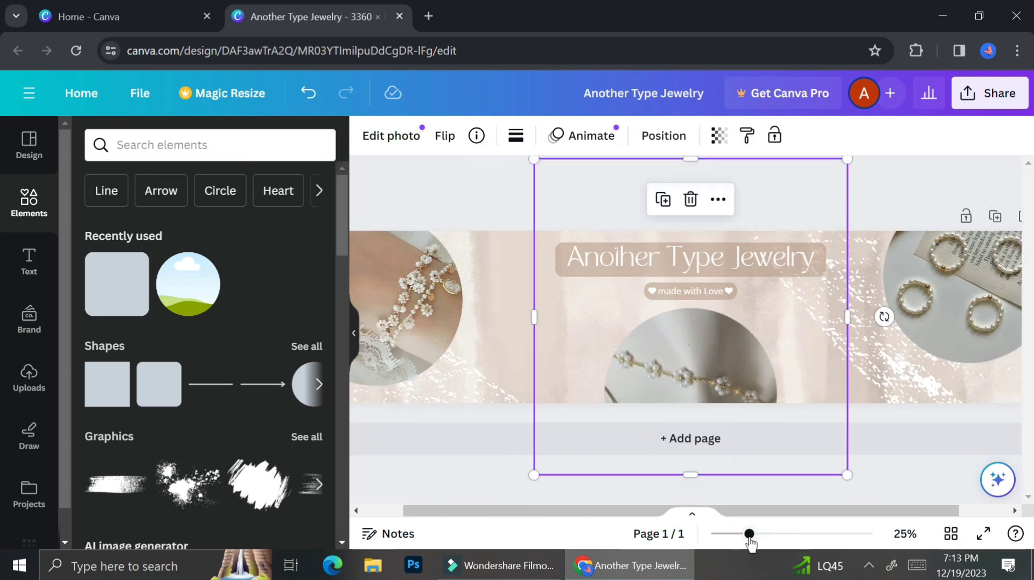
pyautogui.click(734, 534)
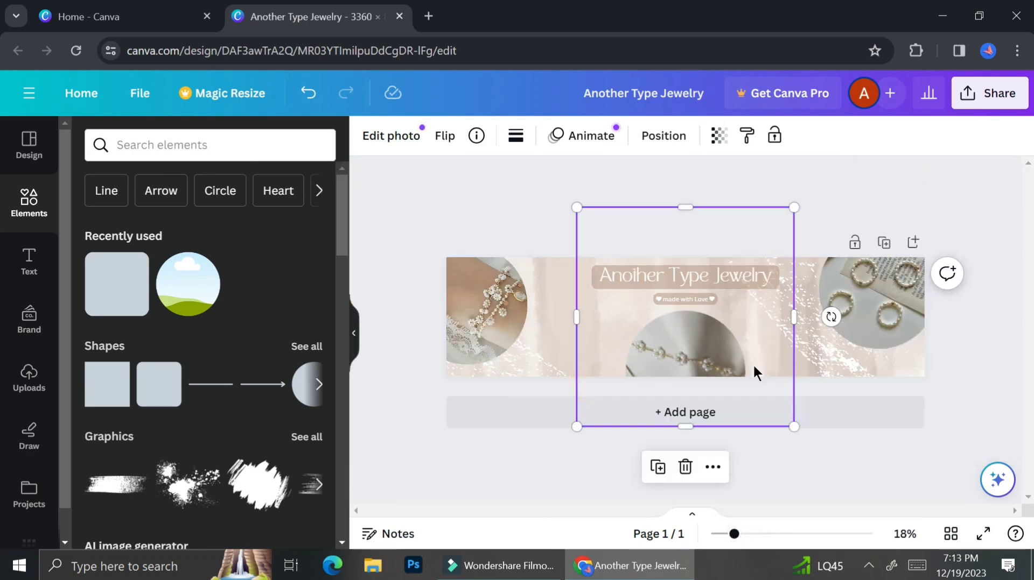
pyautogui.click(758, 535)
pyautogui.click(939, 390)
pyautogui.moveTo(971, 383); pyautogui.dragTo(934, 403)
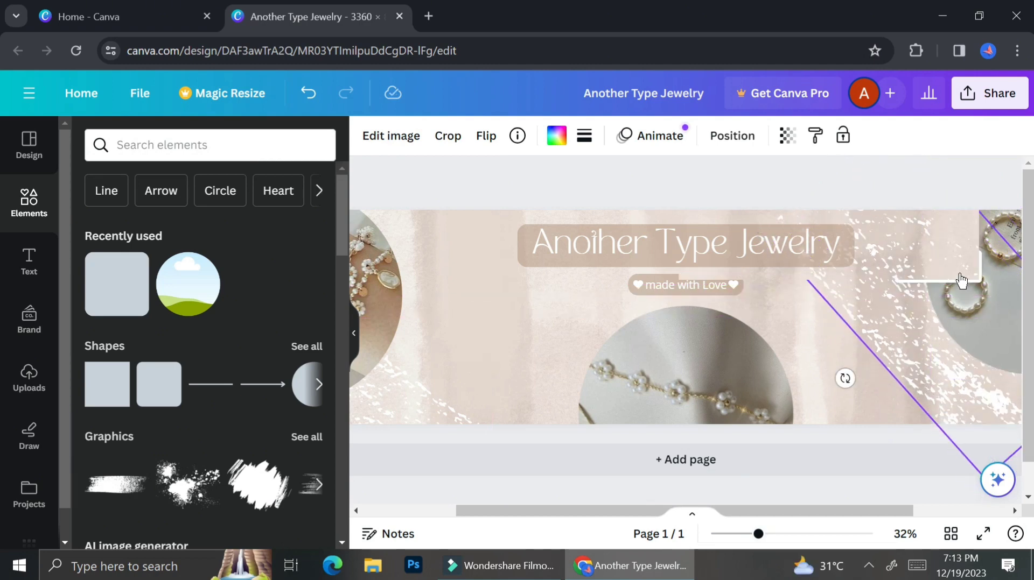
pyautogui.click(965, 268)
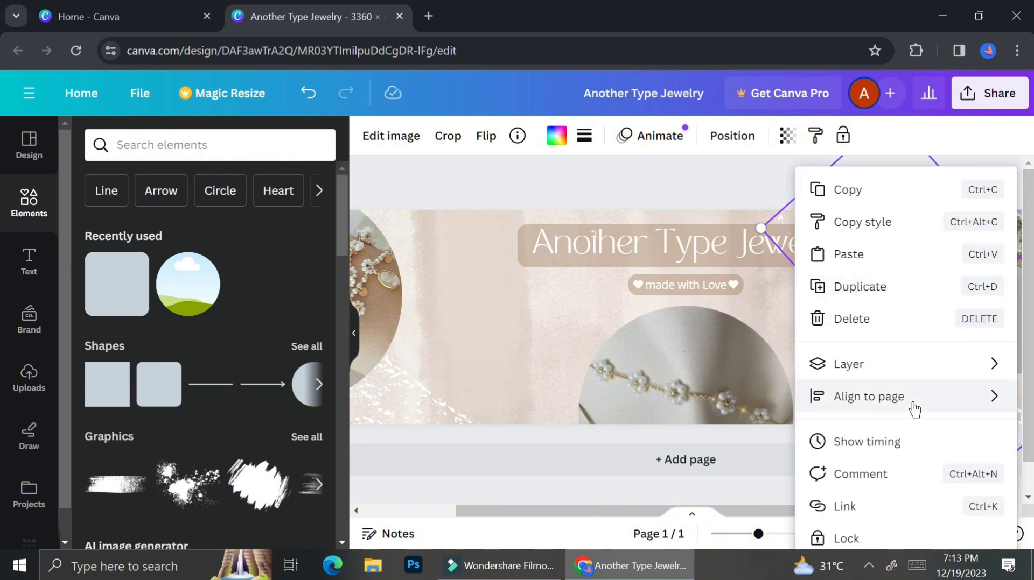
pyautogui.moveTo(928, 370)
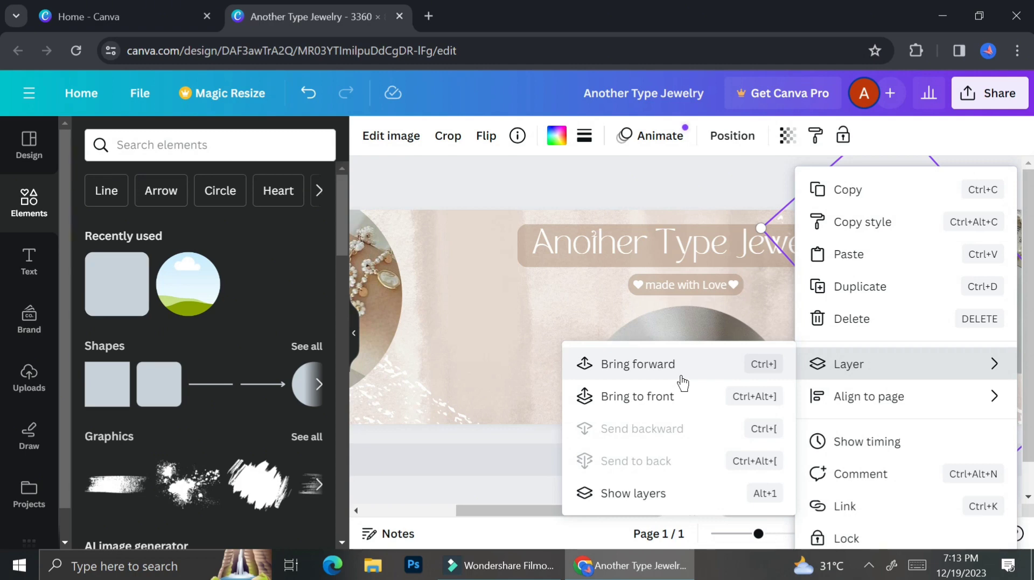
pyautogui.click(682, 382)
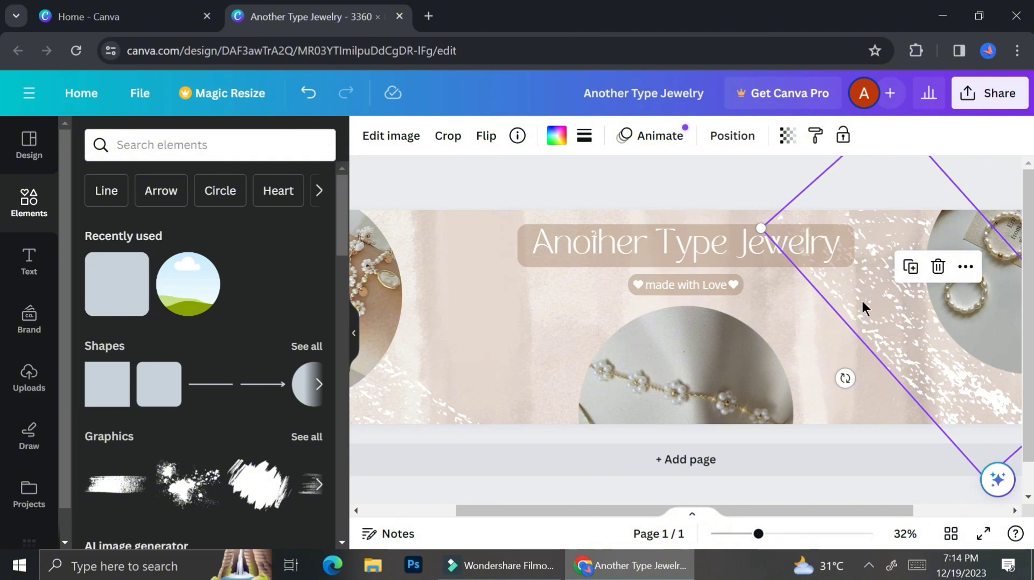
pyautogui.click(965, 267)
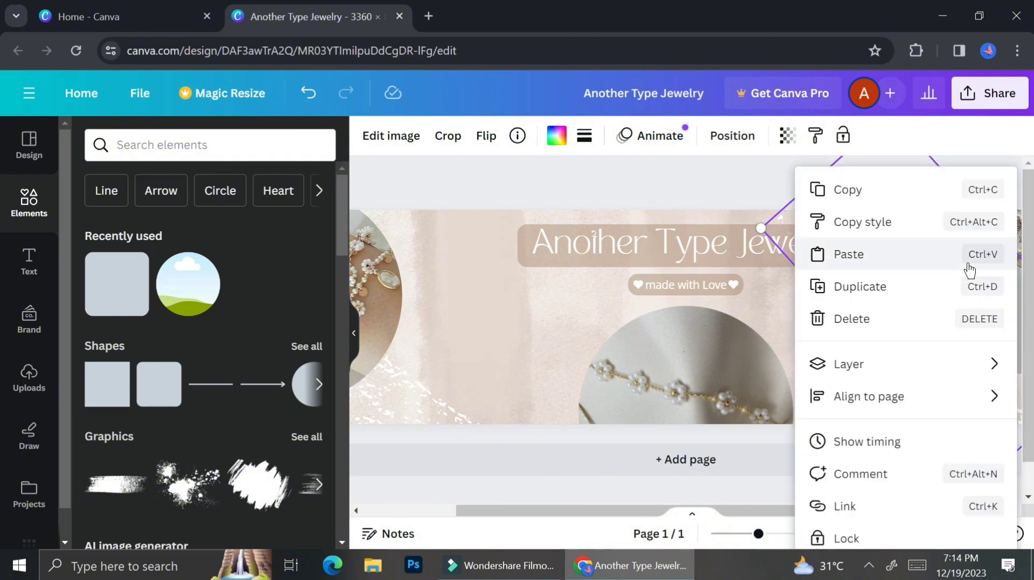
pyautogui.moveTo(884, 377)
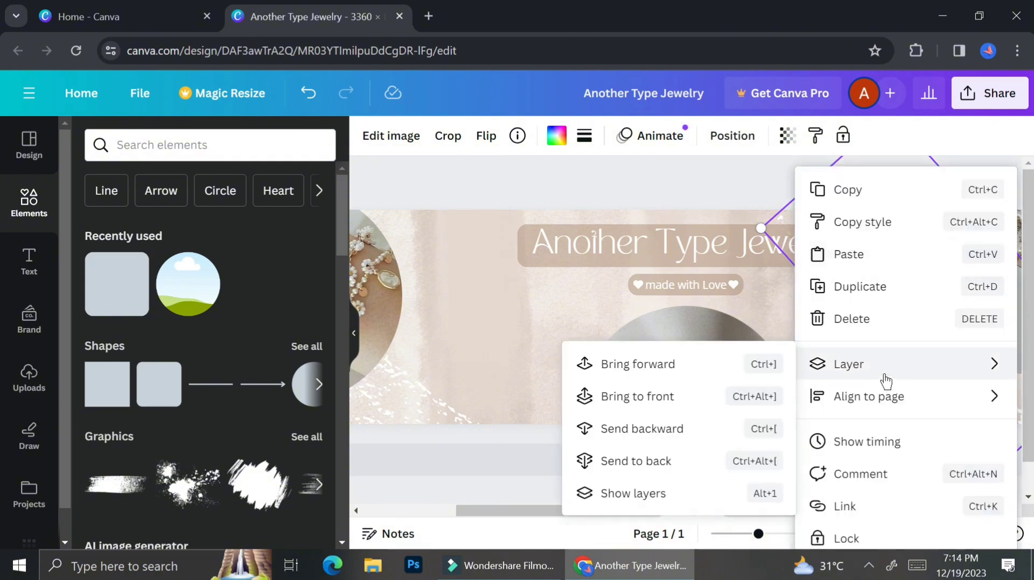
pyautogui.click(732, 374)
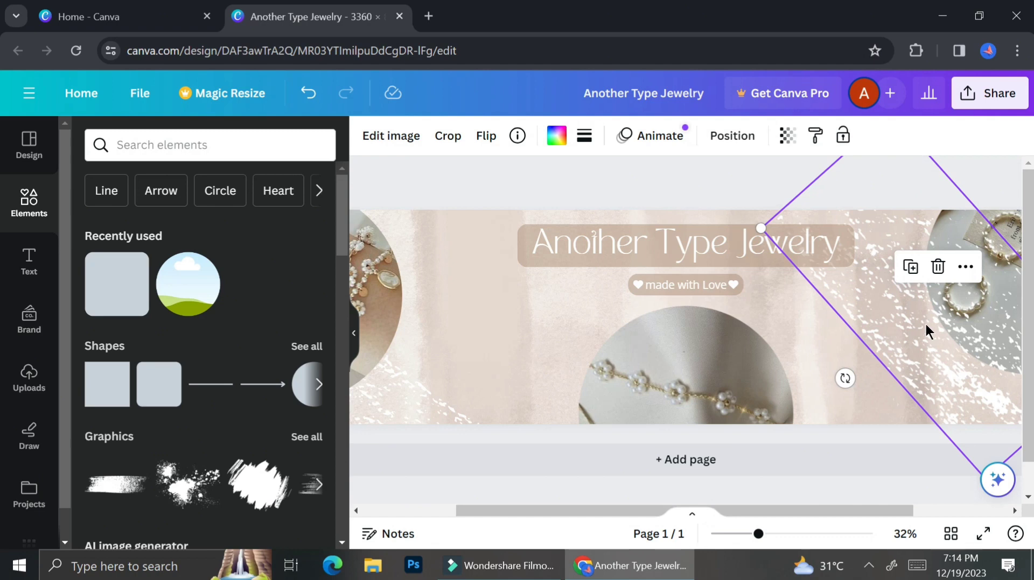
pyautogui.hotkey('ctrl', 'z')
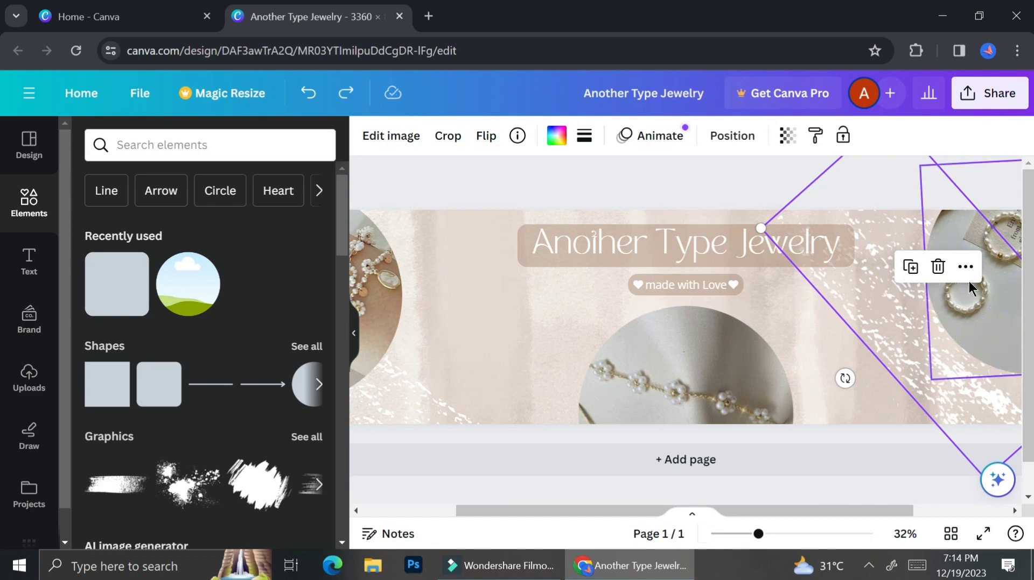
# Bring the white splatter graphic beside the ring photo to the front of all layers
pyautogui.click(965, 267)
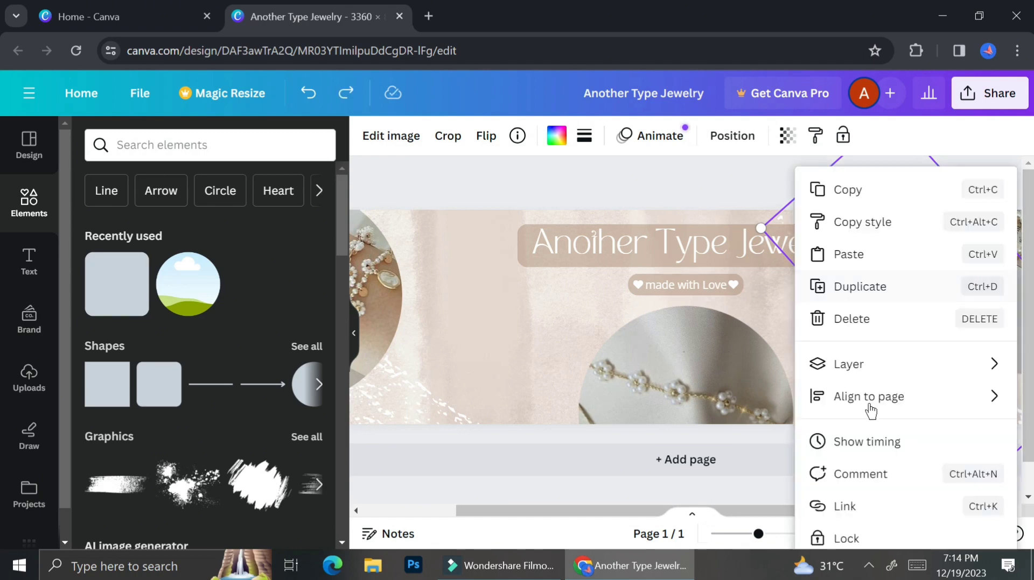
pyautogui.moveTo(886, 376)
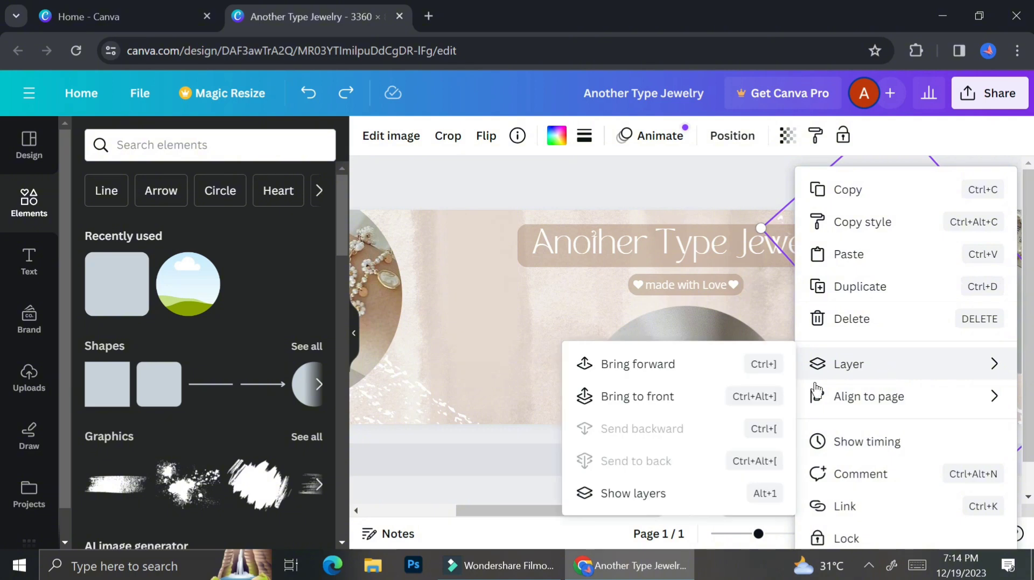
pyautogui.click(736, 395)
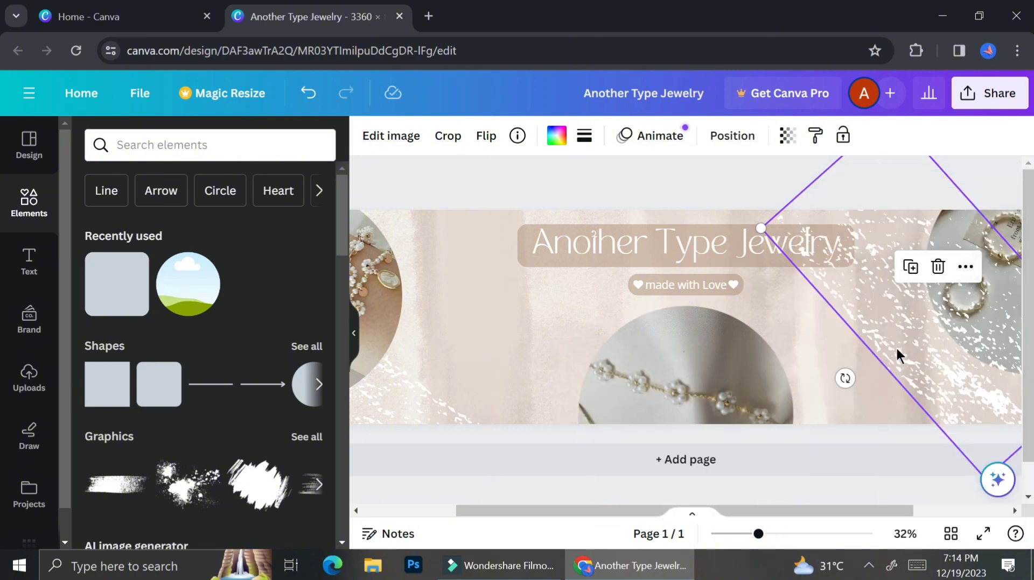
# Move the splatter beside the ring photo slightly away from the heading and make it more transparent
pyautogui.hscroll(3, 818, 416)
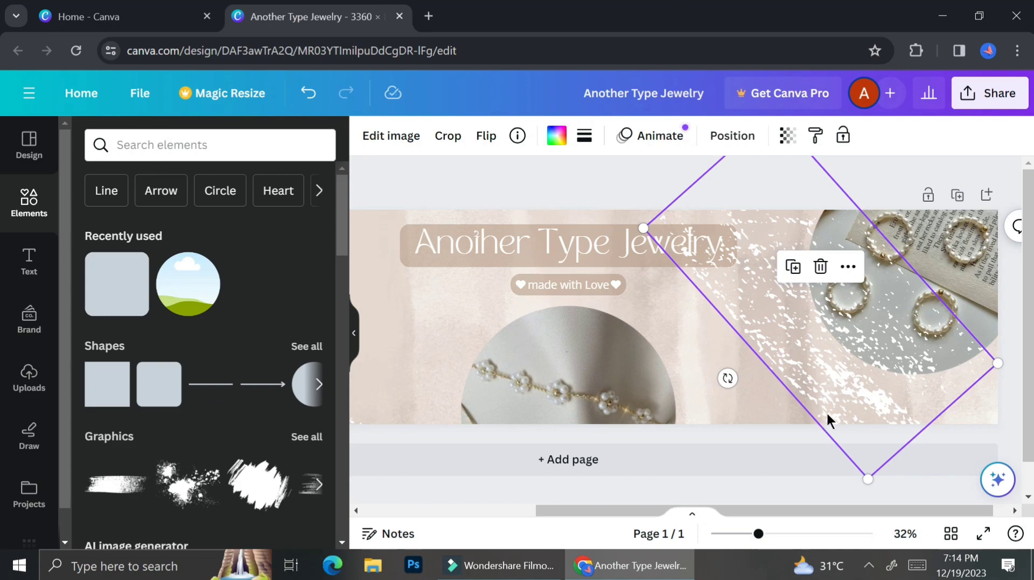
pyautogui.moveTo(874, 394); pyautogui.dragTo(902, 401)
pyautogui.click(783, 133)
pyautogui.click(805, 355)
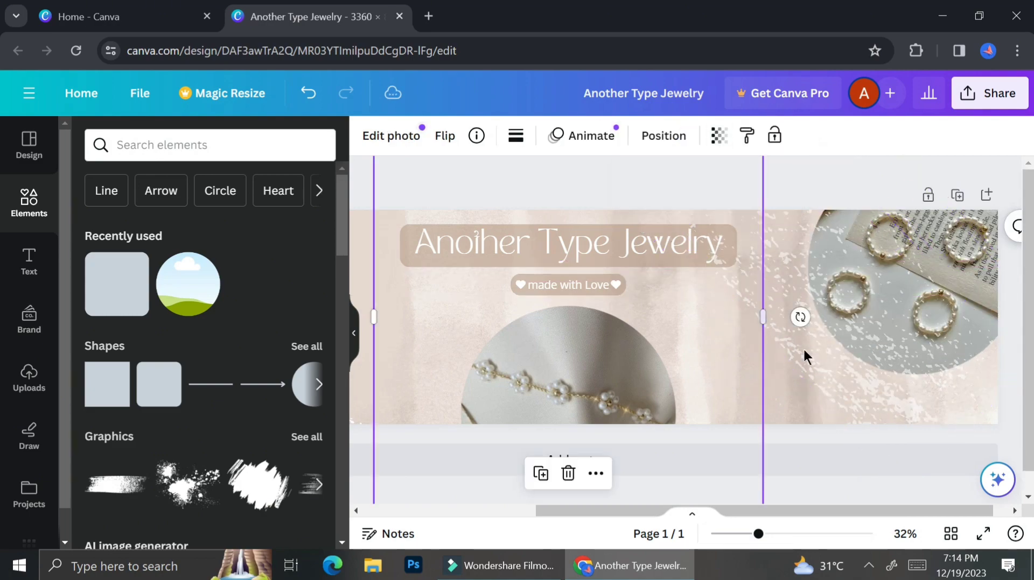
pyautogui.rightClick(805, 355)
pyautogui.click(707, 431)
# Make the white splatter graphic beside the bracelet photo more transparent to match the opposite one
pyautogui.hscroll(-3, 435, 374)
pyautogui.click(435, 374)
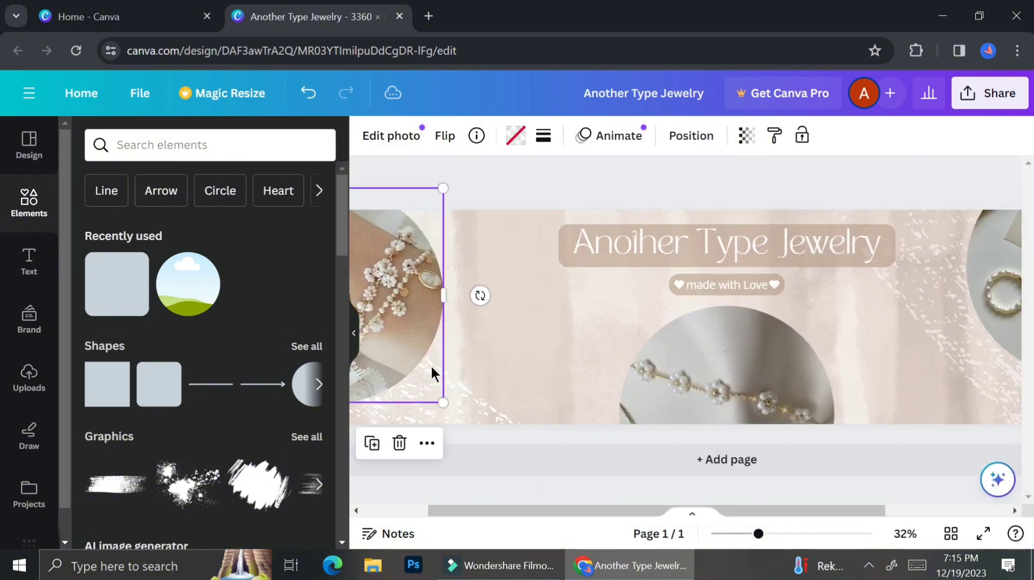
pyautogui.click(433, 371)
pyautogui.click(787, 134)
pyautogui.moveTo(787, 200); pyautogui.dragTo(737, 201)
pyautogui.click(850, 323)
pyautogui.moveTo(757, 534); pyautogui.dragTo(744, 534)
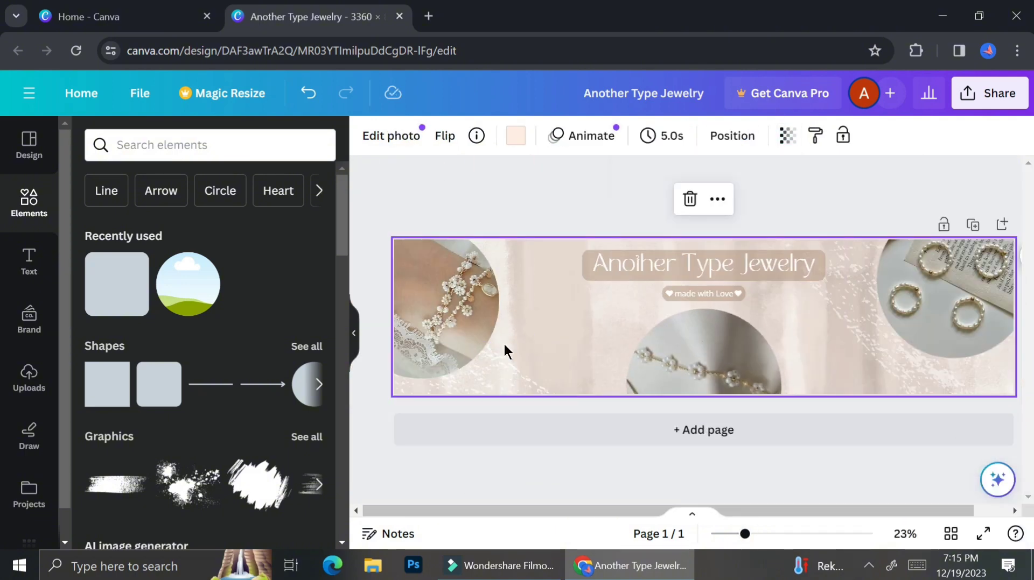
# Search the elements library for "beads" and show all matching graphics
pyautogui.click(229, 146)
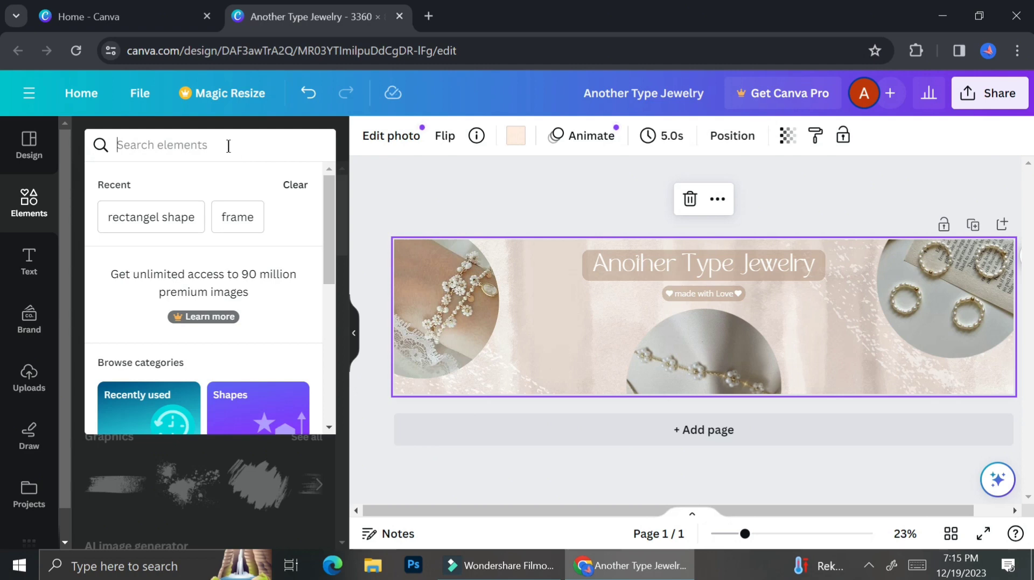
pyautogui.write('beads')
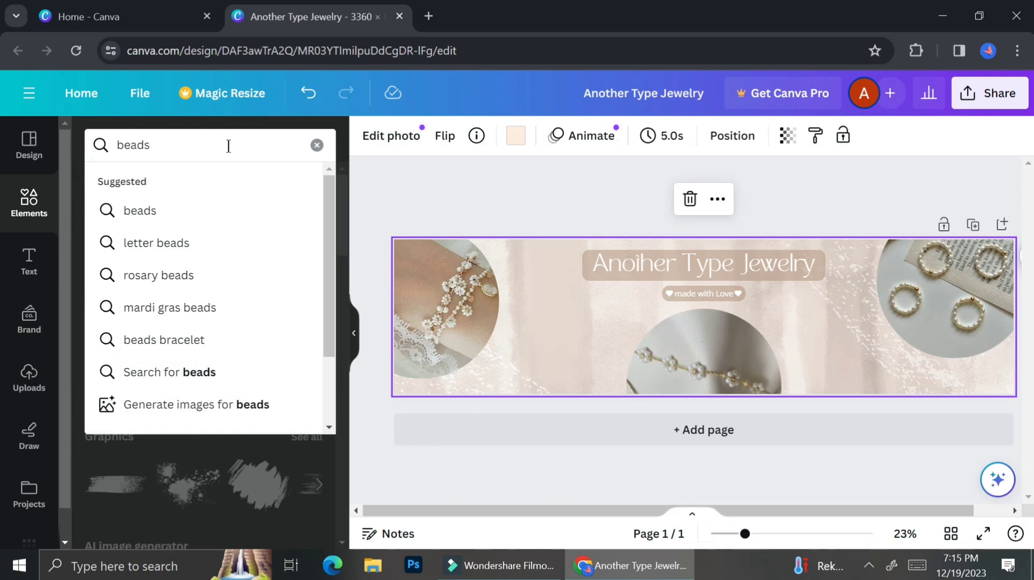
pyautogui.press('Return')
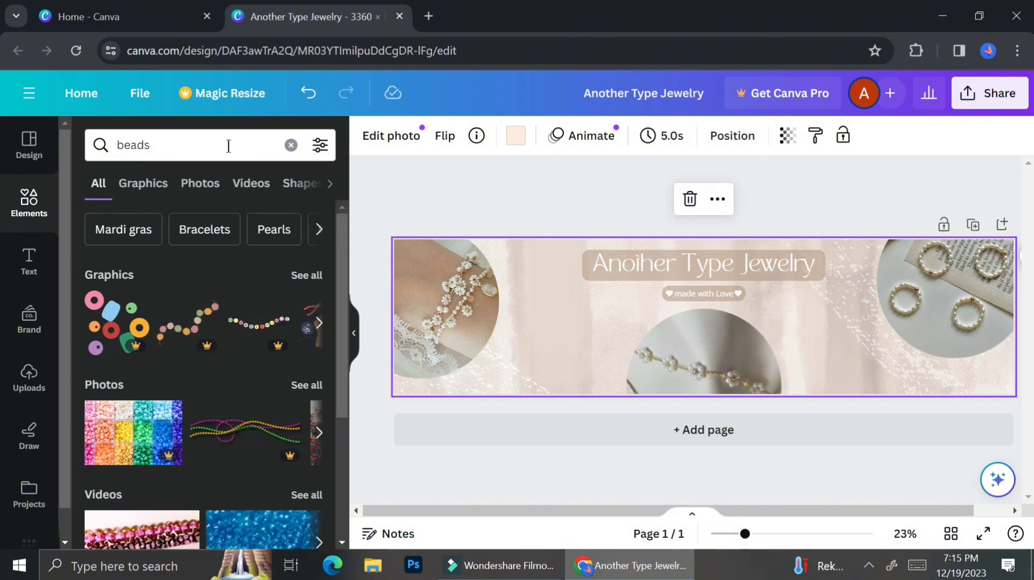
pyautogui.scroll(-4, 235, 396)
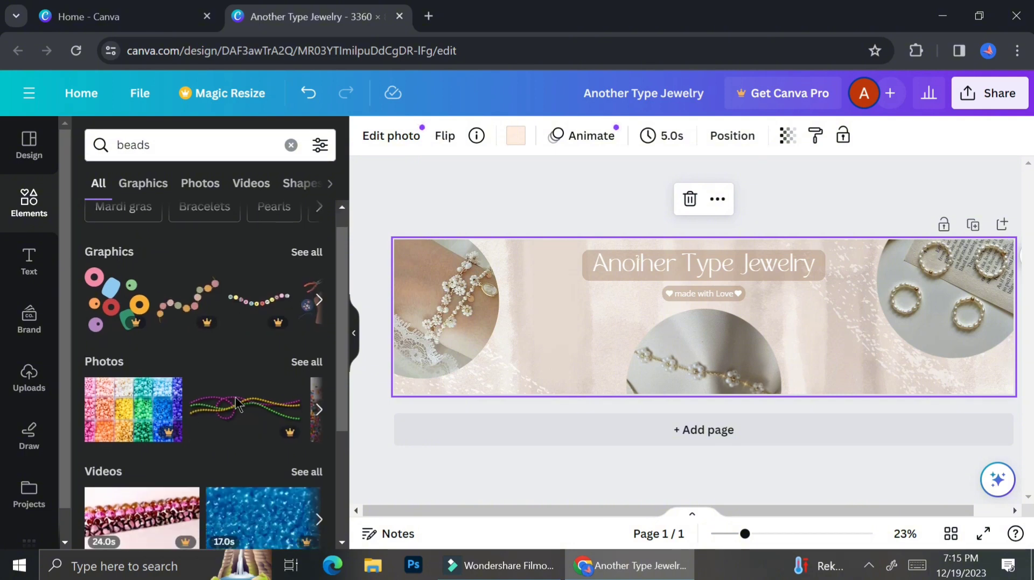
pyautogui.scroll(4, 235, 404)
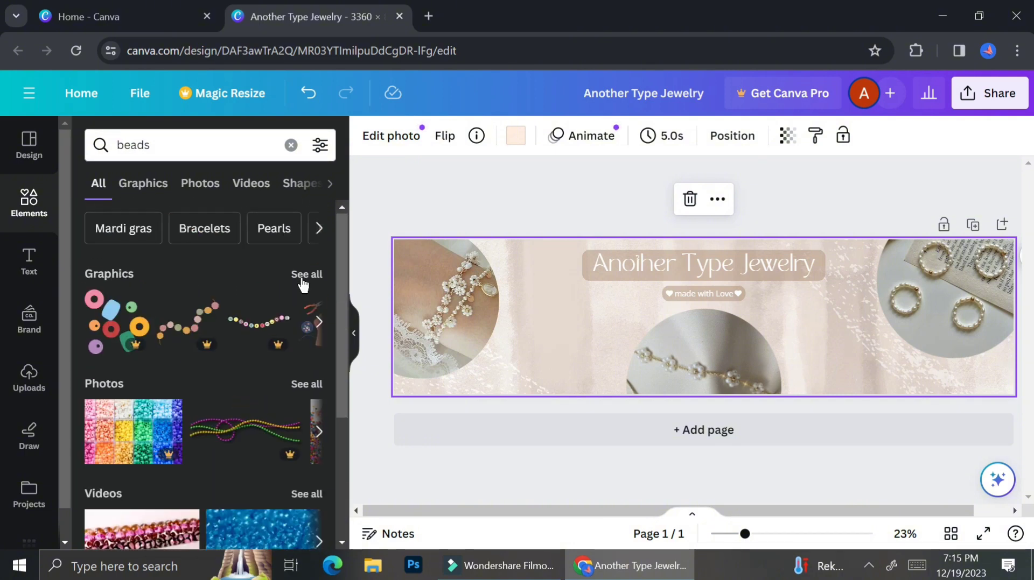
pyautogui.click(306, 274)
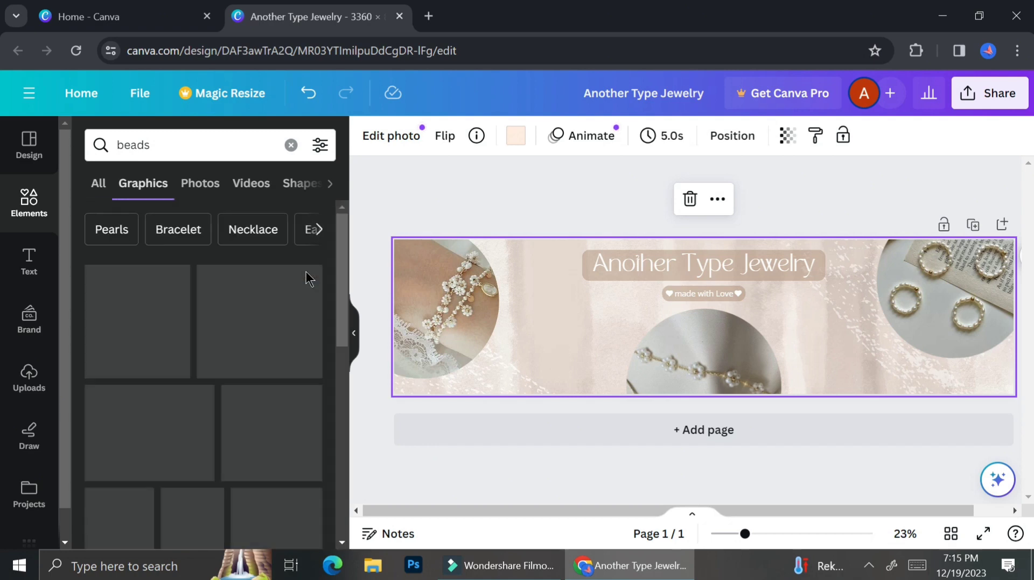
# Browse the beads graphics for a bead or pearl decoration that suits the jewellery banner
pyautogui.scroll(-3, 210, 407)
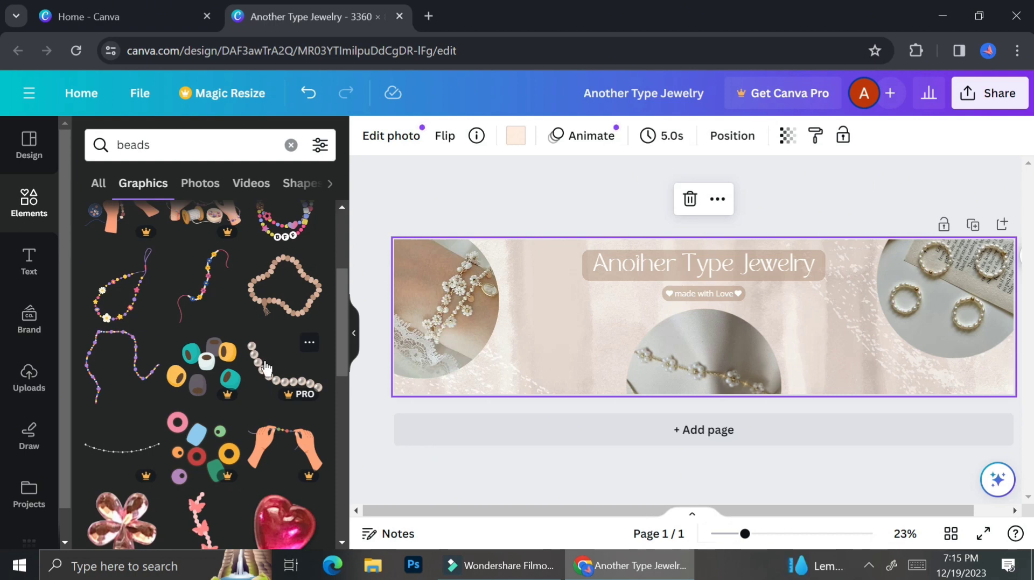
pyautogui.scroll(-5, 264, 369)
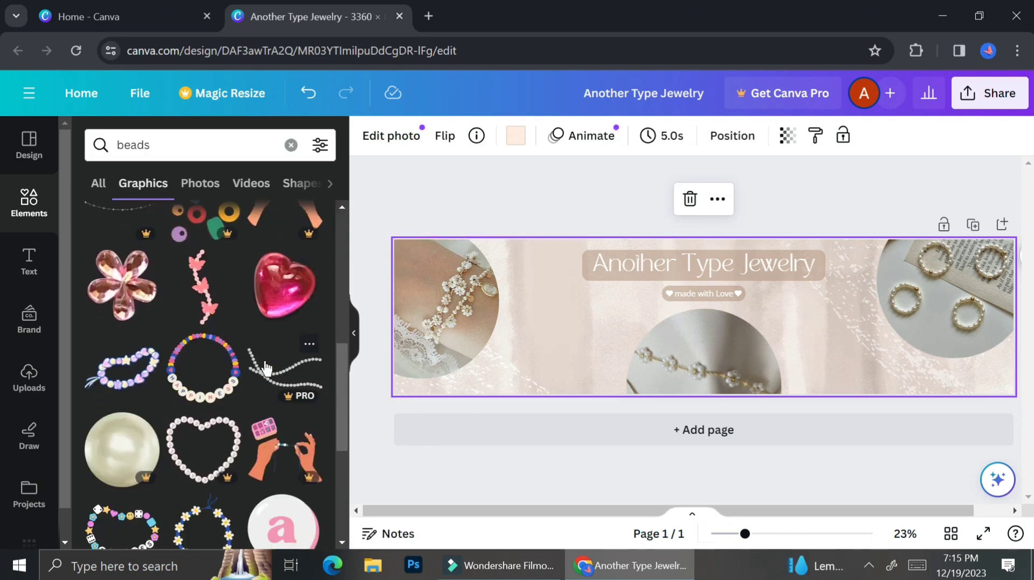
pyautogui.scroll(-3, 209, 427)
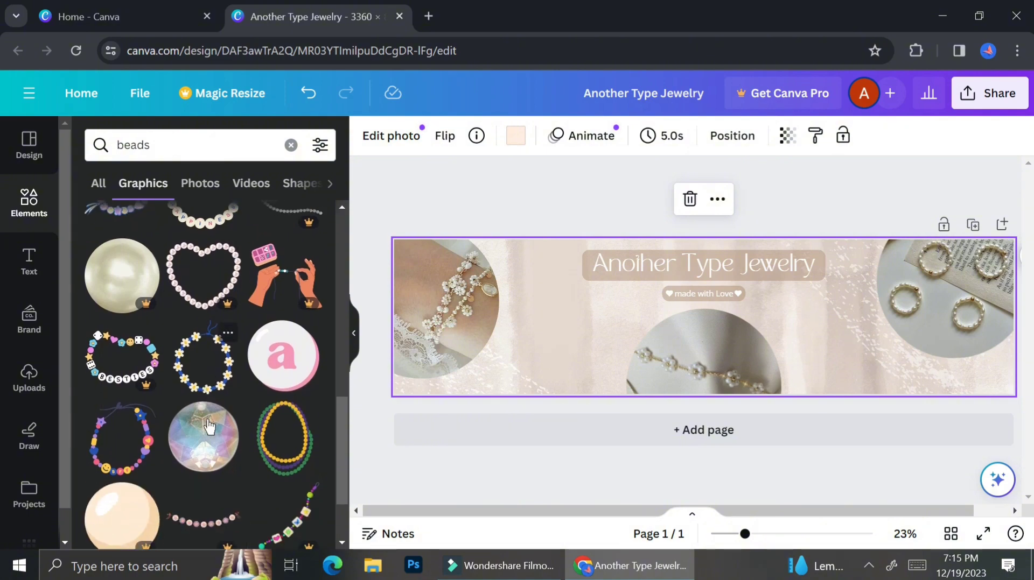
pyautogui.scroll(-4, 209, 427)
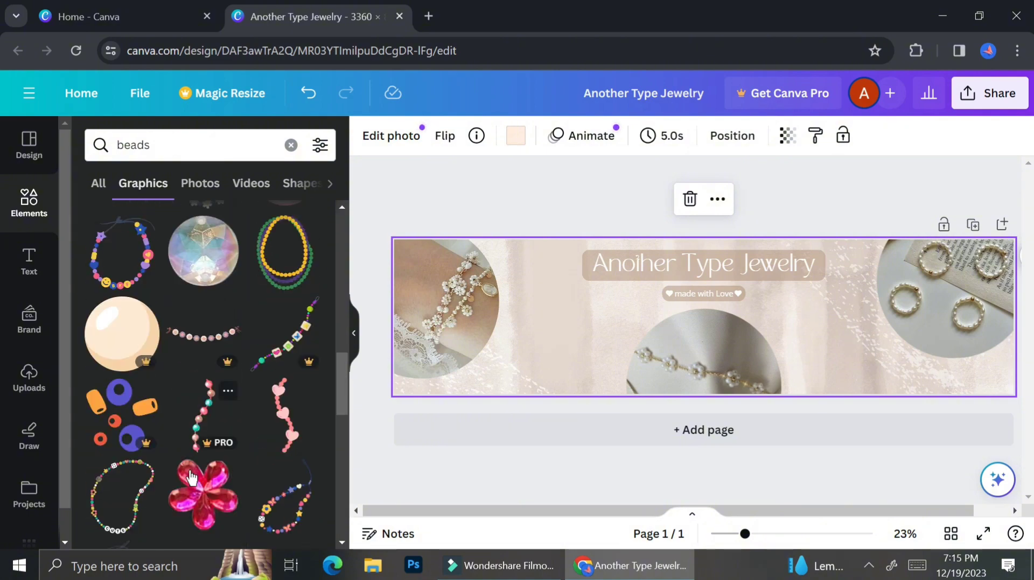
pyautogui.scroll(-1, 191, 478)
pyautogui.scroll(-2, 192, 478)
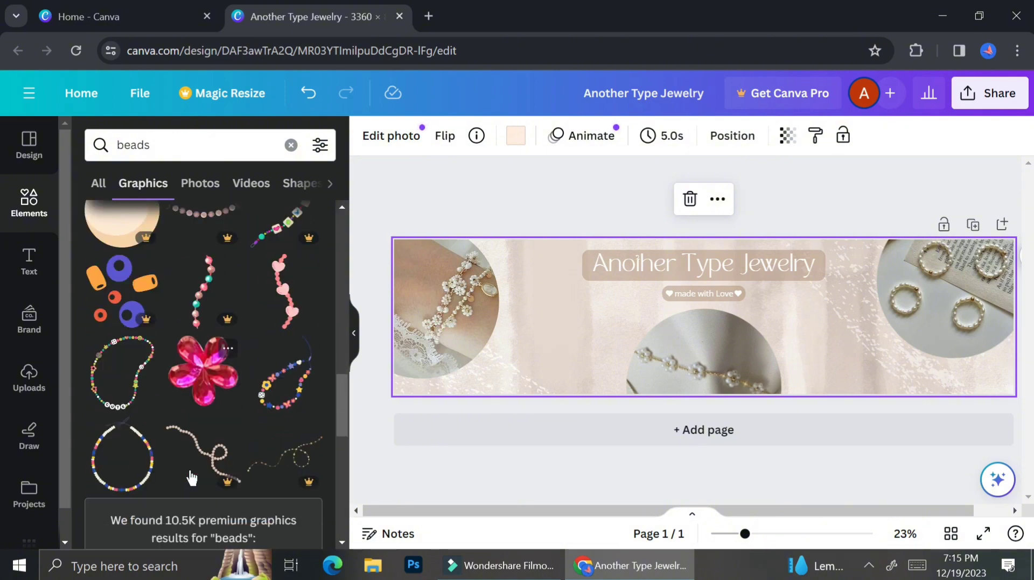
pyautogui.scroll(-5, 191, 477)
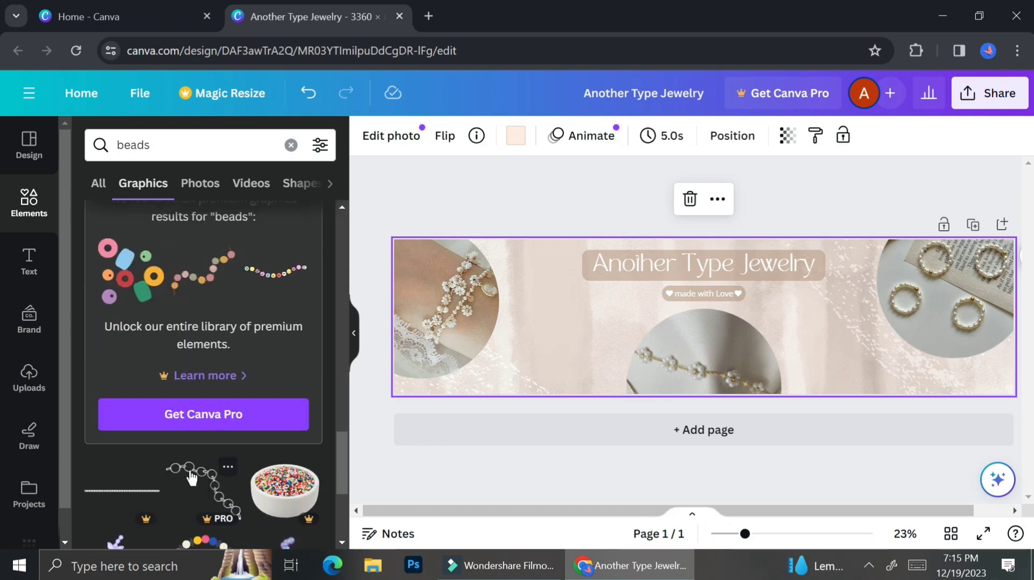
pyautogui.scroll(-4, 191, 478)
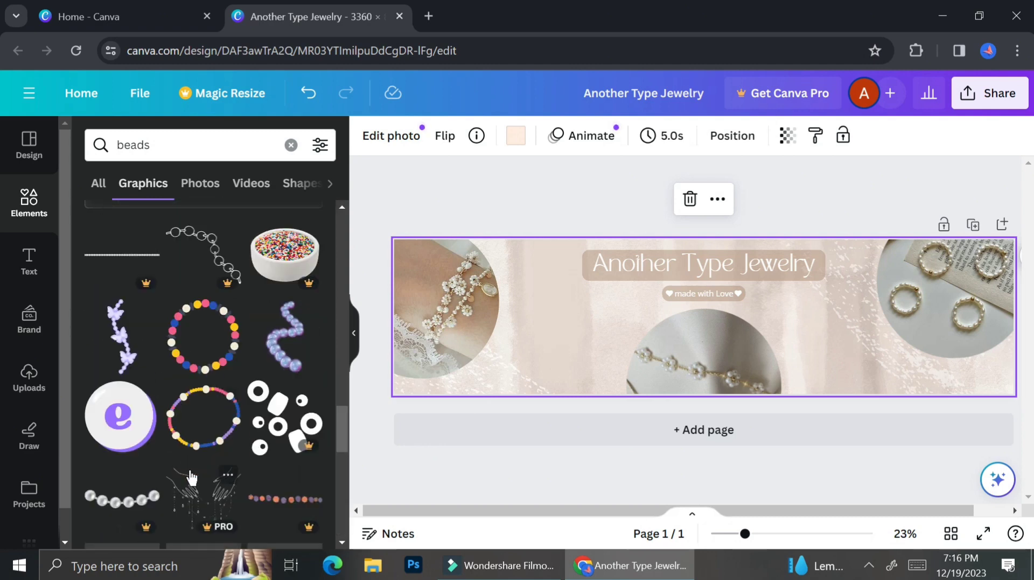
pyautogui.scroll(-3, 191, 478)
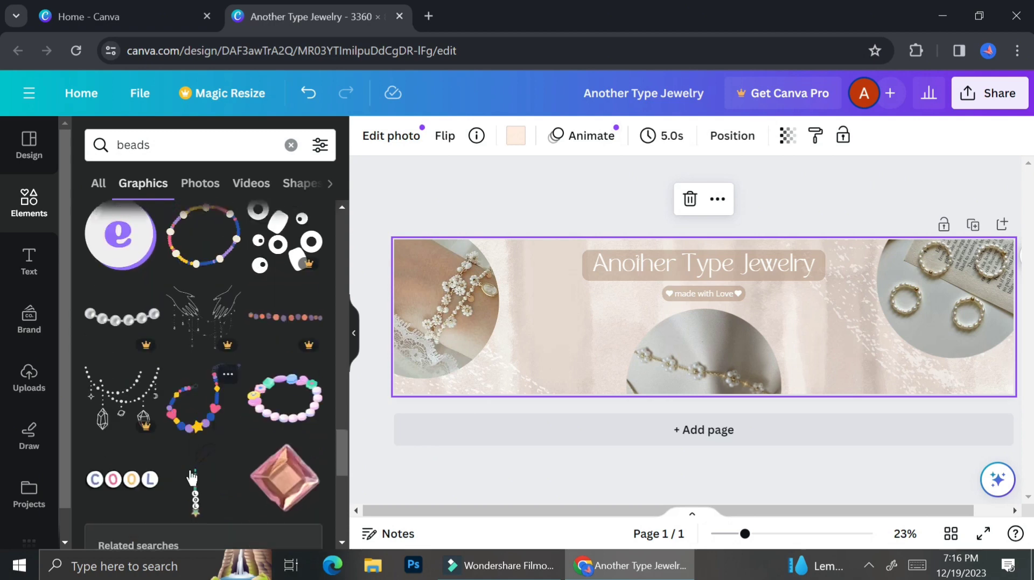
pyautogui.scroll(-3, 191, 477)
pyautogui.scroll(-2, 189, 472)
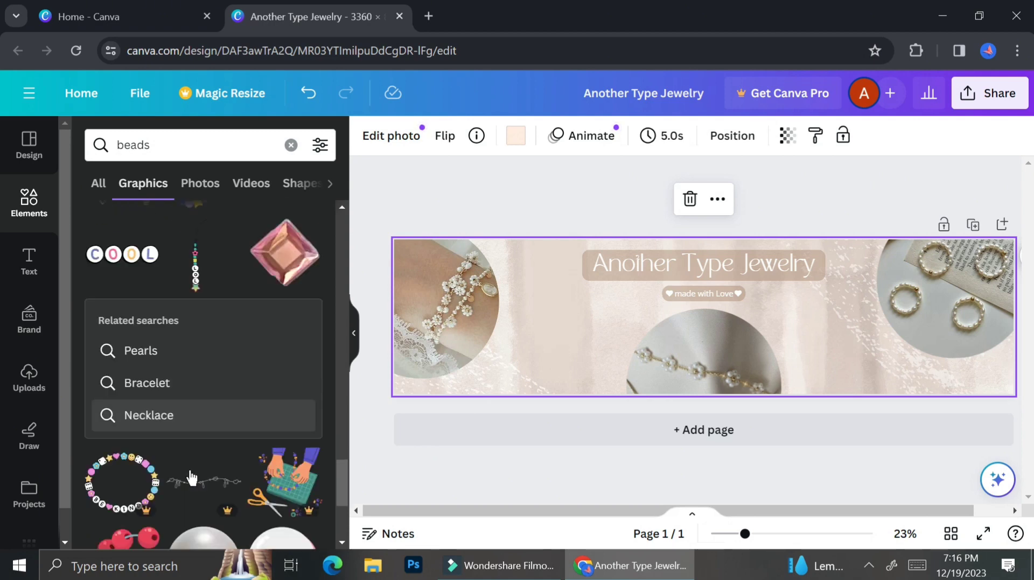
pyautogui.scroll(-2, 189, 473)
pyautogui.scroll(-1, 189, 476)
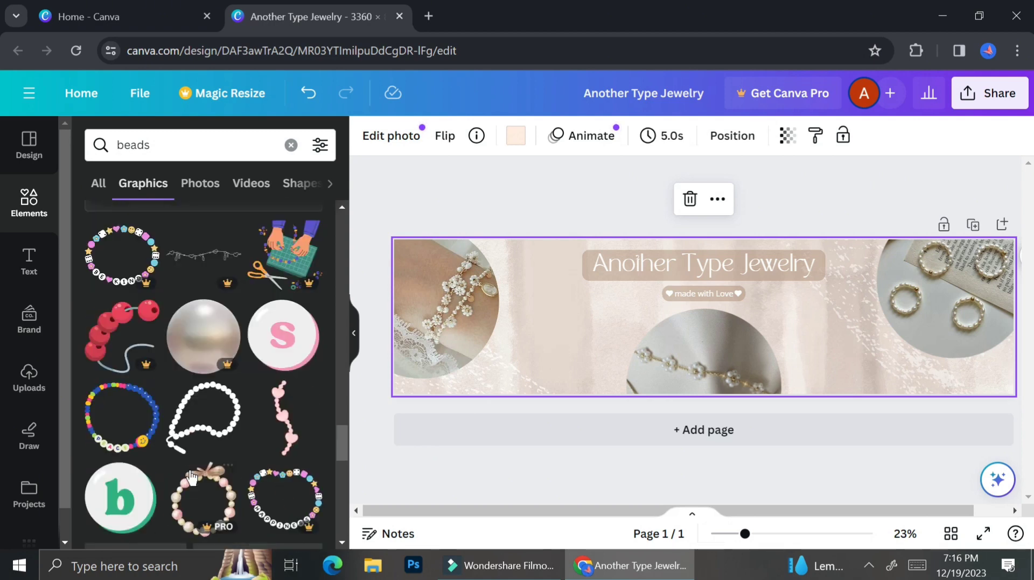
pyautogui.scroll(-3, 191, 477)
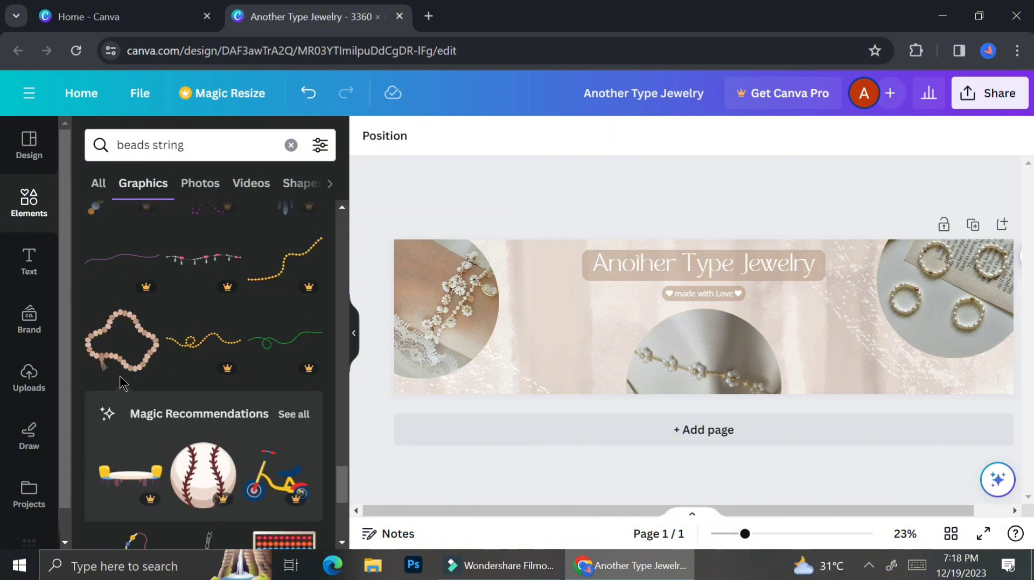
# Add the brown bead bracelet graphic from the "beads string" results and place it beside the bracelet photo
pyautogui.click(125, 378)
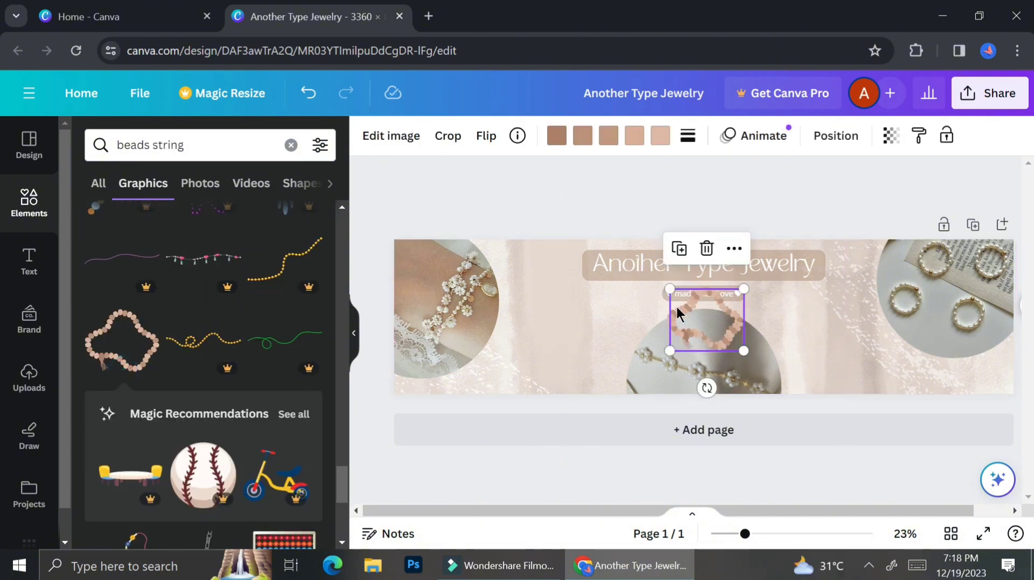
pyautogui.moveTo(678, 316); pyautogui.dragTo(507, 308)
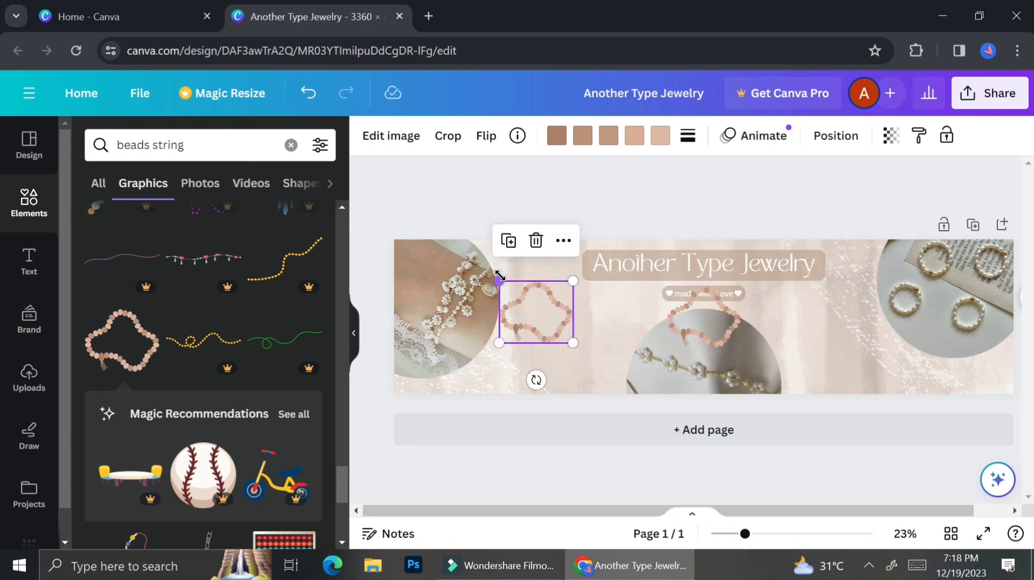
# Try recolouring the bracelet graphic's lightest beads to pale cream, and undo the change
pyautogui.click(658, 139)
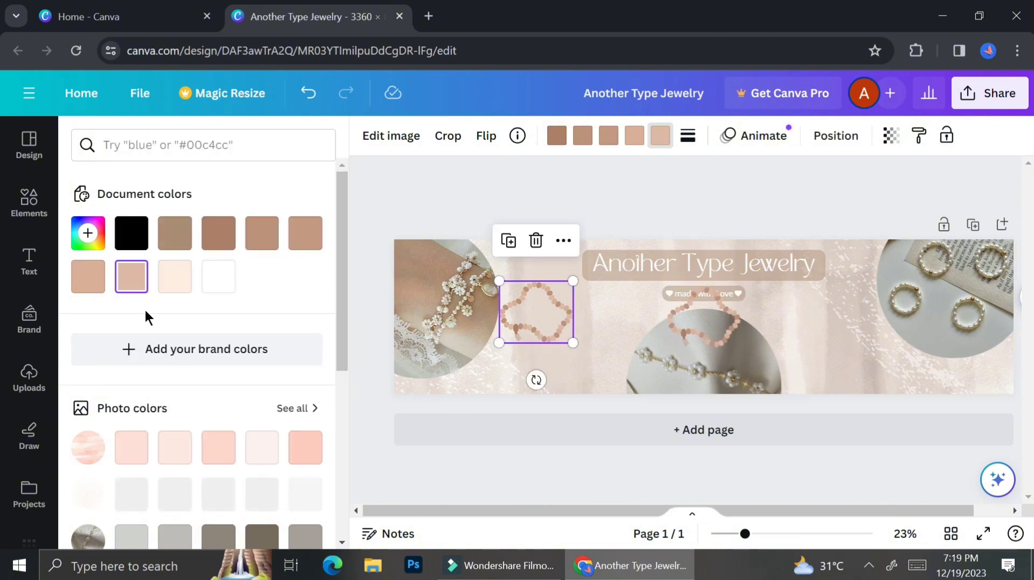
pyautogui.click(177, 278)
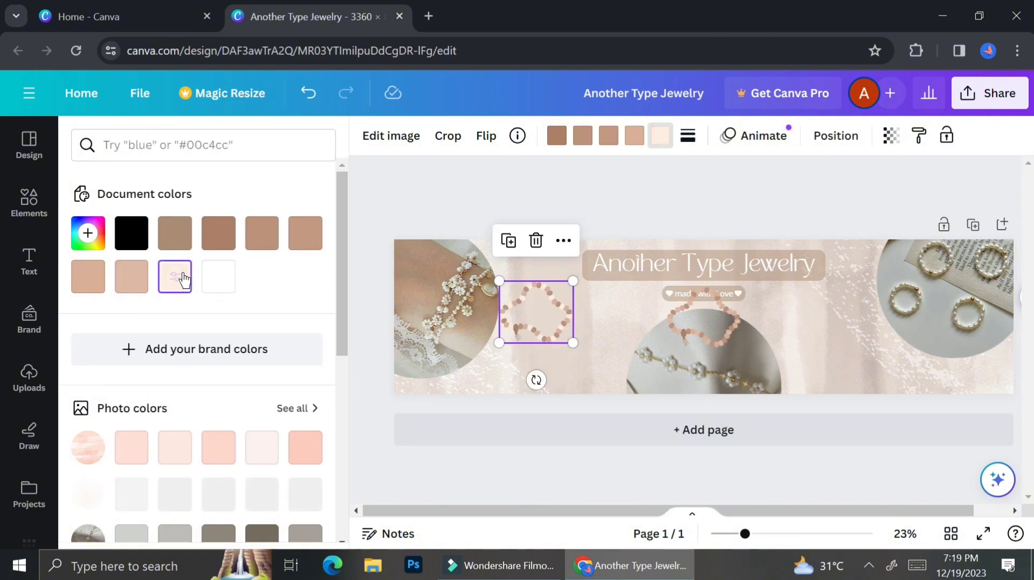
pyautogui.click(182, 277)
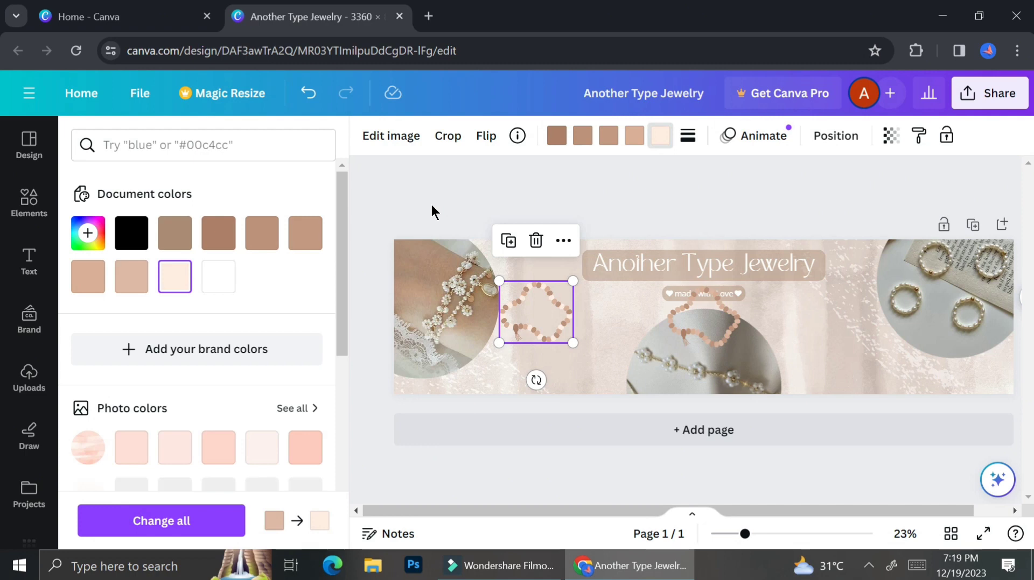
pyautogui.hotkey('ctrl', 'z')
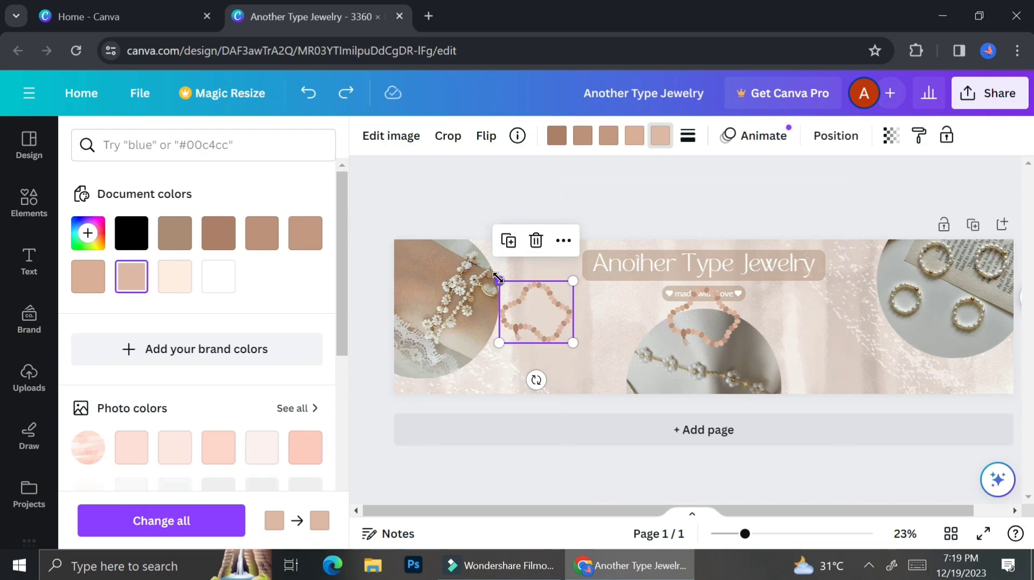
# Enlarge the bead string well beyond the banner's edge and rotate it so its beads curve around the bracelet photo
pyautogui.moveTo(499, 280); pyautogui.dragTo(347, 254)
pyautogui.moveTo(552, 310); pyautogui.dragTo(532, 346)
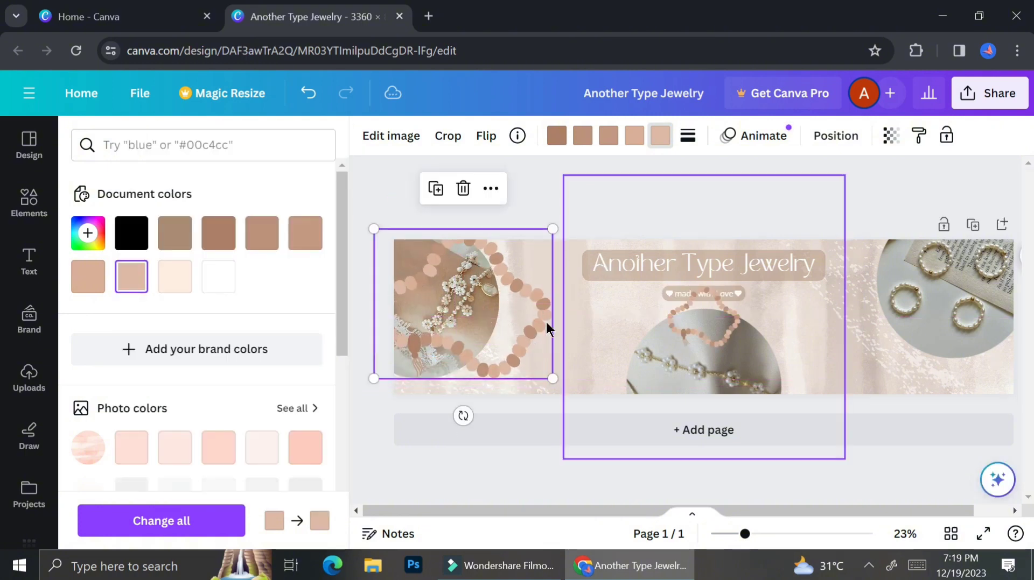
pyautogui.moveTo(370, 230); pyautogui.dragTo(324, 225)
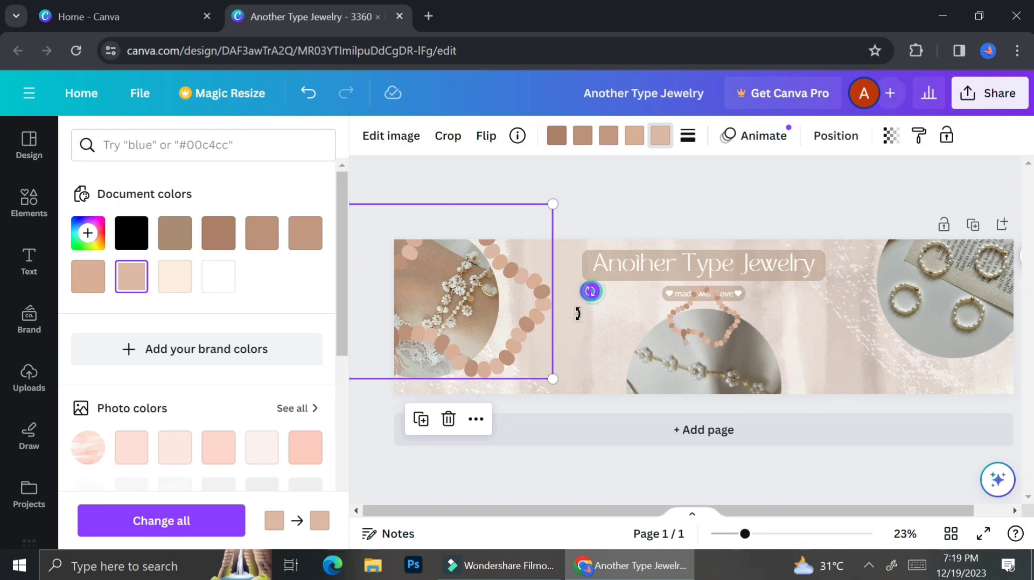
pyautogui.moveTo(577, 313); pyautogui.dragTo(504, 394)
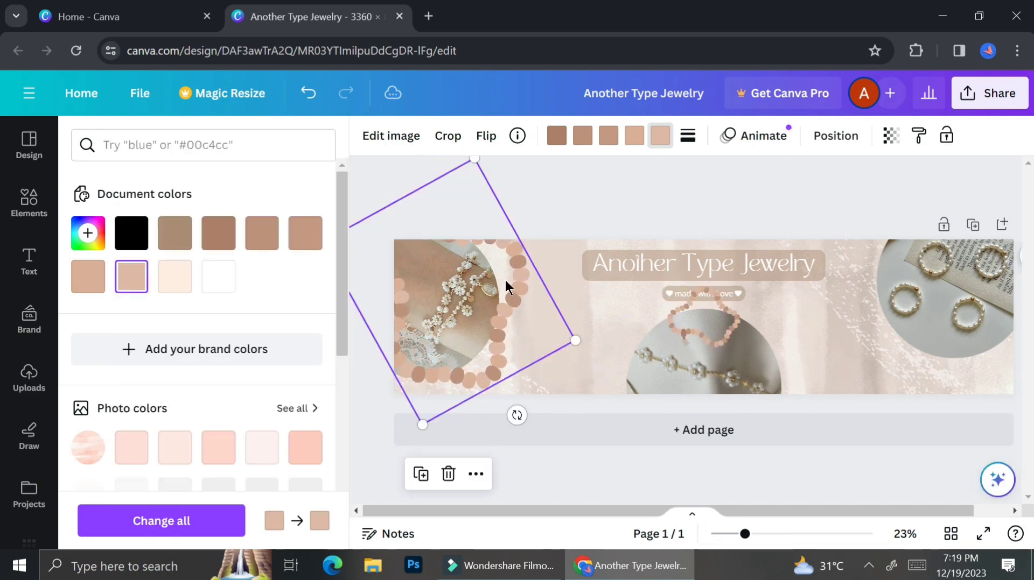
pyautogui.moveTo(525, 287); pyautogui.dragTo(558, 289)
# Make the large bead string more transparent, send it behind the bracelet photo and enlarge it slightly
pyautogui.click(890, 136)
pyautogui.moveTo(367, 367); pyautogui.dragTo(361, 354)
pyautogui.moveTo(532, 258); pyautogui.dragTo(520, 257)
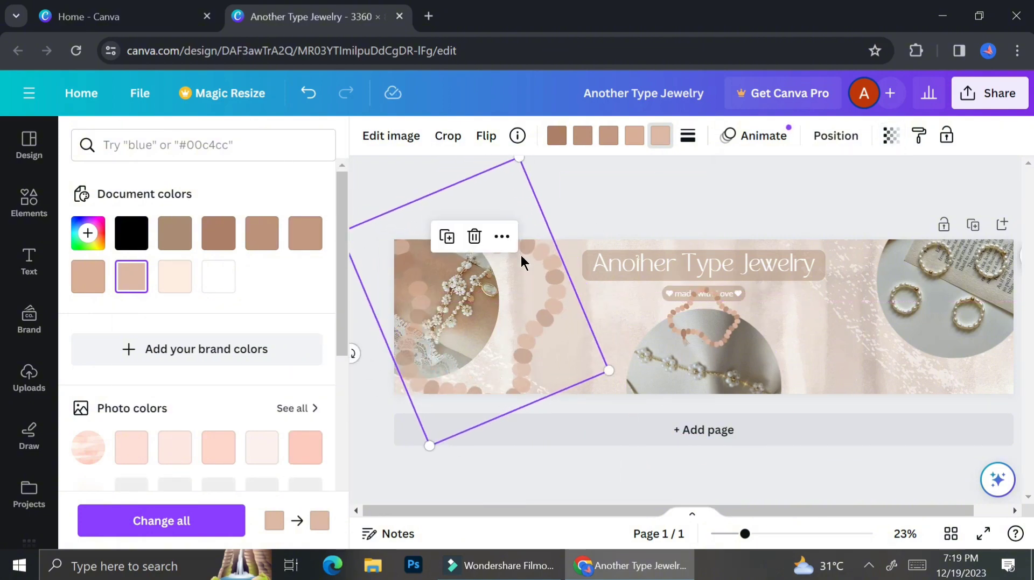
pyautogui.click(502, 236)
pyautogui.moveTo(543, 364)
pyautogui.click(763, 464)
pyautogui.moveTo(429, 446); pyautogui.dragTo(397, 454)
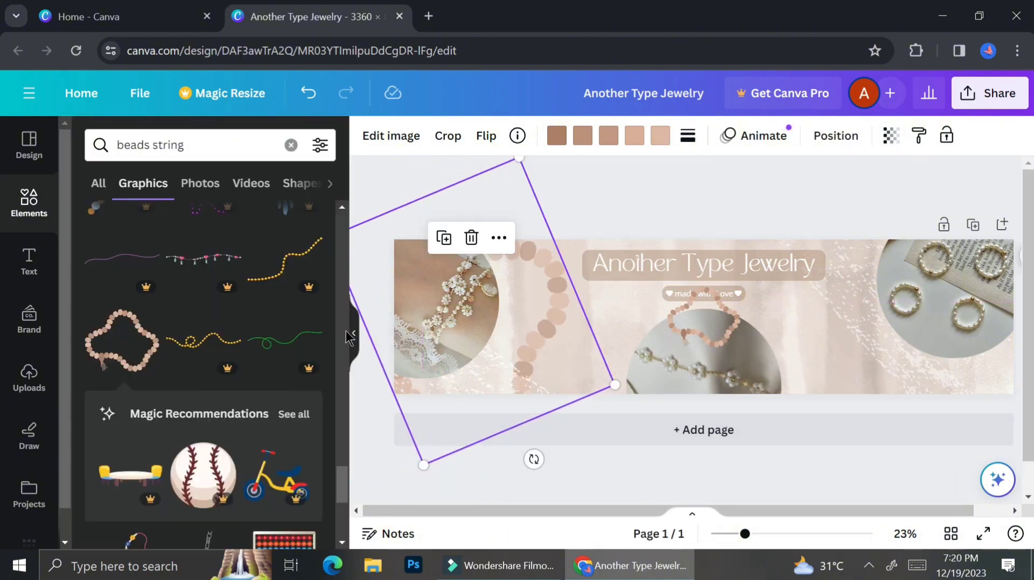
# Adjust the bead string's rotation and position around the bracelet photo, and delete the small extra copy over the middle photo
pyautogui.click(353, 335)
pyautogui.moveTo(186, 361); pyautogui.dragTo(111, 325)
pyautogui.moveTo(375, 292); pyautogui.dragTo(383, 287)
pyautogui.click(566, 332)
pyautogui.press('Delete')
# Duplicate the faded bead string to decorate the area around the ring photo and send the copies to the back
pyautogui.click(375, 346)
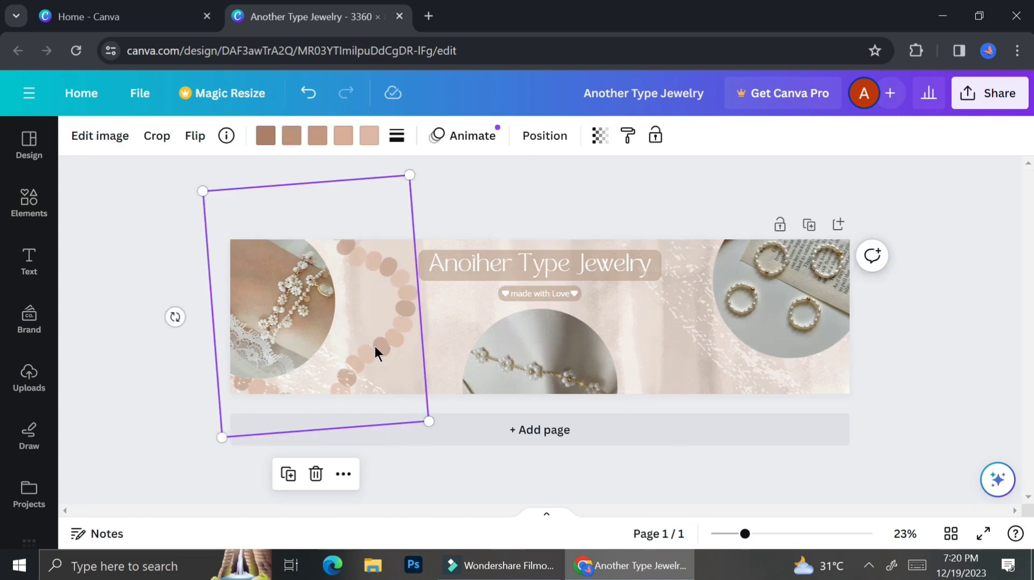
pyautogui.hotkey('ctrl', 'd')
pyautogui.moveTo(394, 335); pyautogui.dragTo(744, 214)
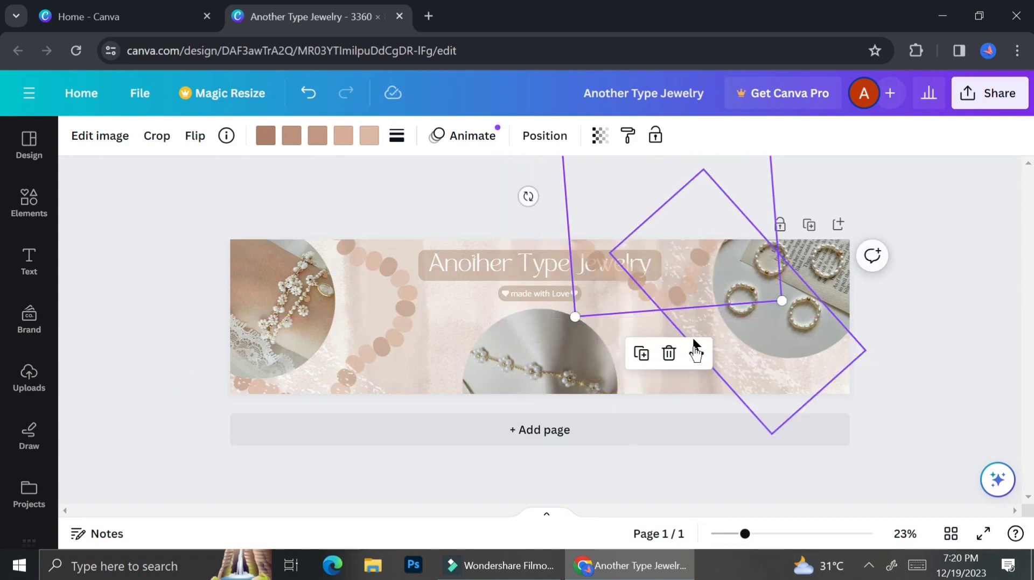
pyautogui.click(695, 354)
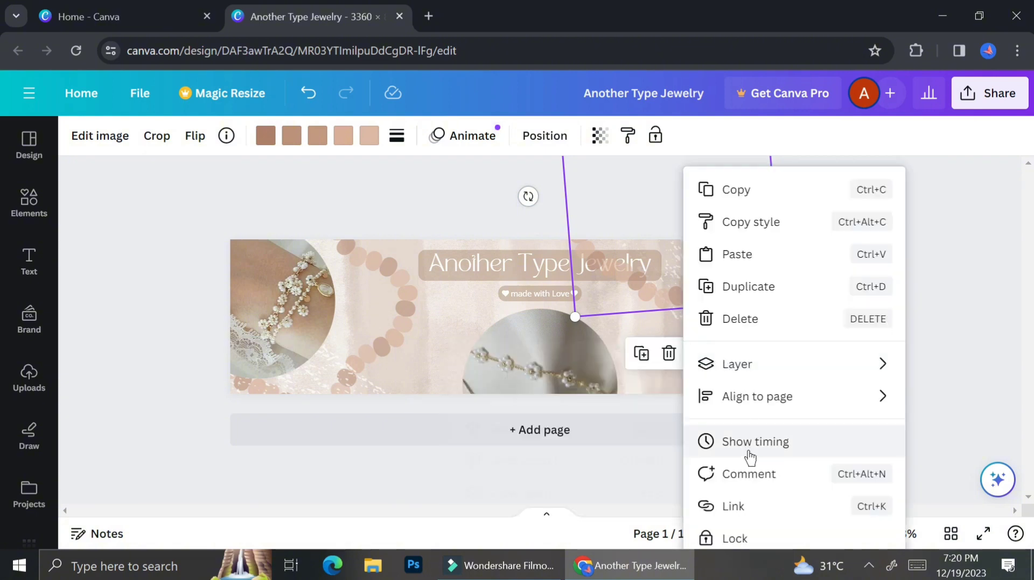
pyautogui.moveTo(839, 366)
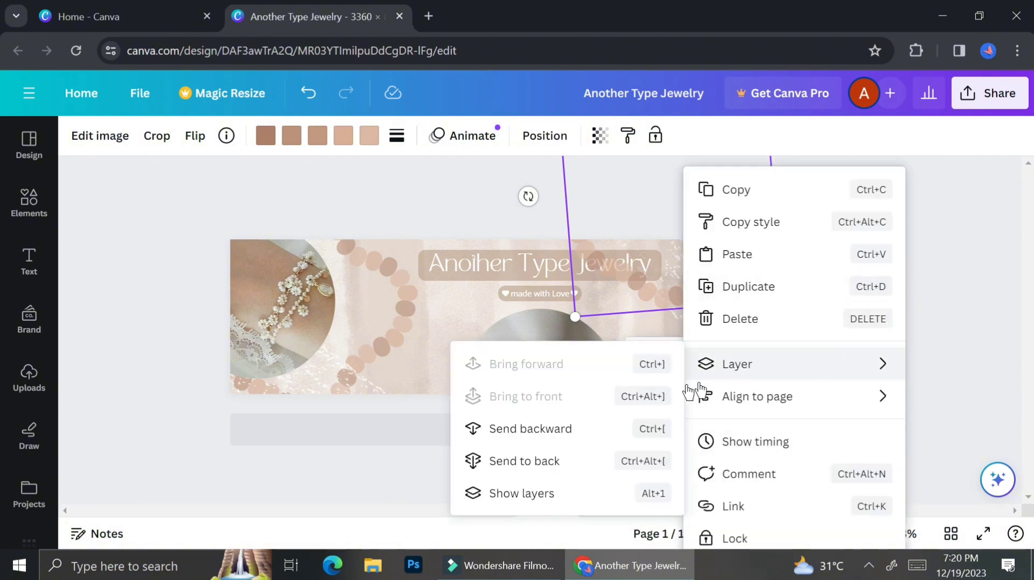
pyautogui.click(561, 464)
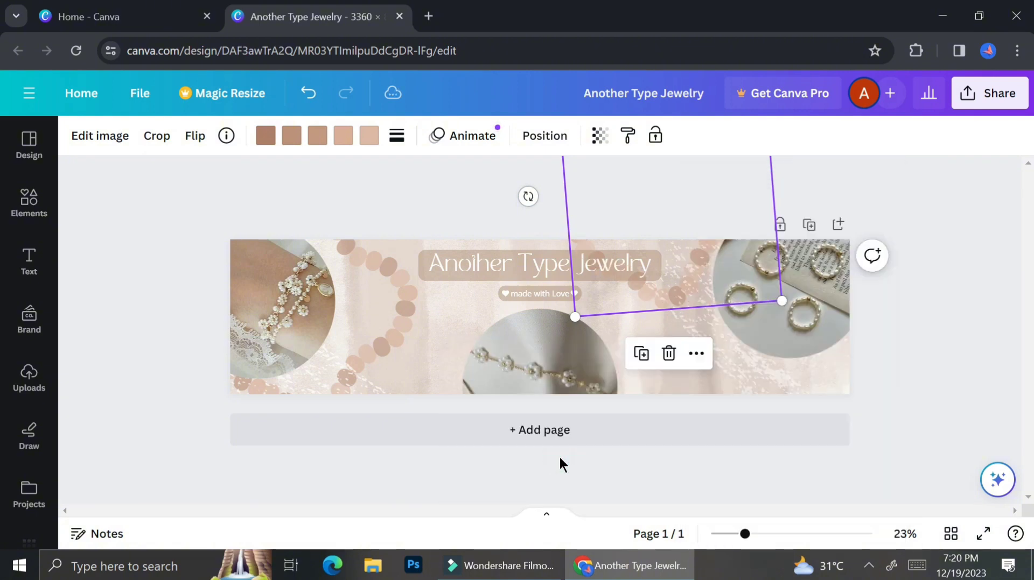
pyautogui.click(711, 364)
pyautogui.click(720, 495)
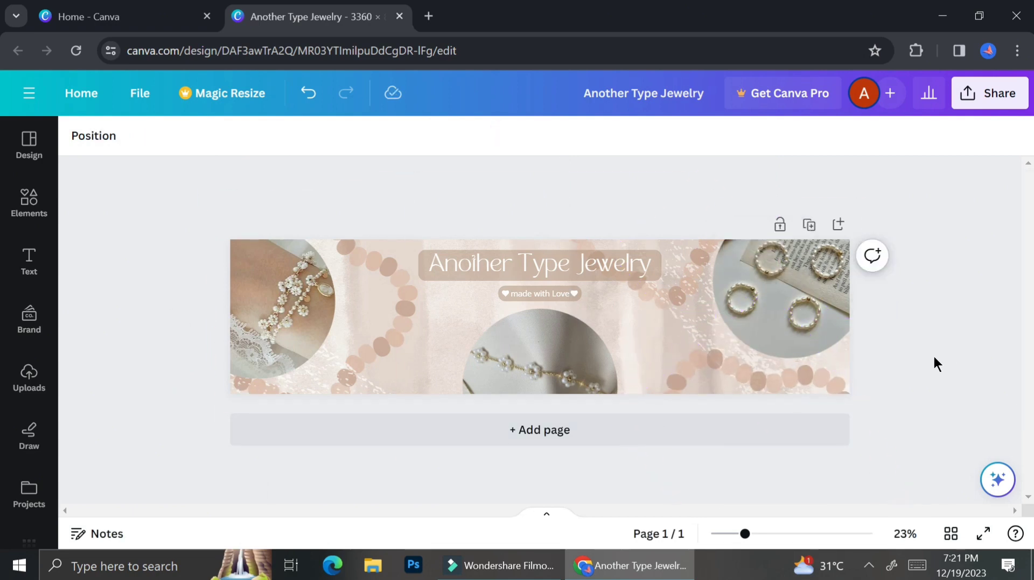
pyautogui.hotkey('ctrl', 'z')
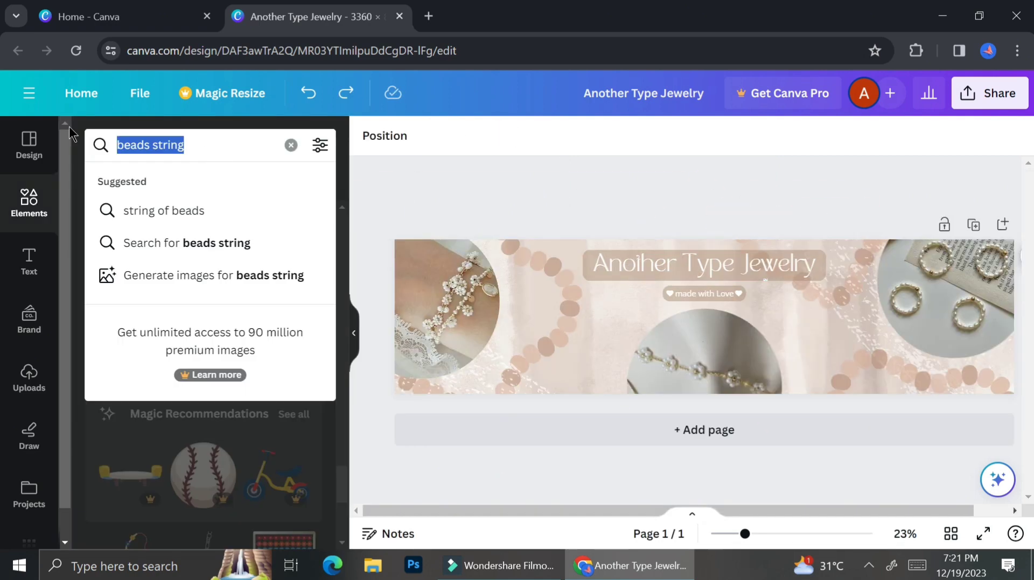
# Search the graphics for "instagram icon" and place the outlined retro camera icon at the banner's lower edge beside the bracelet photo
pyautogui.write('instag')
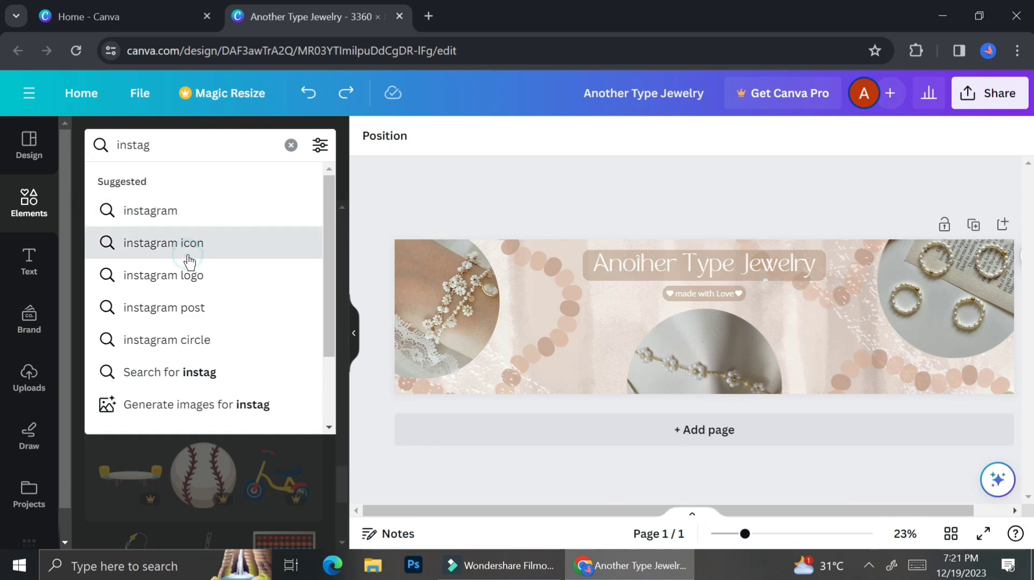
pyautogui.click(188, 256)
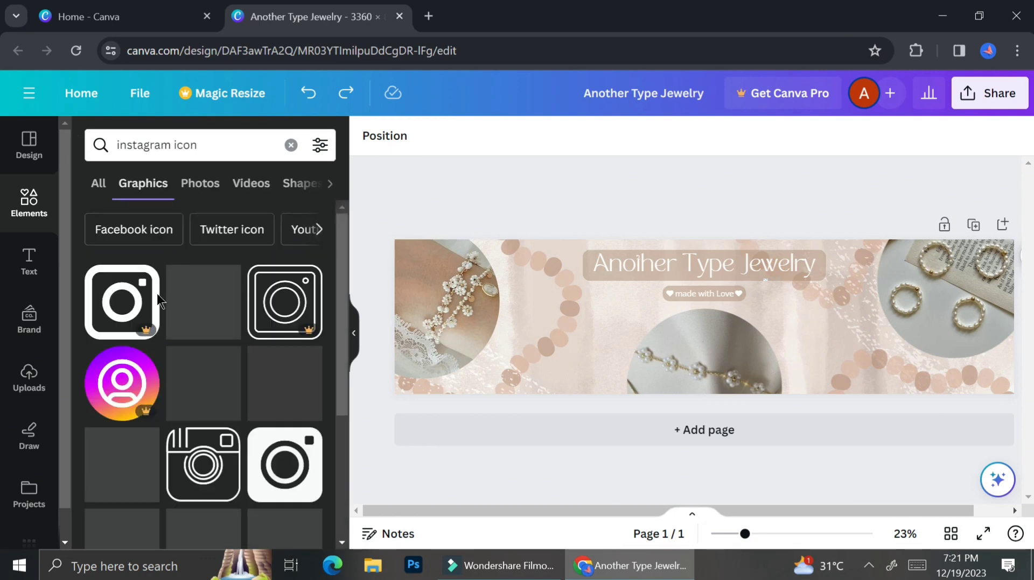
pyautogui.scroll(-2, 210, 323)
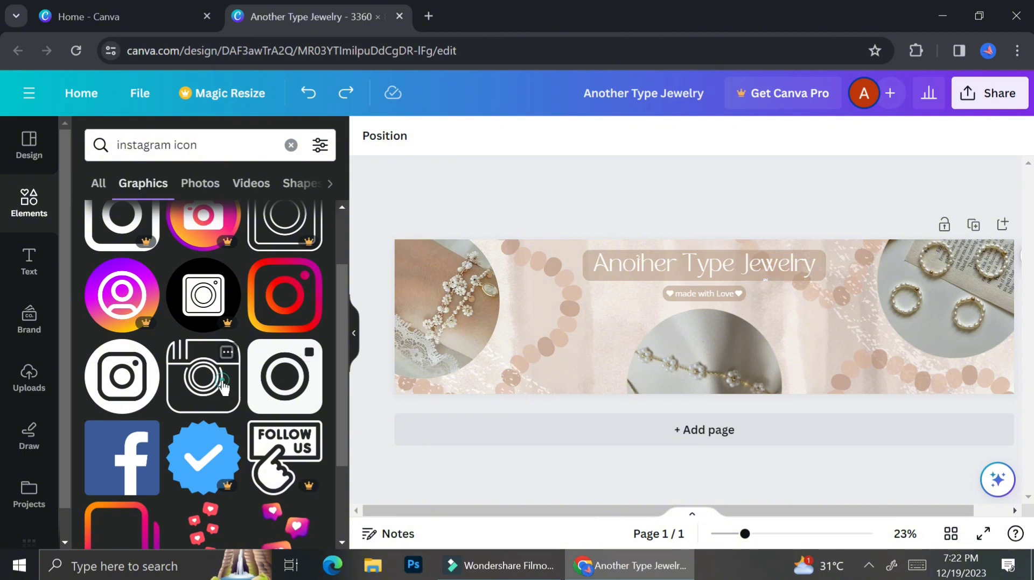
pyautogui.click(239, 392)
pyautogui.moveTo(704, 321); pyautogui.dragTo(504, 371)
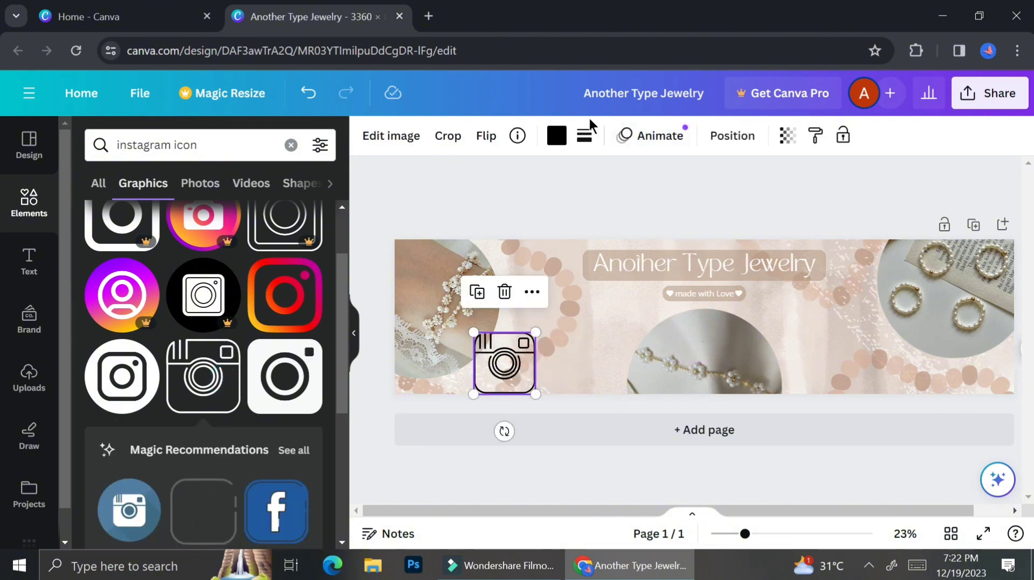
# Recolour the camera icon white, shrink it to a small size and position it near the banner's lower edge
pyautogui.click(556, 136)
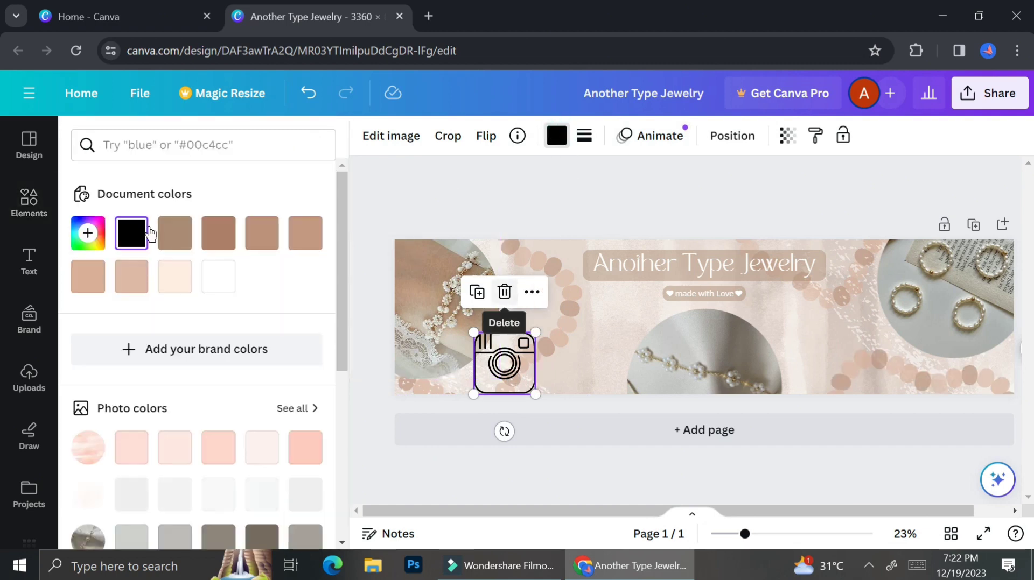
pyautogui.click(218, 276)
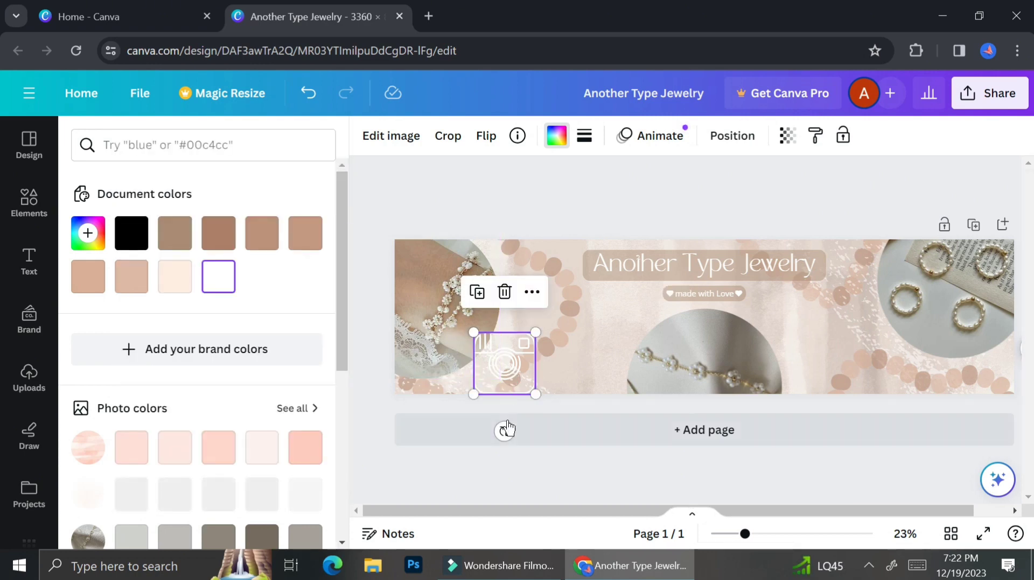
pyautogui.moveTo(535, 394); pyautogui.dragTo(513, 375)
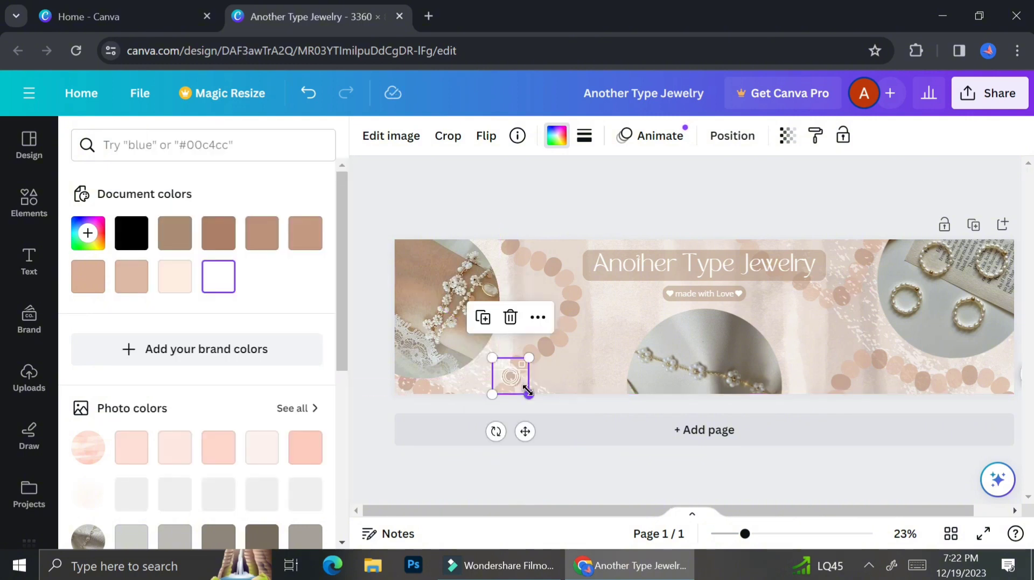
pyautogui.moveTo(515, 385); pyautogui.dragTo(512, 378)
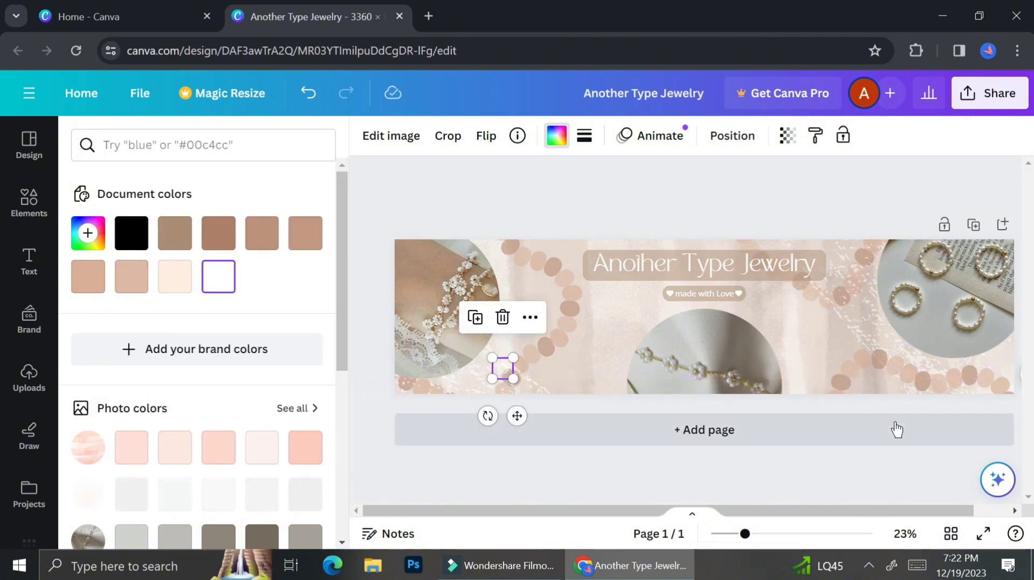
pyautogui.click(767, 536)
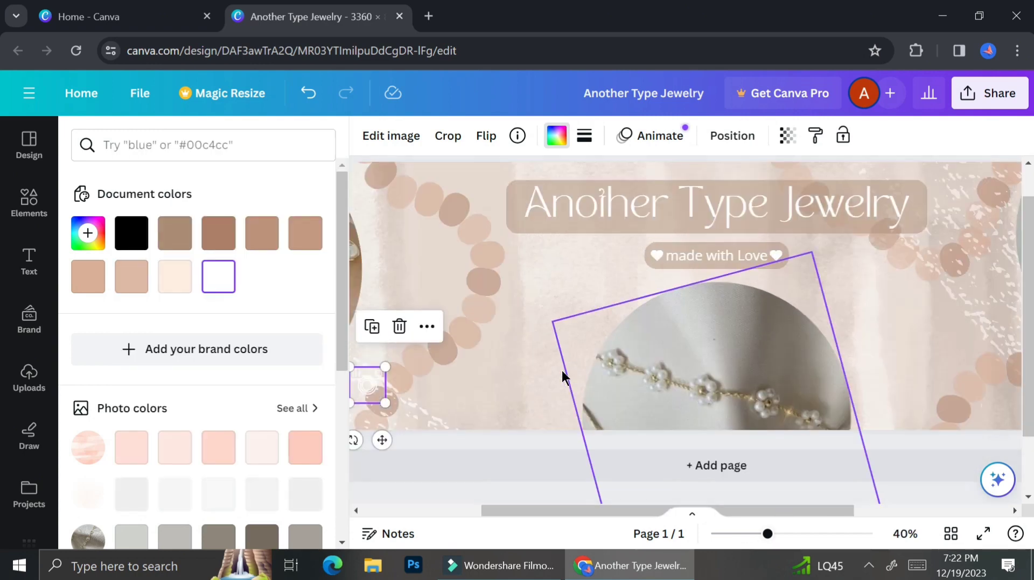
pyautogui.moveTo(461, 397)
pyautogui.mouseDown()
pyautogui.moveTo(473, 407)
pyautogui.moveTo(464, 411)
pyautogui.mouseUp()
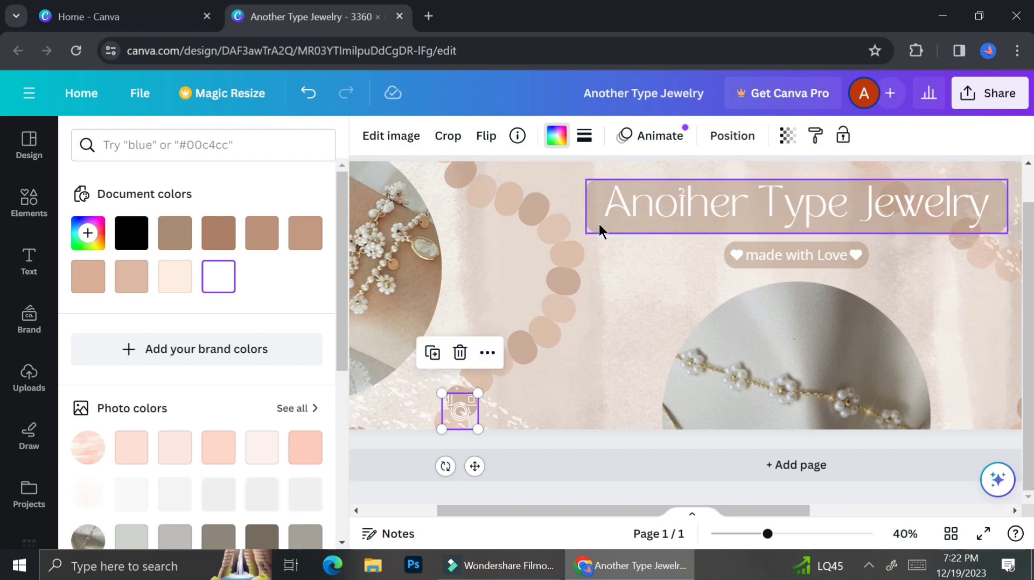
# Duplicate the heading's rounded brown bar and shrink the copy into a small label bar near the camera icon
pyautogui.click(599, 230)
pyautogui.hotkey('ctrl', 'd')
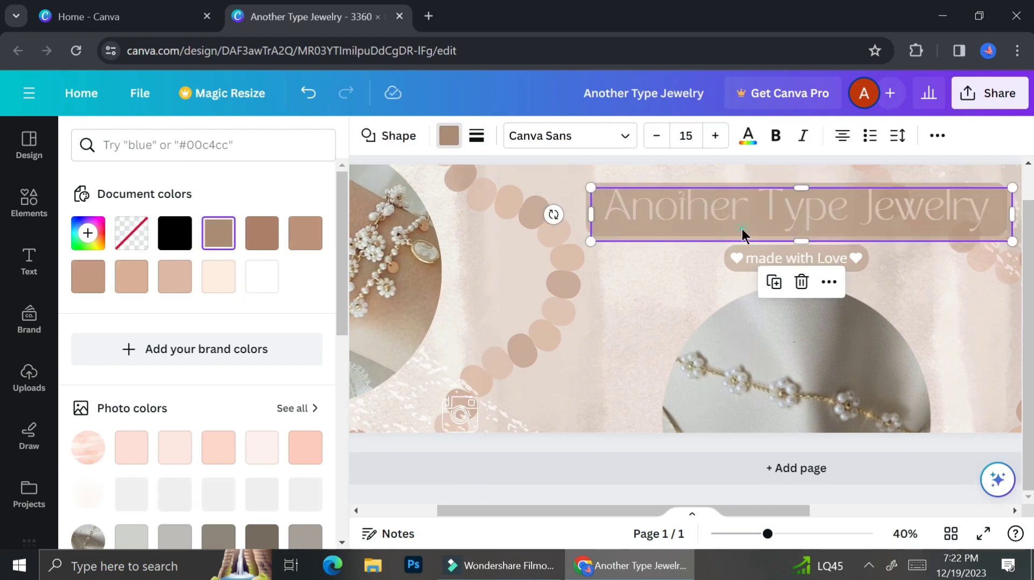
pyautogui.moveTo(743, 233); pyautogui.dragTo(512, 429)
pyautogui.moveTo(787, 417); pyautogui.dragTo(510, 423)
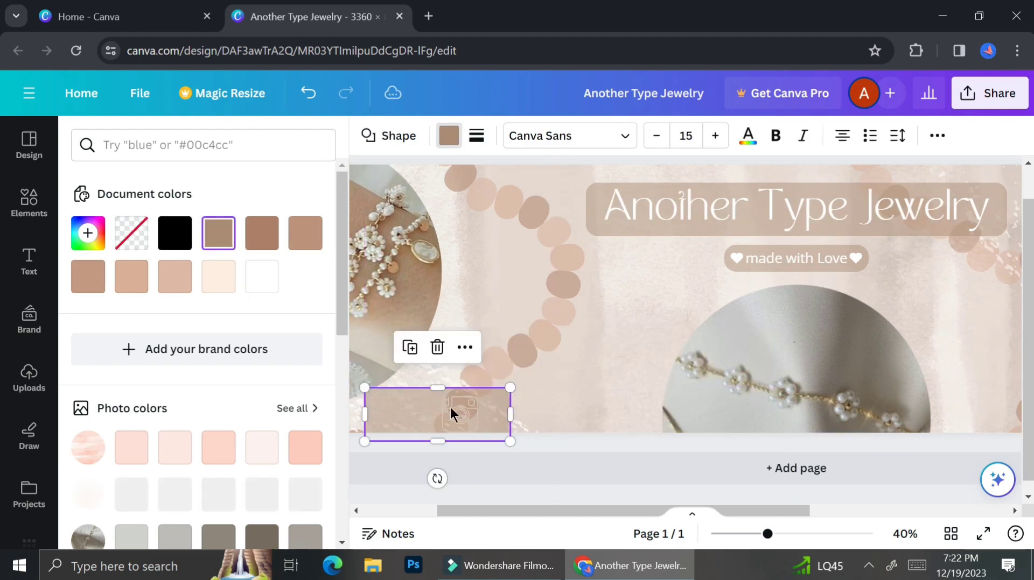
pyautogui.moveTo(450, 413); pyautogui.dragTo(510, 406)
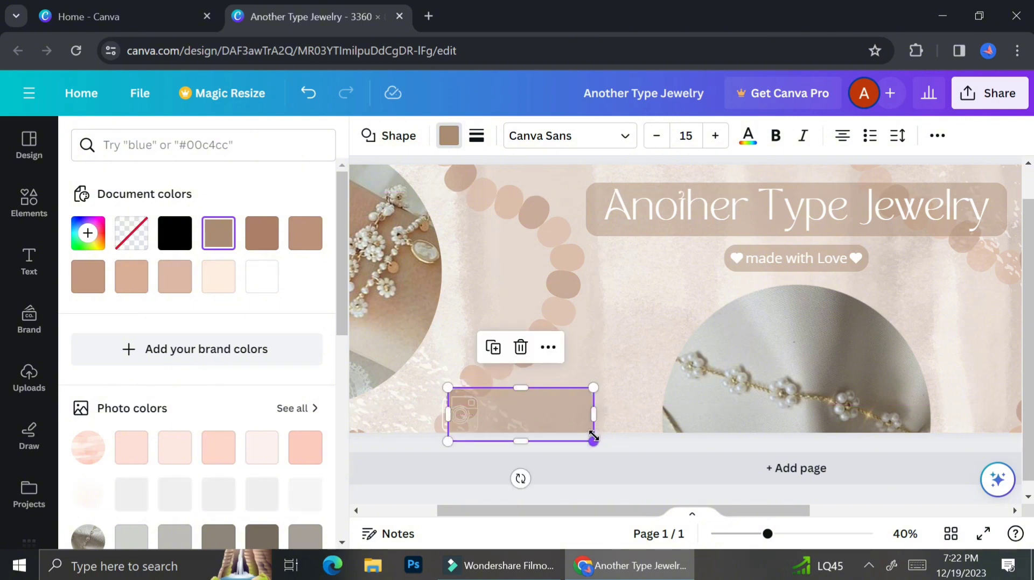
pyautogui.moveTo(591, 434); pyautogui.dragTo(580, 426)
pyautogui.moveTo(557, 409)
pyautogui.mouseDown()
pyautogui.moveTo(599, 408)
pyautogui.moveTo(544, 406)
pyautogui.moveTo(554, 415)
pyautogui.moveTo(564, 408)
pyautogui.mouseUp()
# Align the camera icon and the small brown bar to the right of the beads, and send the bar to the back
pyautogui.click(462, 419)
pyautogui.moveTo(470, 408); pyautogui.dragTo(509, 409)
pyautogui.rightClick(510, 409)
pyautogui.moveTo(662, 287)
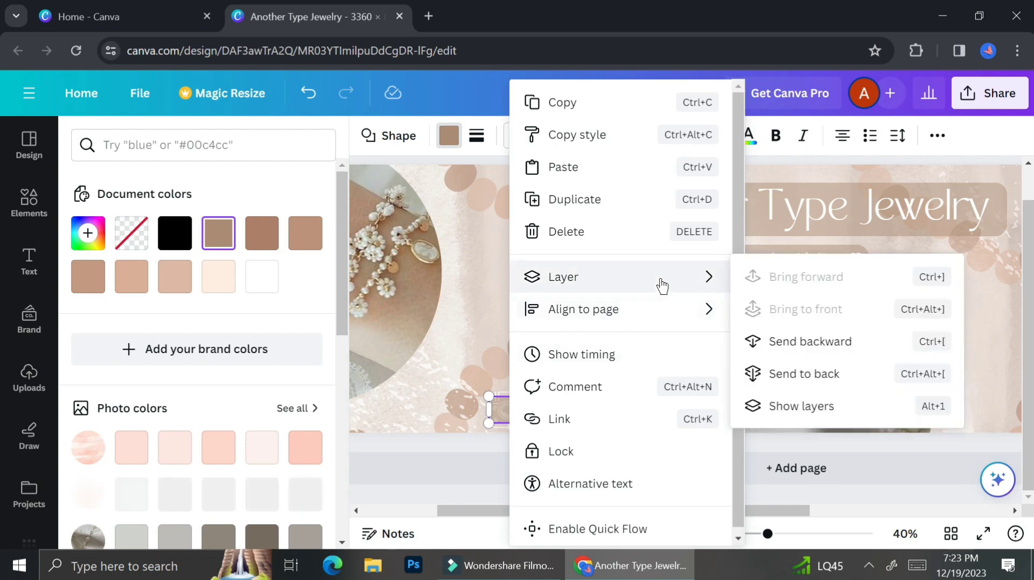
pyautogui.click(803, 379)
# Shrink the white camera icon so it fits inside the start of the small brown bar
pyautogui.click(581, 357)
pyautogui.click(515, 421)
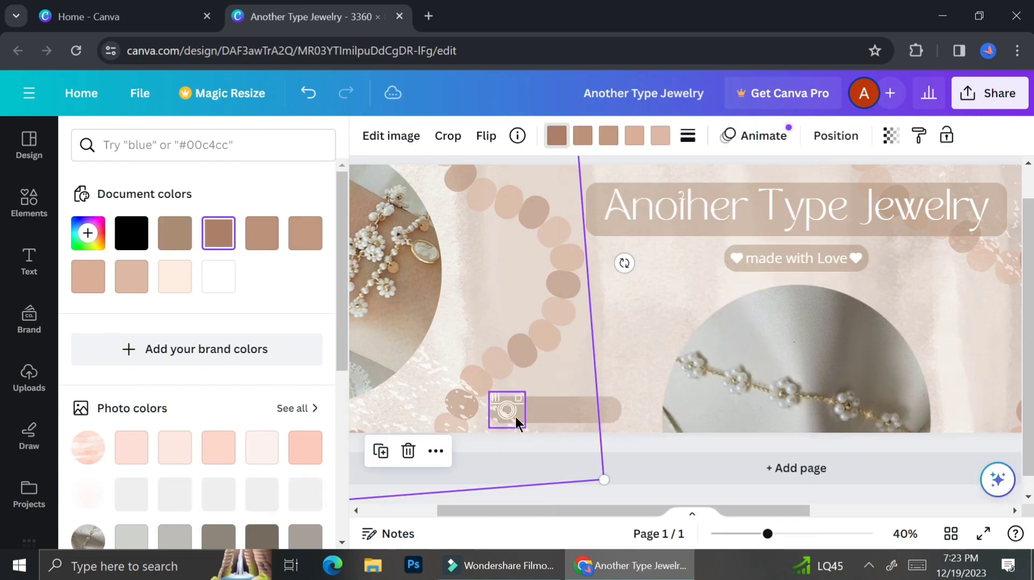
pyautogui.click(521, 425)
pyautogui.moveTo(525, 429); pyautogui.dragTo(513, 410)
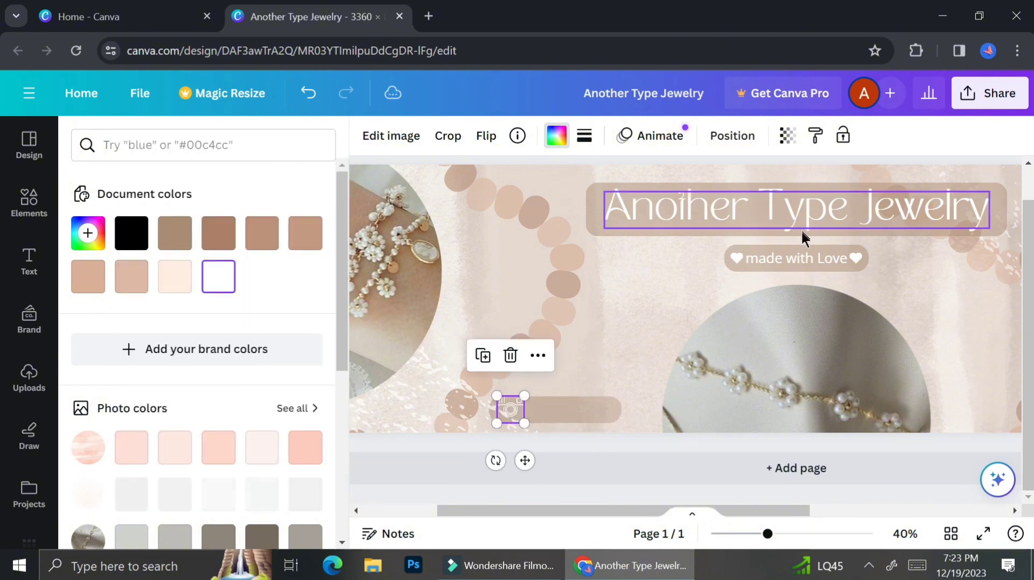
pyautogui.click(791, 258)
pyautogui.click(520, 422)
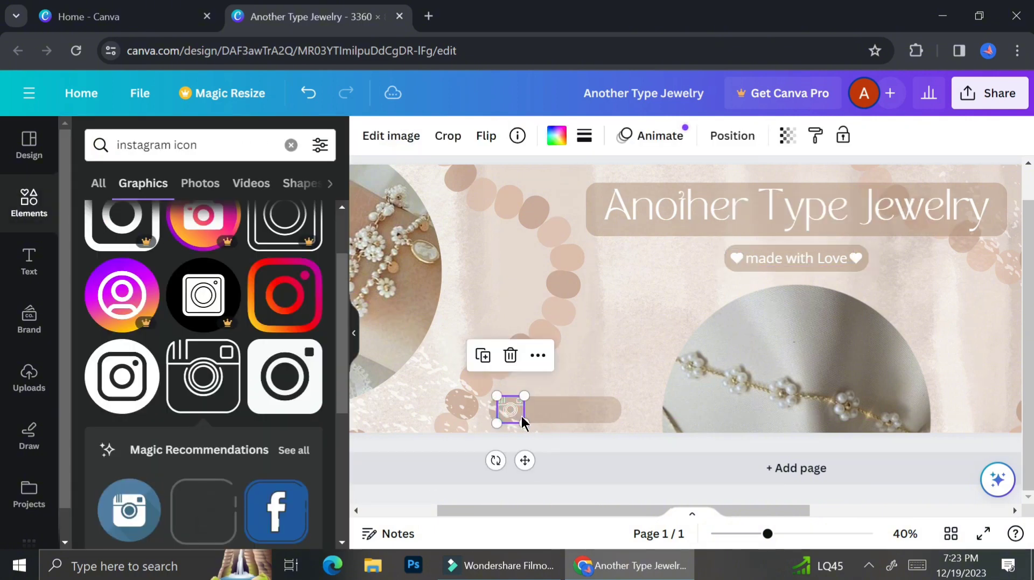
# Delete the outlined camera icon and add the solid rounded-square Instagram icon from the "instagram icon" graphics results instead
pyautogui.moveTo(519, 416); pyautogui.dragTo(518, 414)
pyautogui.press('Delete')
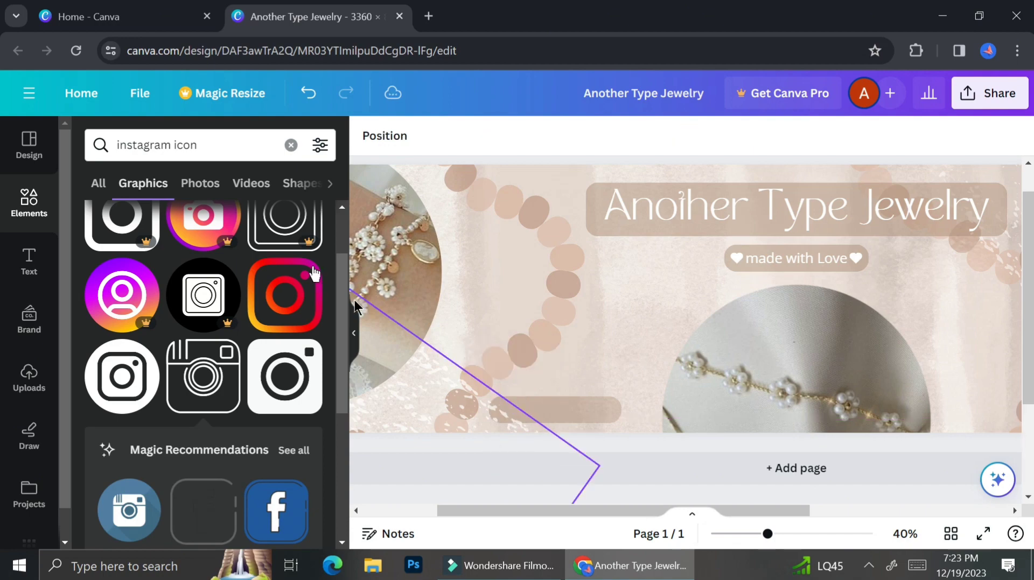
pyautogui.scroll(-1, 189, 318)
pyautogui.scroll(-5, 232, 339)
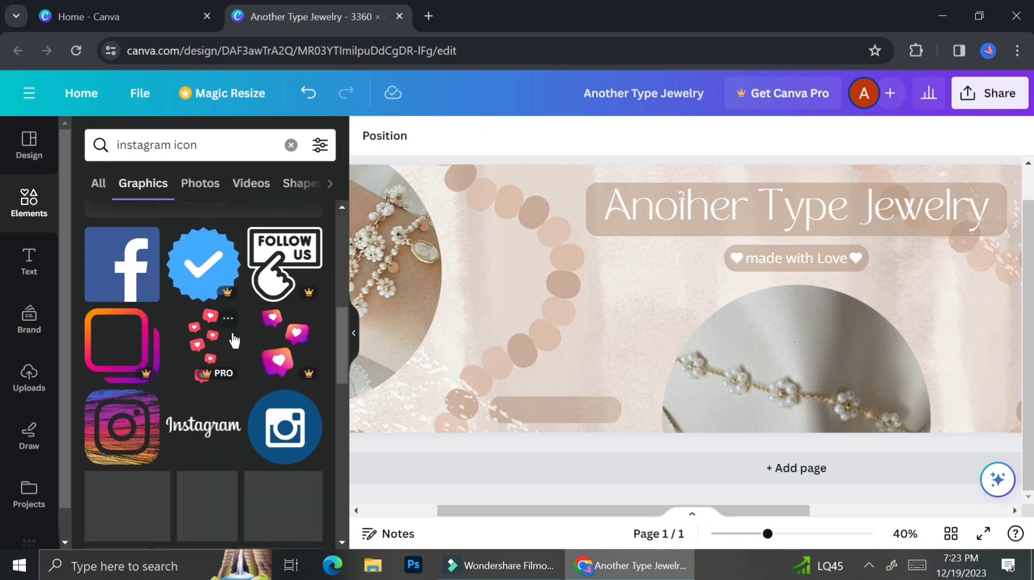
pyautogui.scroll(8, 231, 339)
pyautogui.click(276, 470)
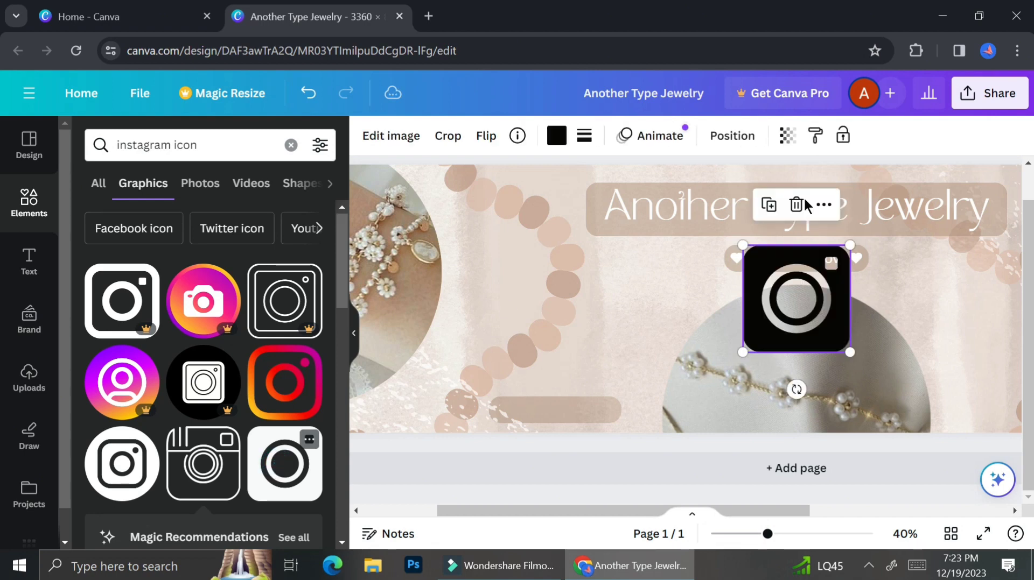
# Recolour the new Instagram icon white and shrink it to fit at the start of the small brown bar
pyautogui.moveTo(759, 293); pyautogui.dragTo(513, 401)
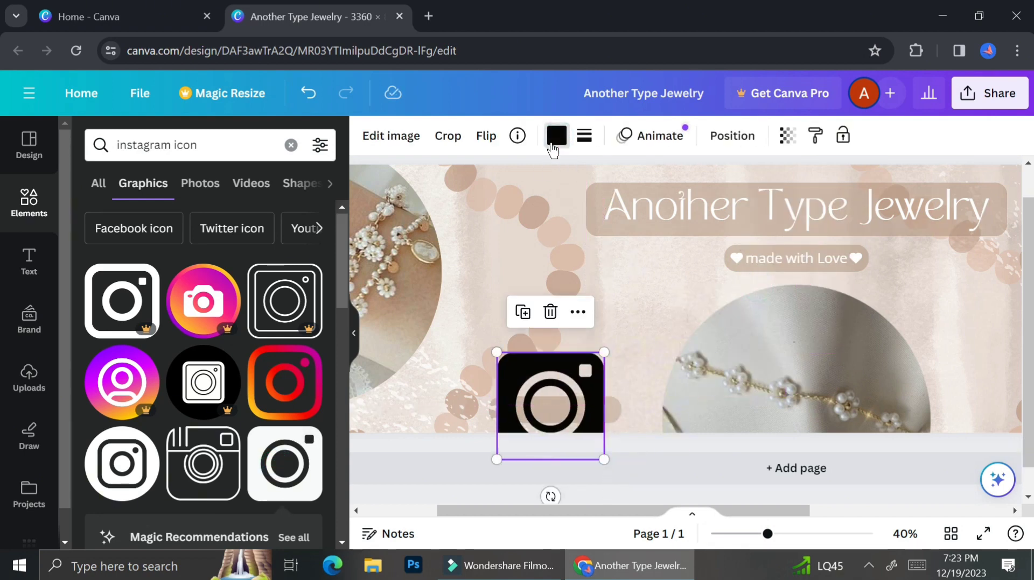
pyautogui.click(554, 142)
pyautogui.click(262, 276)
pyautogui.moveTo(604, 459); pyautogui.dragTo(511, 411)
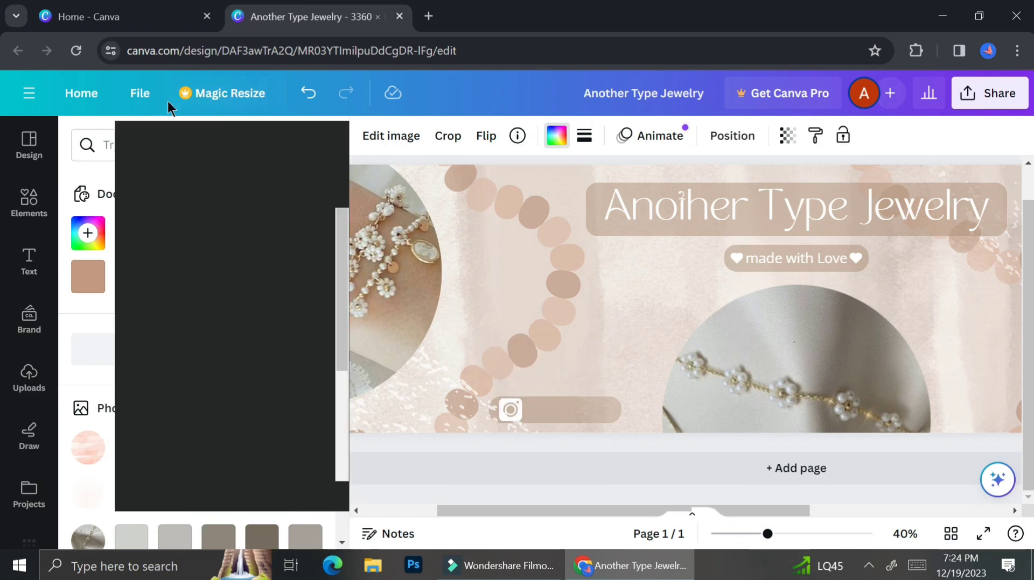
# Add a body text line in the Open Sans font reading "at.jewelry"
pyautogui.click(30, 259)
pyautogui.click(143, 431)
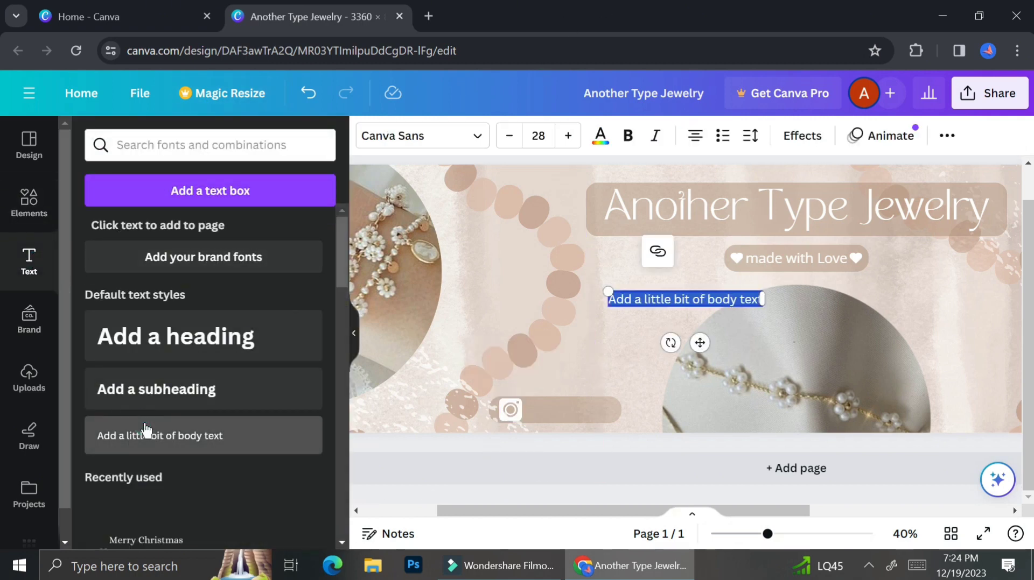
pyautogui.click(409, 138)
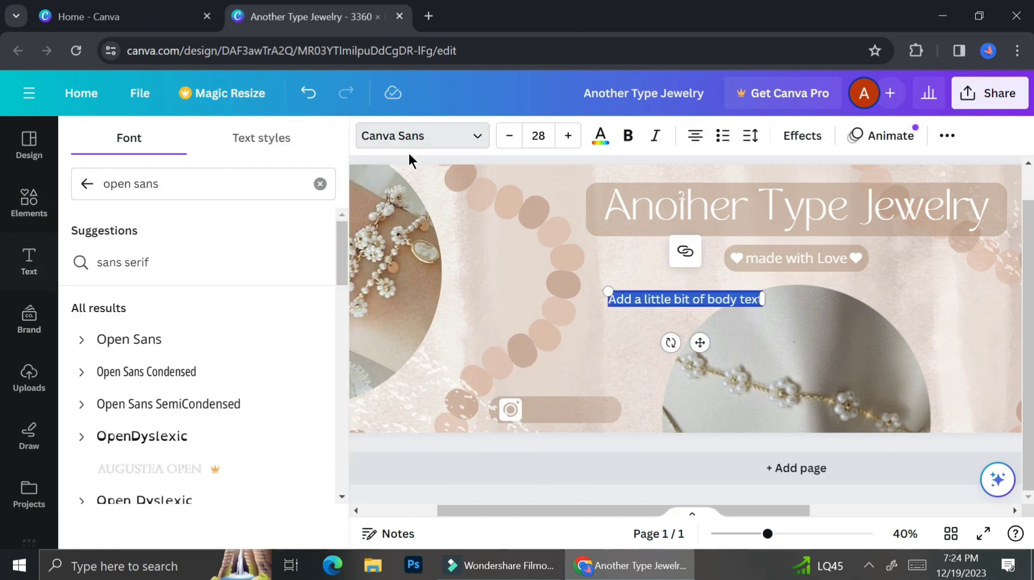
pyautogui.click(146, 339)
pyautogui.write('ant')
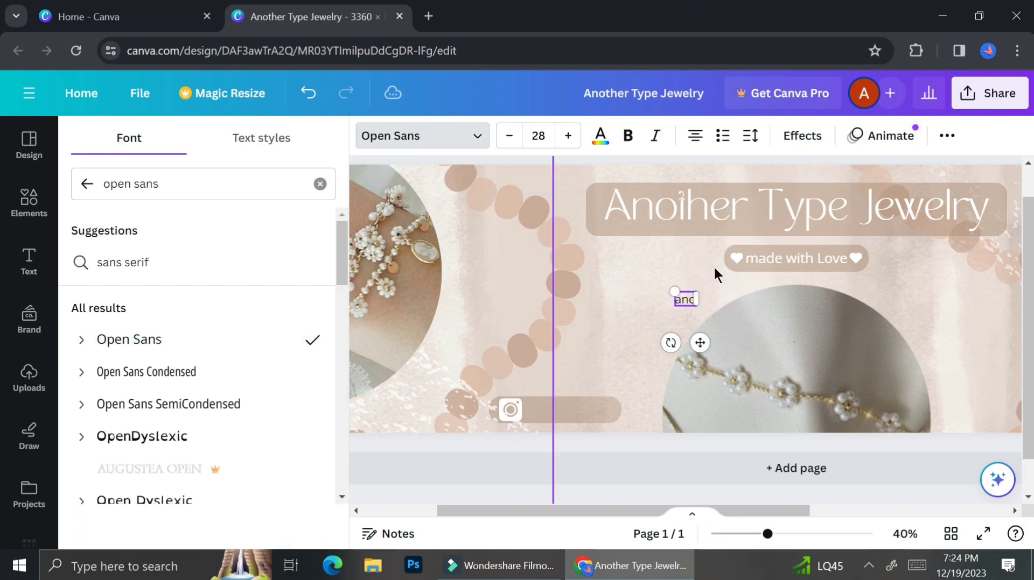
pyautogui.press('BackSpace')
pyautogui.press('BackSpace')
pyautogui.press('BackSpace')
pyautogui.write('at.jewelry')
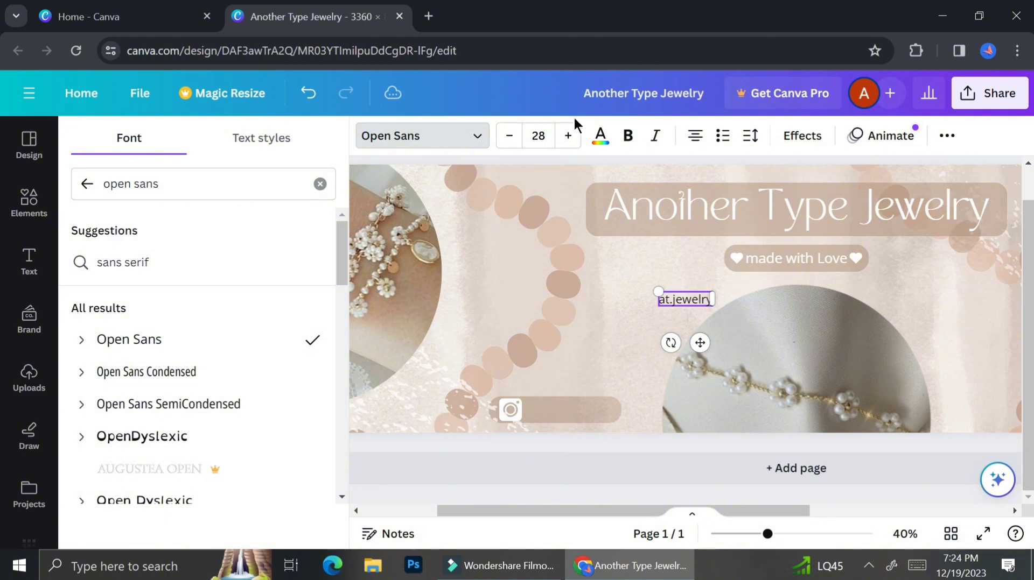
# Colour the "at.jewelry" text white and place it at size 29 on the small brown bar beside the Instagram icon
pyautogui.click(599, 135)
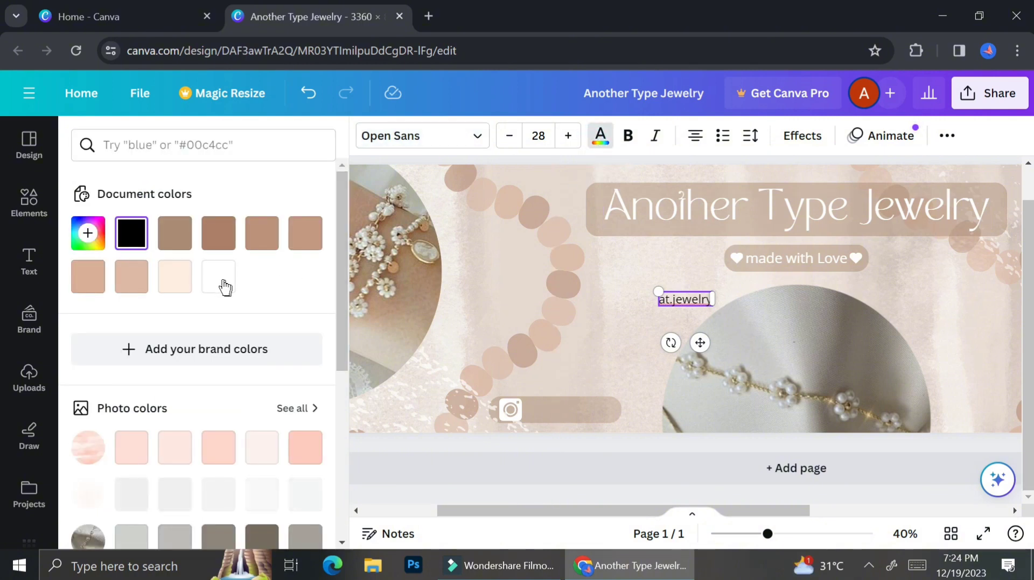
pyautogui.click(217, 274)
pyautogui.doubleClick(689, 300)
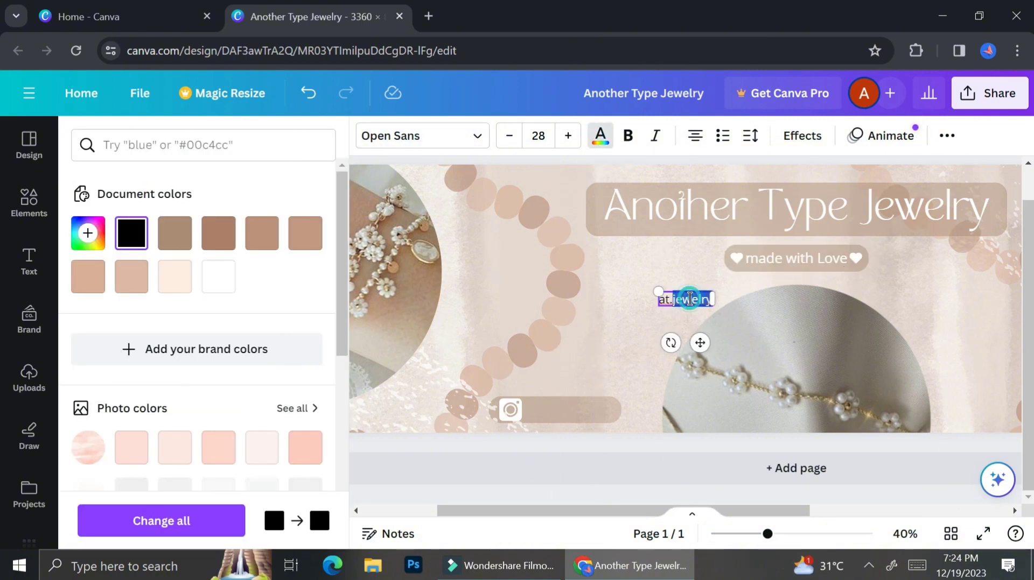
pyautogui.click(217, 277)
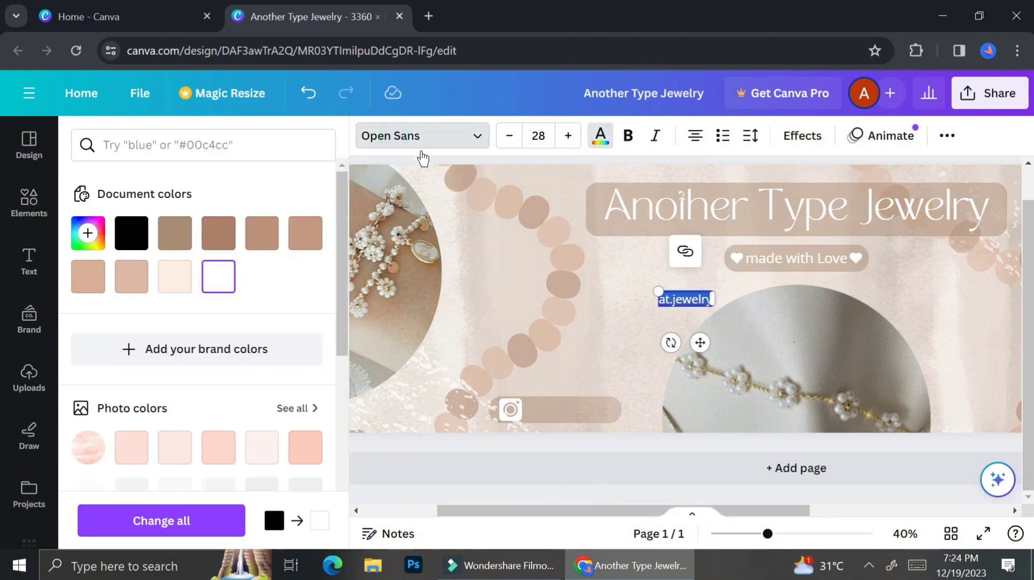
pyautogui.click(366, 135)
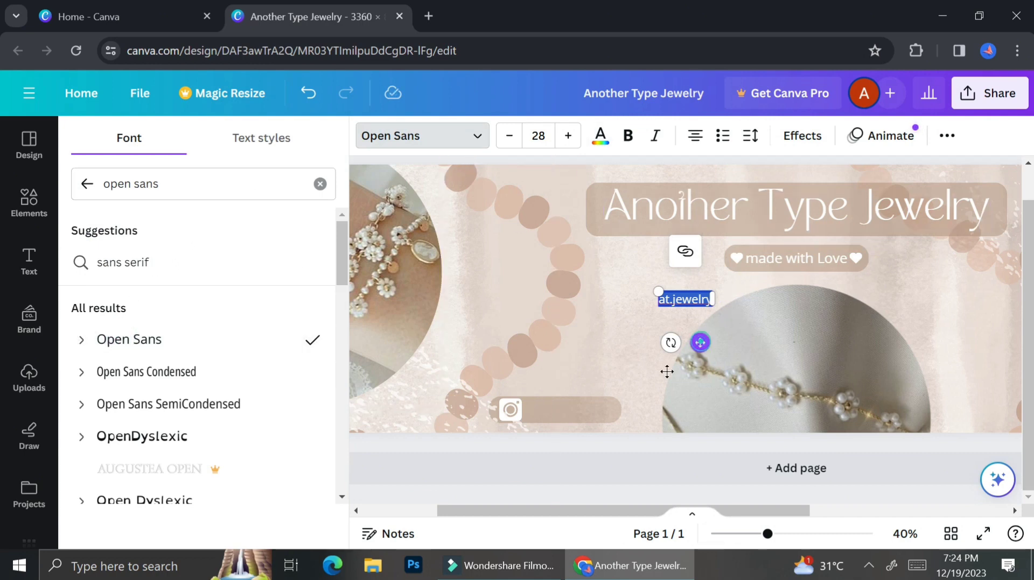
pyautogui.moveTo(699, 342); pyautogui.dragTo(578, 453)
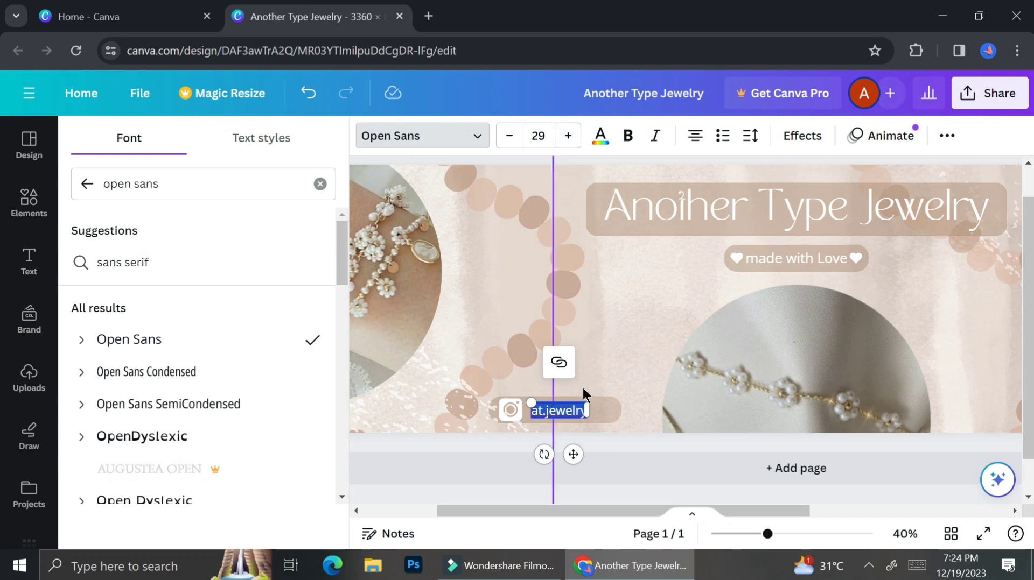
# Shift the Instagram icon and "at.jewelry" text together slightly right along the small brown bar
pyautogui.click(514, 412)
pyautogui.keyDown('shift'); pyautogui.click(544, 412); pyautogui.keyUp('shift')
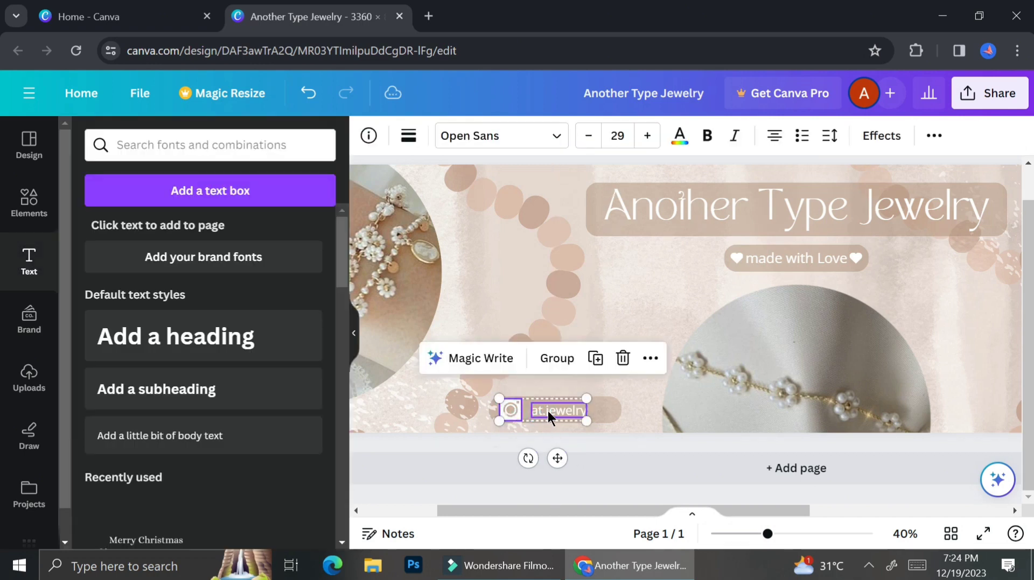
pyautogui.moveTo(548, 411); pyautogui.dragTo(561, 411)
pyautogui.click(635, 317)
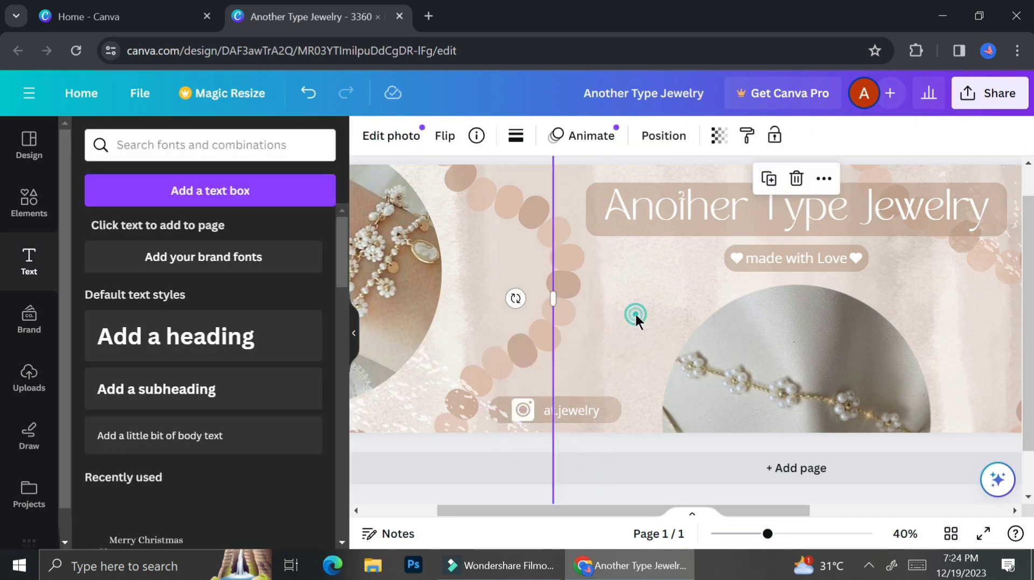
# Move the Instagram icon closer to the start of the "at.jewelry" text
pyautogui.click(585, 410)
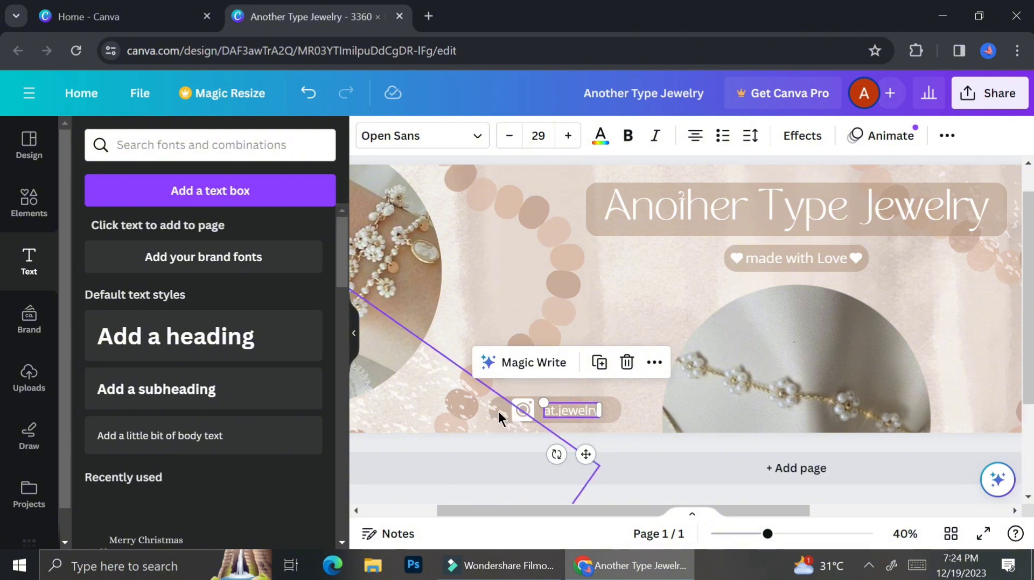
pyautogui.click(609, 406)
pyautogui.click(520, 408)
pyautogui.moveTo(520, 408); pyautogui.dragTo(559, 406)
# Send the bead graphic that overlaps the Instagram label to the back
pyautogui.click(598, 389)
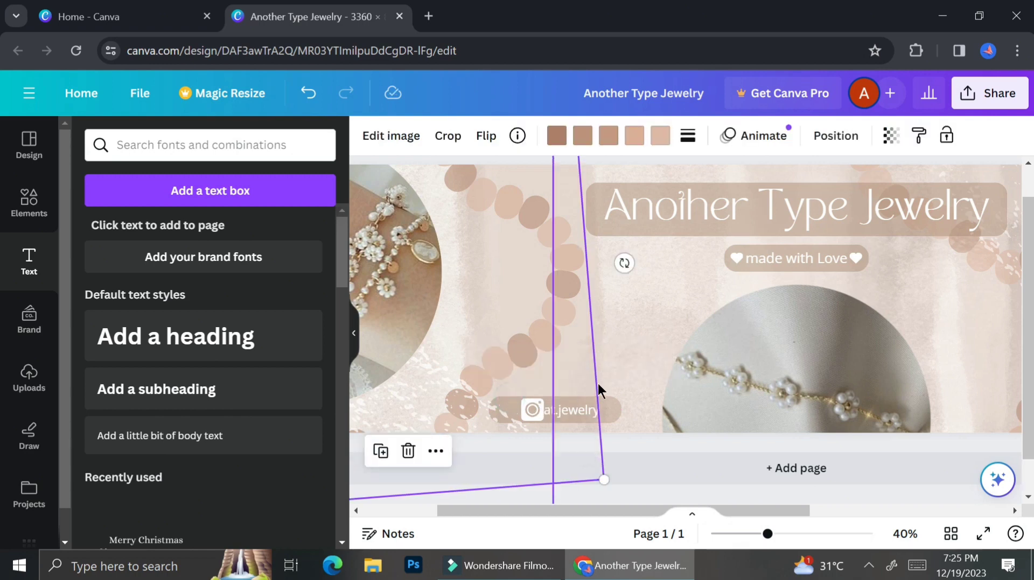
pyautogui.rightClick(517, 365)
pyautogui.moveTo(653, 326)
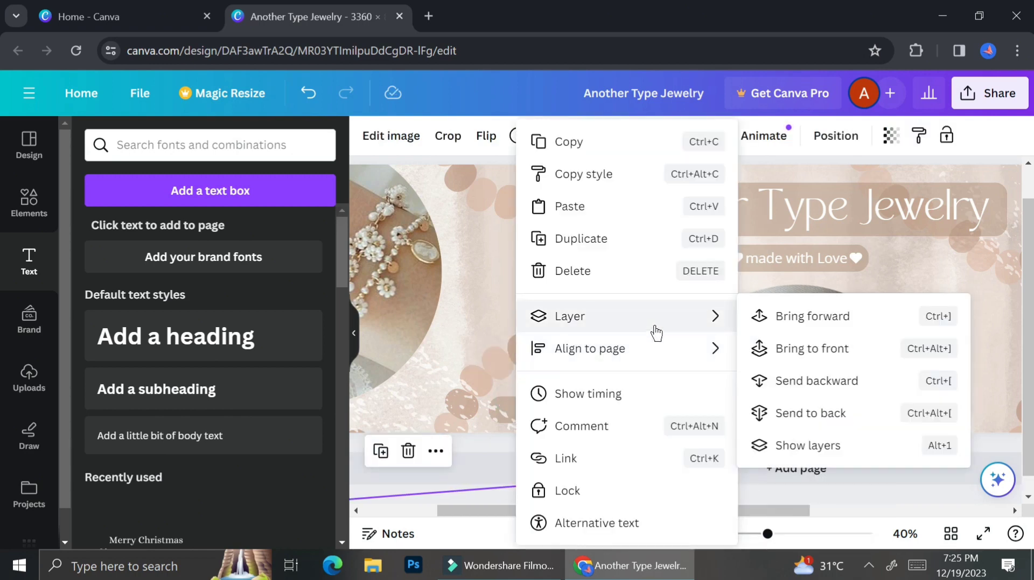
pyautogui.click(805, 430)
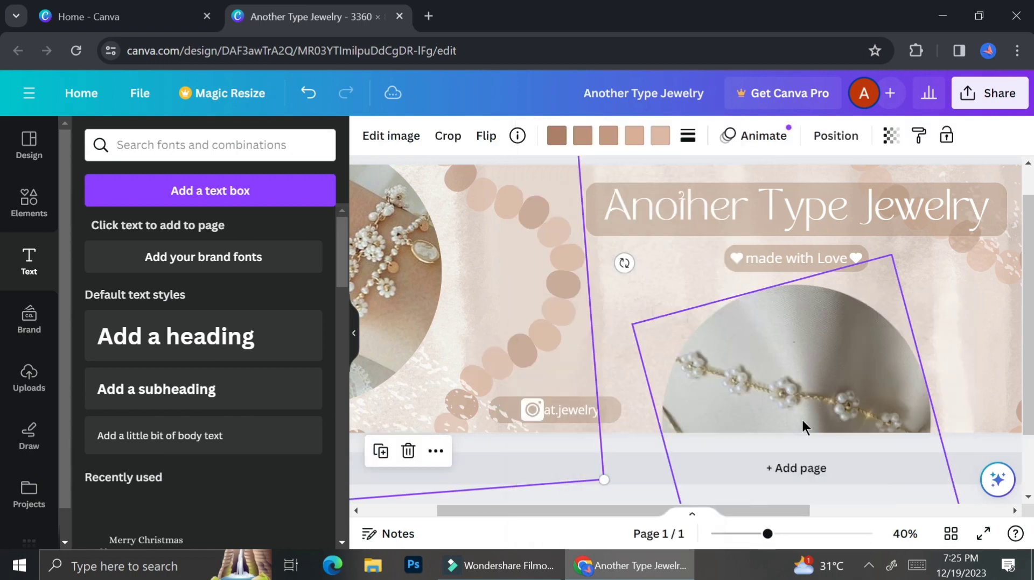
# Shorten the small brown bar to fit its icon and text, and place a copy of the whole label right of the central photo
pyautogui.click(517, 401)
pyautogui.moveTo(490, 409); pyautogui.dragTo(562, 412)
pyautogui.click(555, 411)
pyautogui.keyDown('shift'); pyautogui.click(533, 410); pyautogui.keyUp('shift')
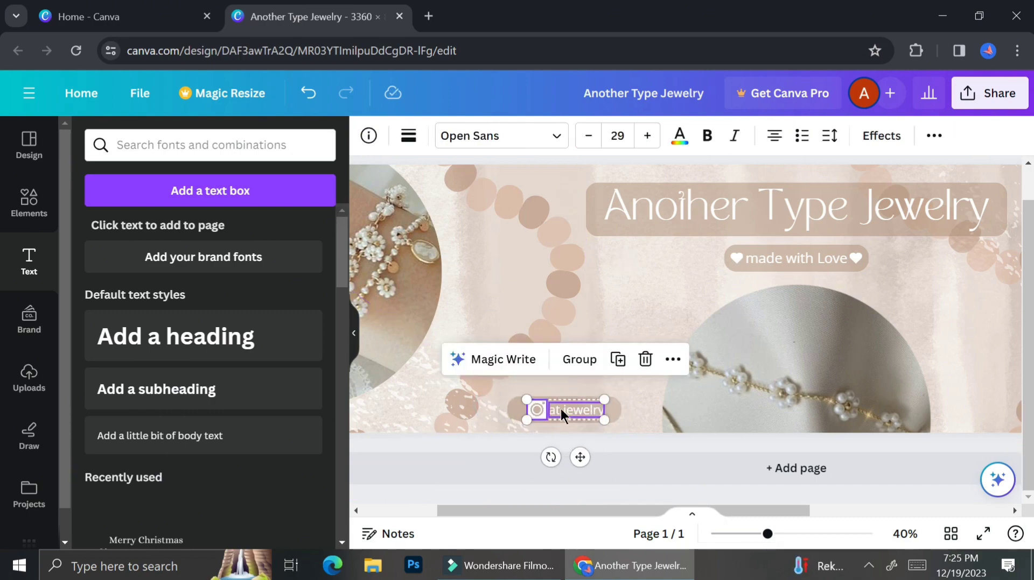
pyautogui.keyDown('shift'); pyautogui.click(612, 410); pyautogui.keyUp('shift')
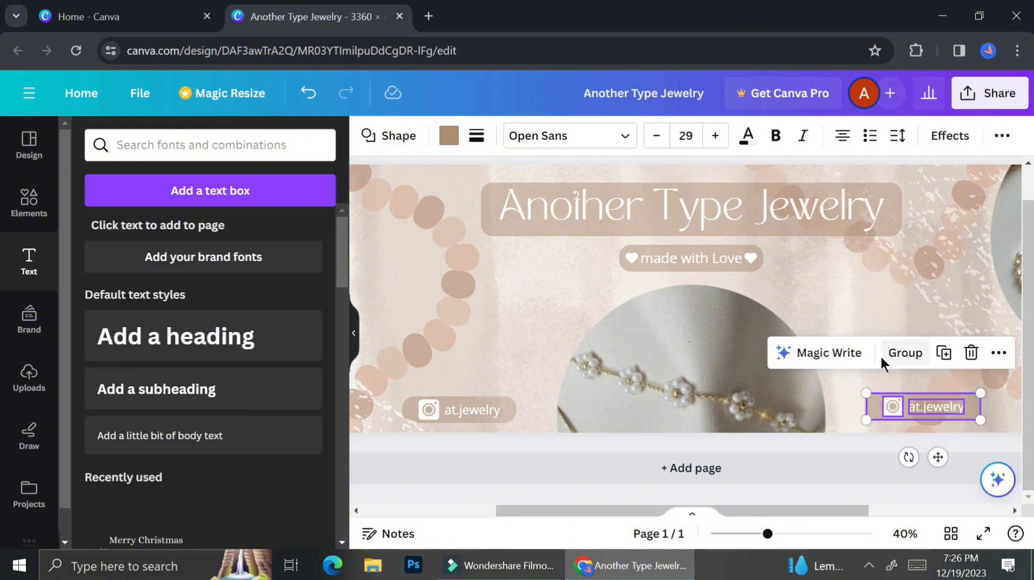
# Turn the copied label into a website label with a white globe graphic found under "website icon" and the text "atjewelry.com"
pyautogui.click(29, 202)
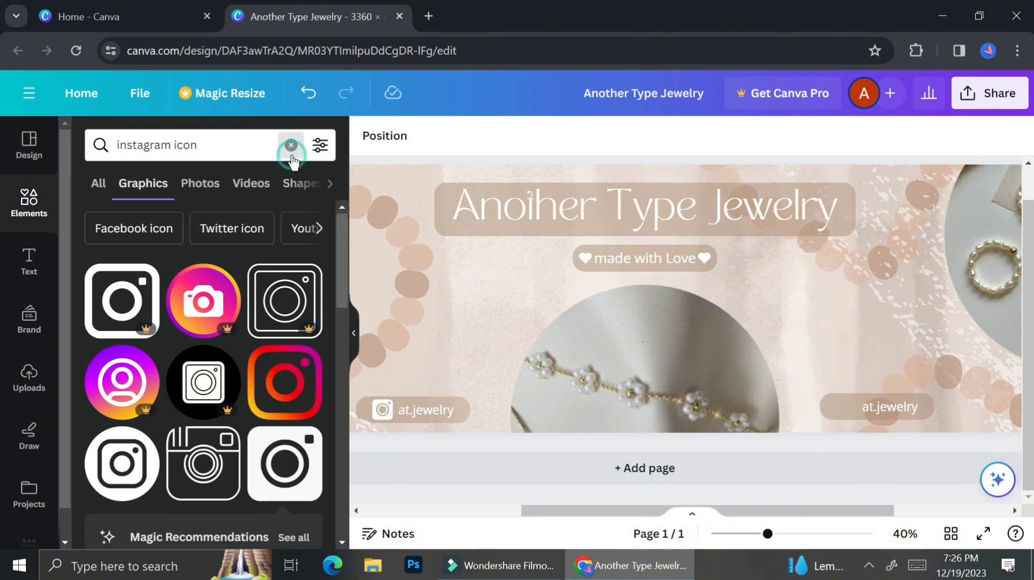
pyautogui.click(317, 145)
pyautogui.write('website')
pyautogui.click(219, 246)
pyautogui.click(285, 302)
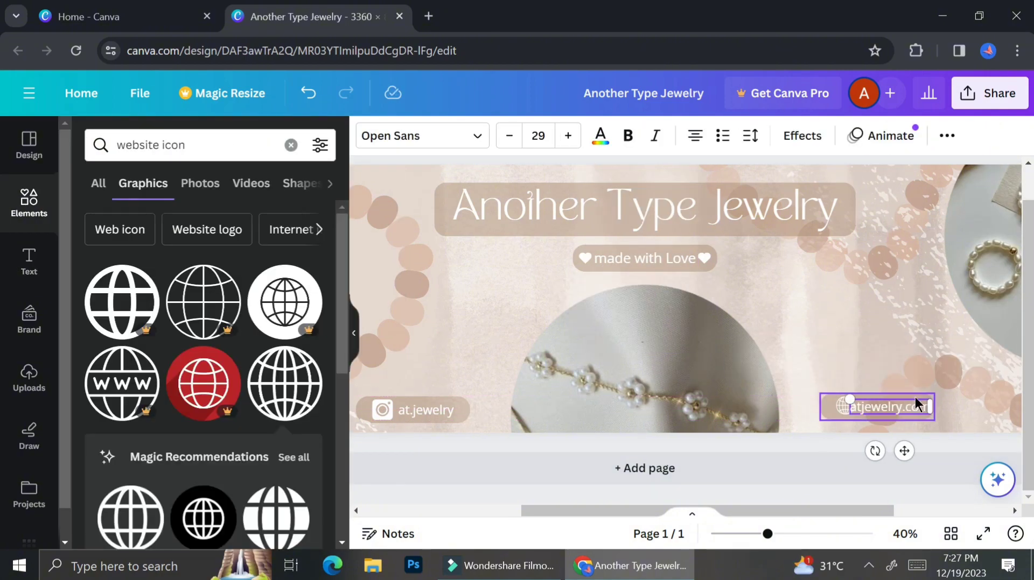
pyautogui.moveTo(857, 418); pyautogui.dragTo(854, 412)
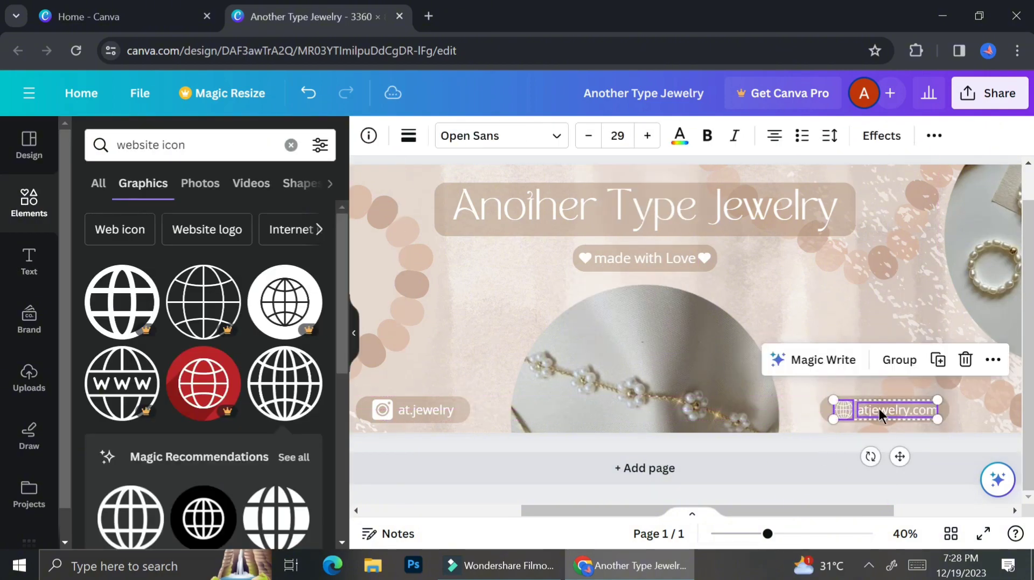
pyautogui.click(787, 330)
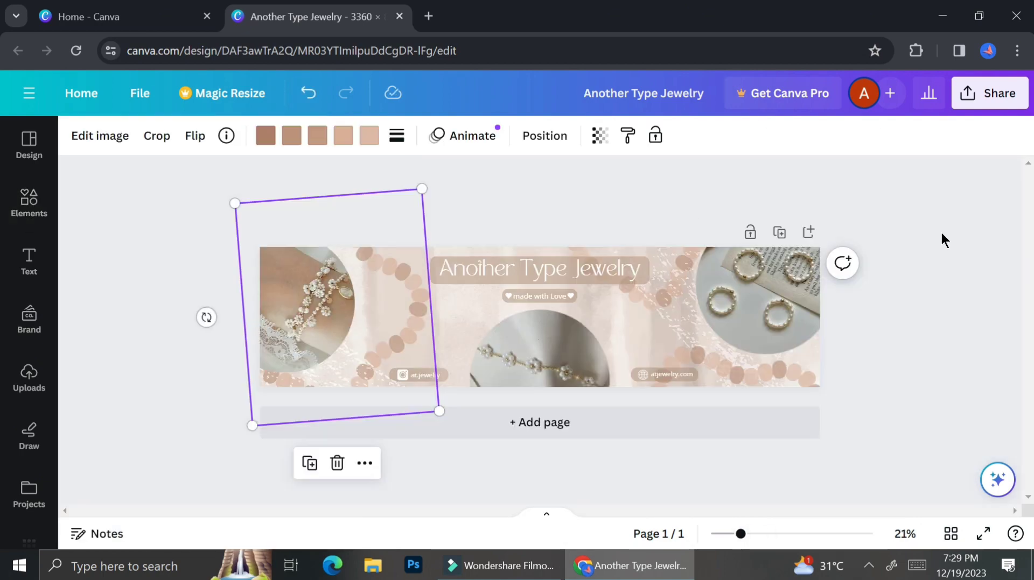
# Download the finished banner as a PNG file at 3,360 × 840 px
pyautogui.click(970, 94)
pyautogui.scroll(-3, 803, 276)
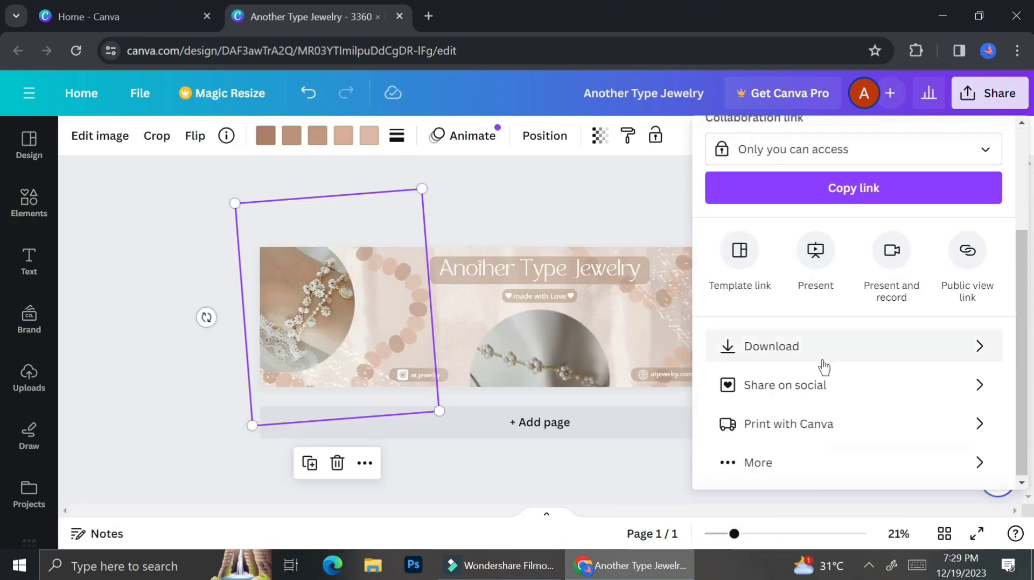
pyautogui.click(817, 348)
pyautogui.click(784, 209)
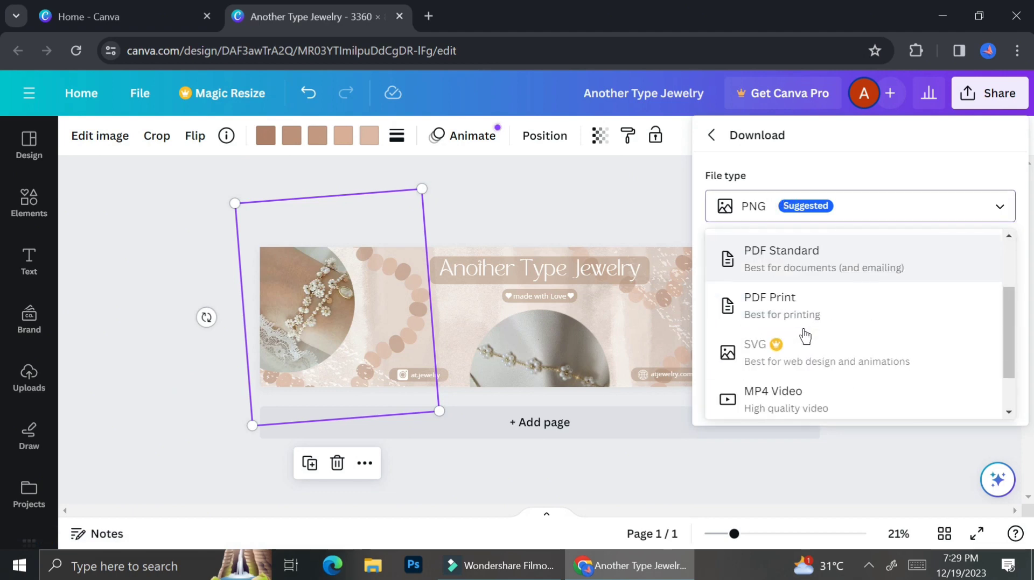
pyautogui.click(802, 300)
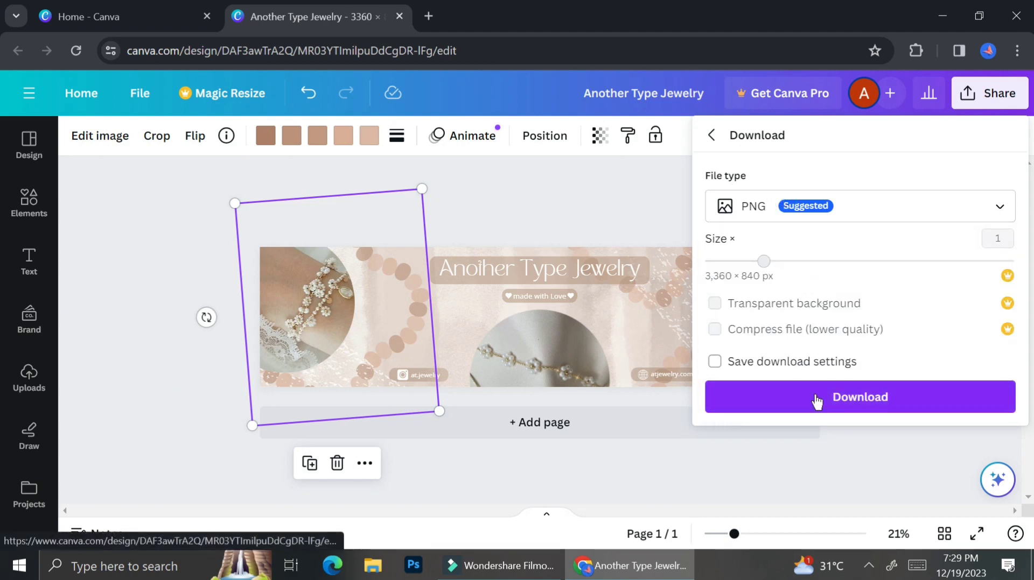
pyautogui.click(816, 399)
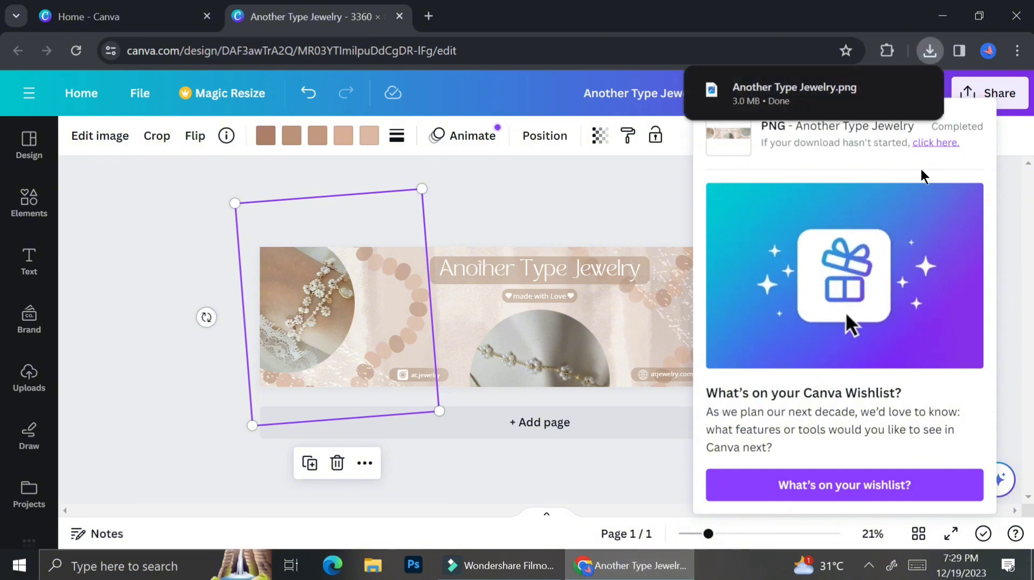
# Open the downloaded Another Type Jewelry.png in Photos to check the exported banner
pyautogui.click(851, 90)
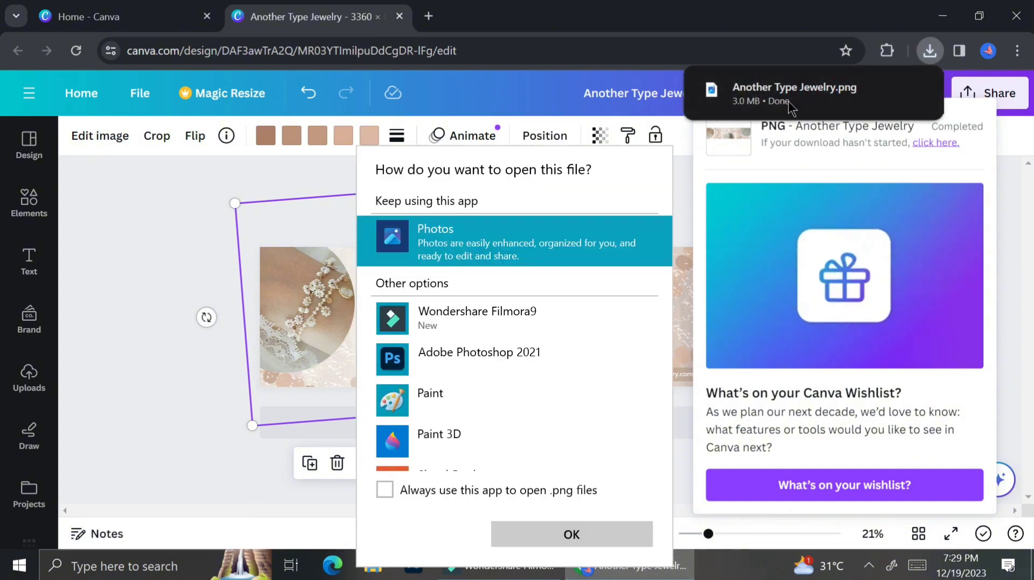
pyautogui.click(570, 535)
pyautogui.click(600, 486)
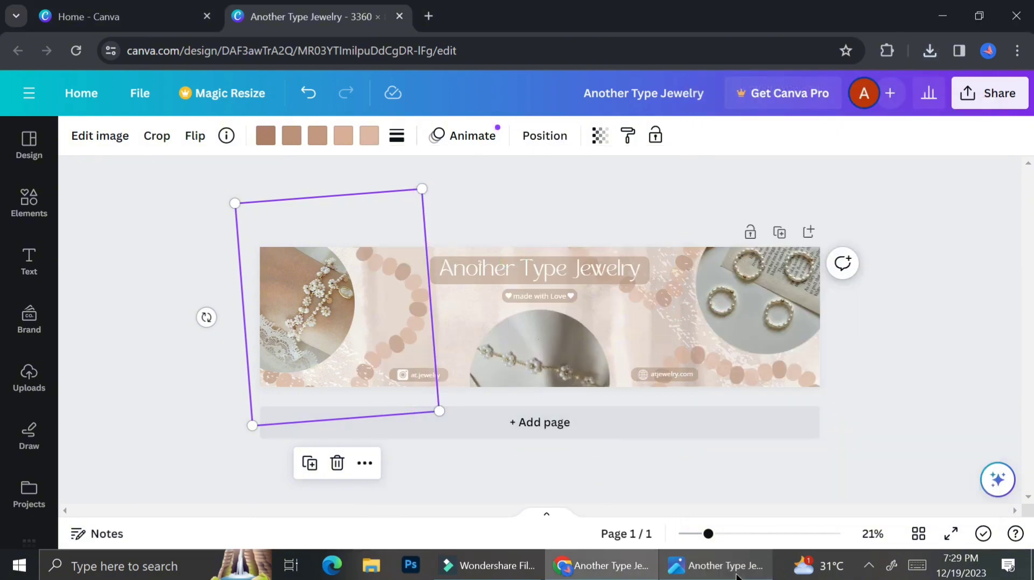